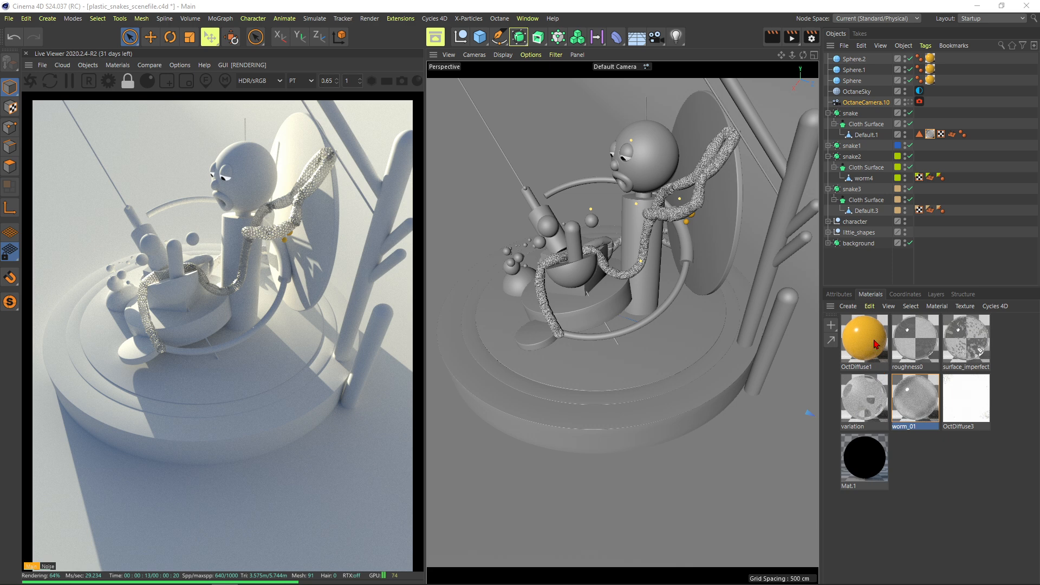
# Step: Show the OctaneSky object's attributes and look up the Poly Haven HDRIs page in the web browser
pyautogui.click(959, 415)
pyautogui.click(877, 469)
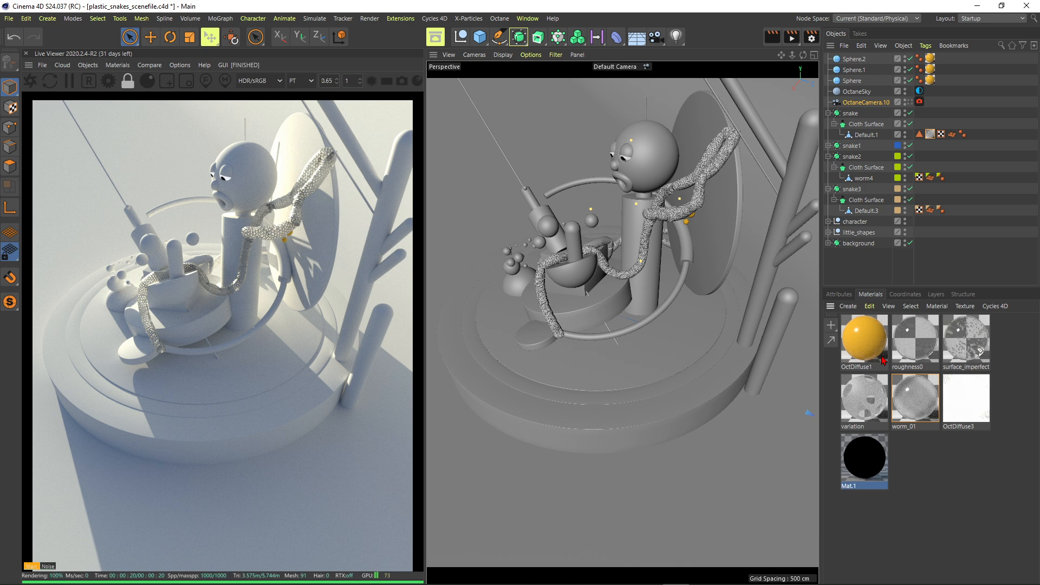
pyautogui.click(855, 92)
pyautogui.click(840, 294)
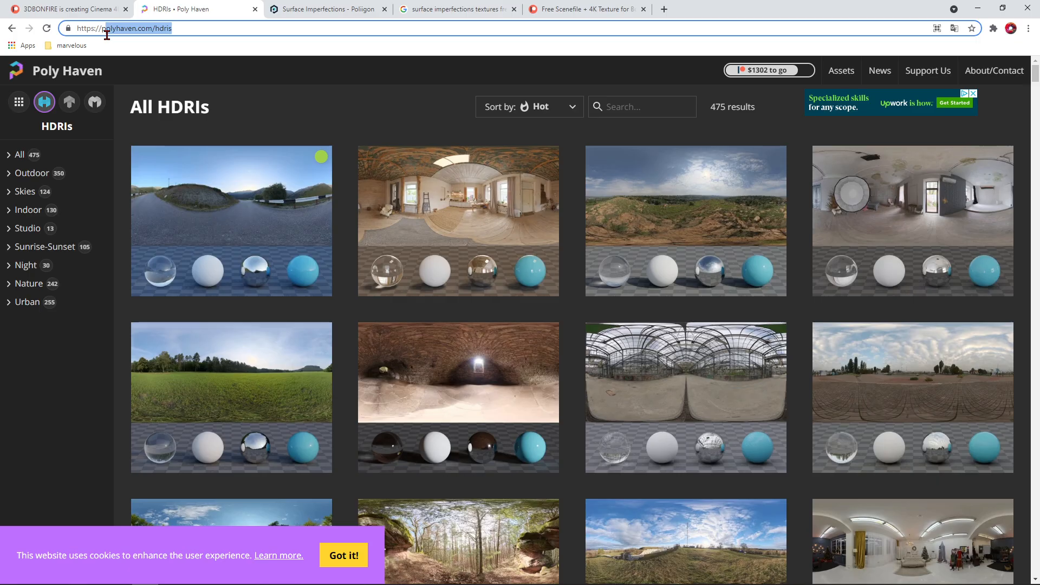
pyautogui.moveTo(106, 35); pyautogui.dragTo(101, 37)
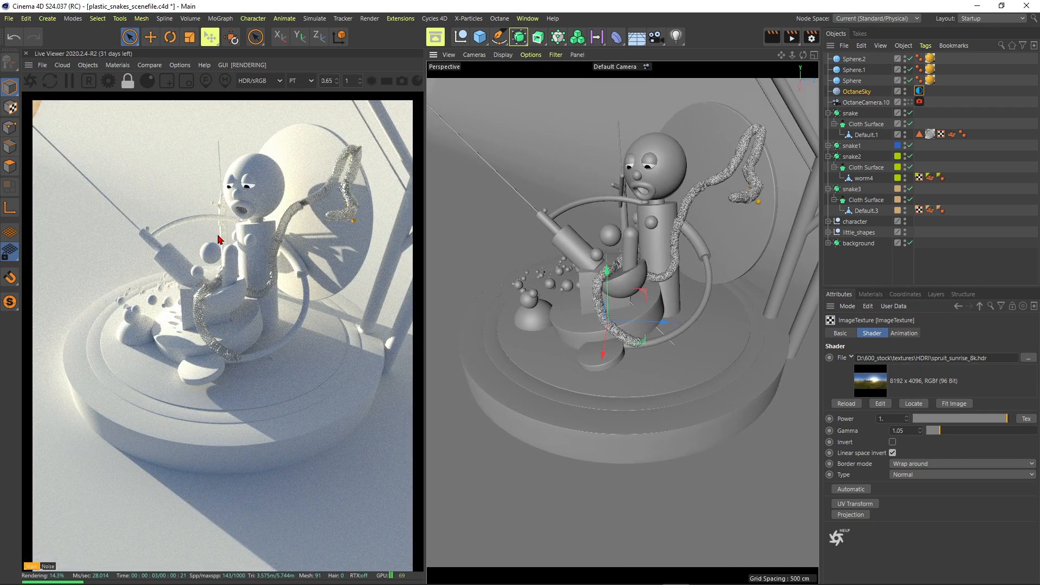
# Step: Store the current render of the character as a comparison buffer, with the sky's ImageTexture settings open
pyautogui.keyDown('alt'); pyautogui.moveTo(627, 256); pyautogui.dragTo(656, 243, button='right'); pyautogui.keyUp('alt')
pyautogui.keyDown('alt'); pyautogui.moveTo(628, 214); pyautogui.dragTo(634, 248); pyautogui.keyUp('alt')
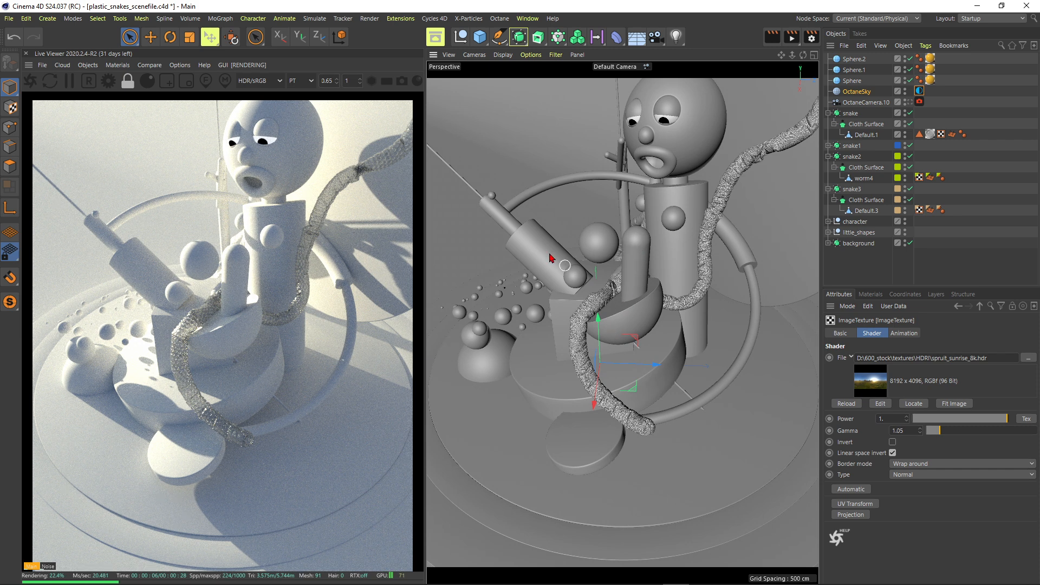
pyautogui.moveTo(272, 252); pyautogui.dragTo(377, 262)
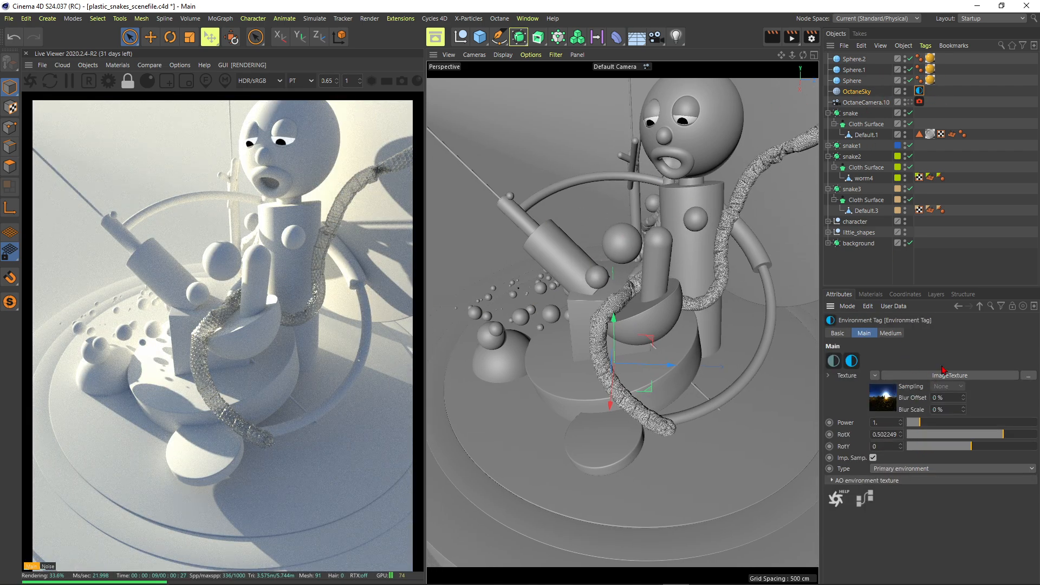
pyautogui.click(946, 379)
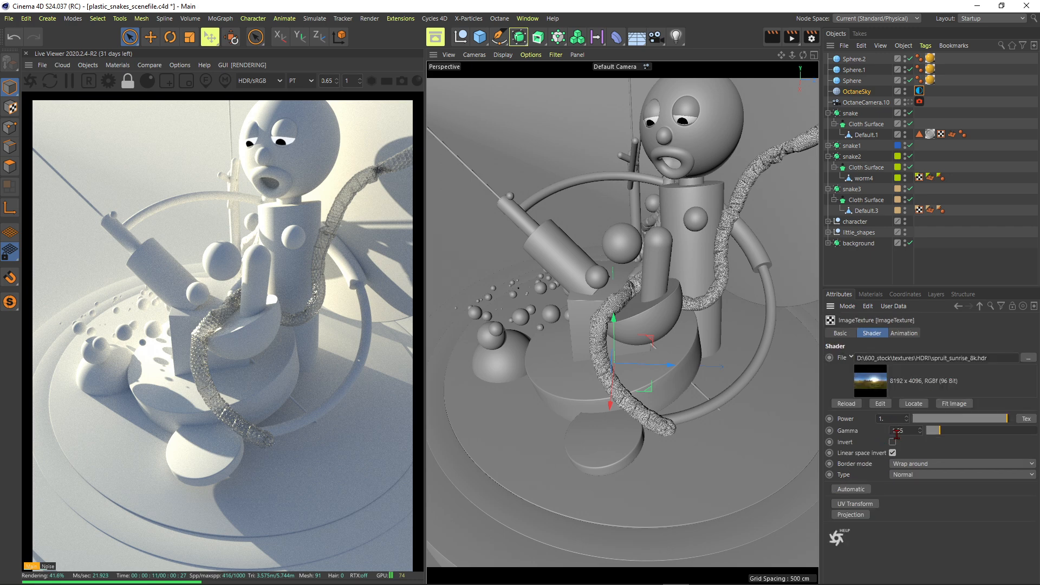
pyautogui.click(149, 65)
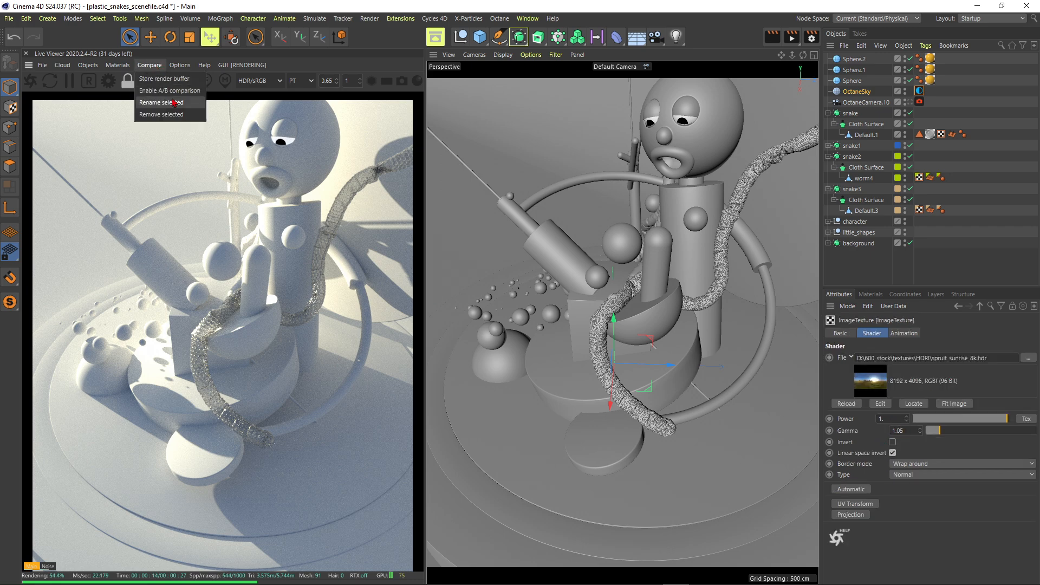
pyautogui.click(163, 82)
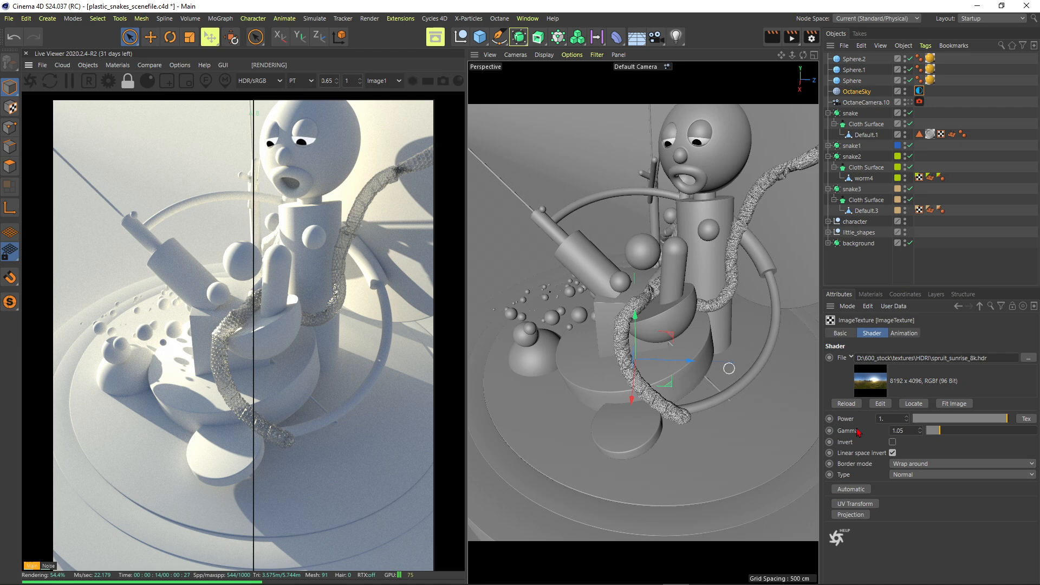
# Step: Set the HDRI texture's gamma to 1 and compare the new render against the stored buffer
pyautogui.press('Return')
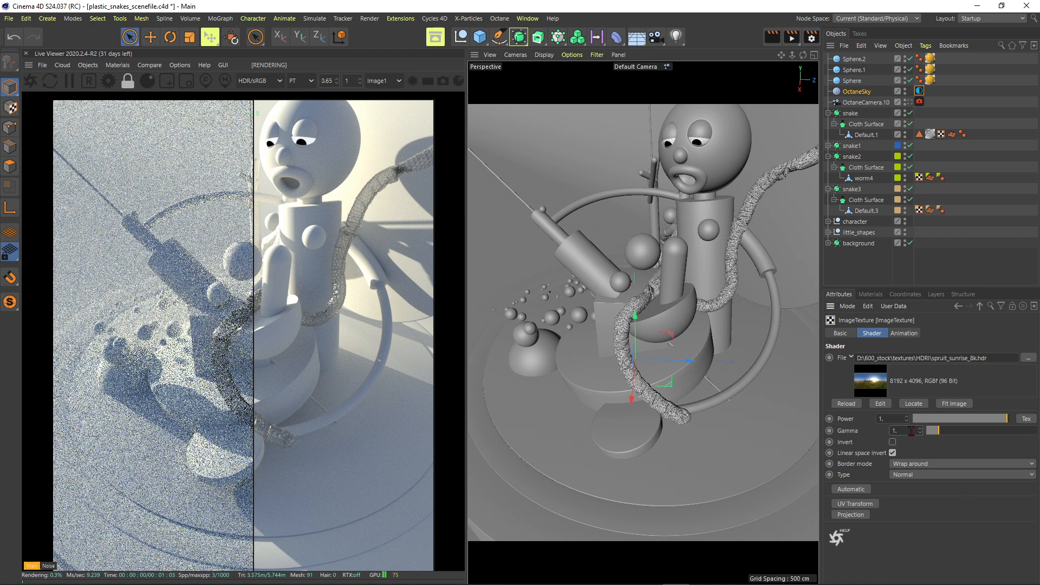
pyautogui.moveTo(253, 238)
pyautogui.mouseDown()
pyautogui.moveTo(438, 222)
pyautogui.moveTo(91, 227)
pyautogui.moveTo(249, 231)
pyautogui.mouseUp()
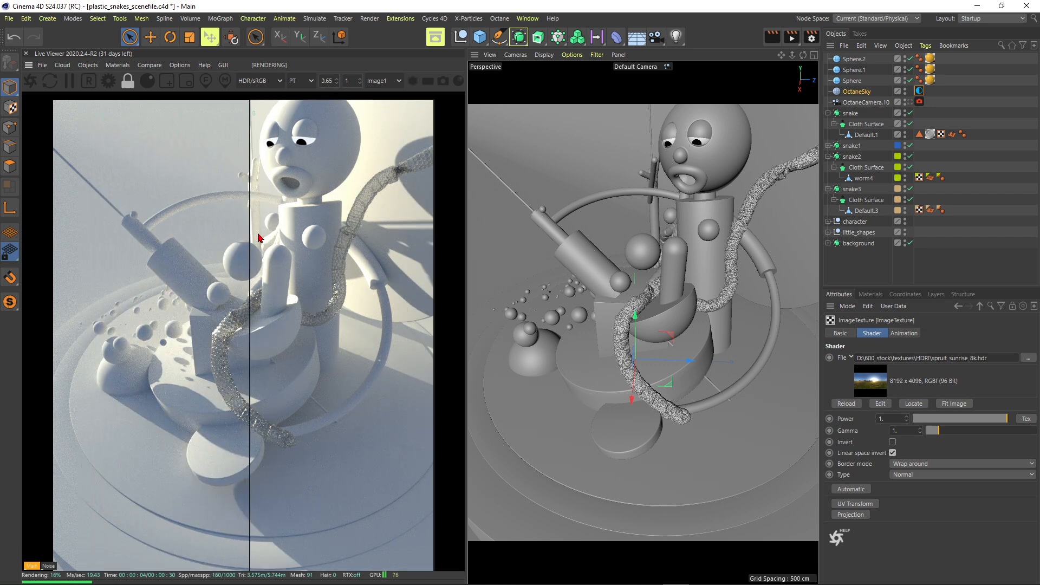
# Step: Set the HDRI texture's gamma to 1.05 and turn off the A/B comparison
pyautogui.click(889, 418)
pyautogui.click(900, 431)
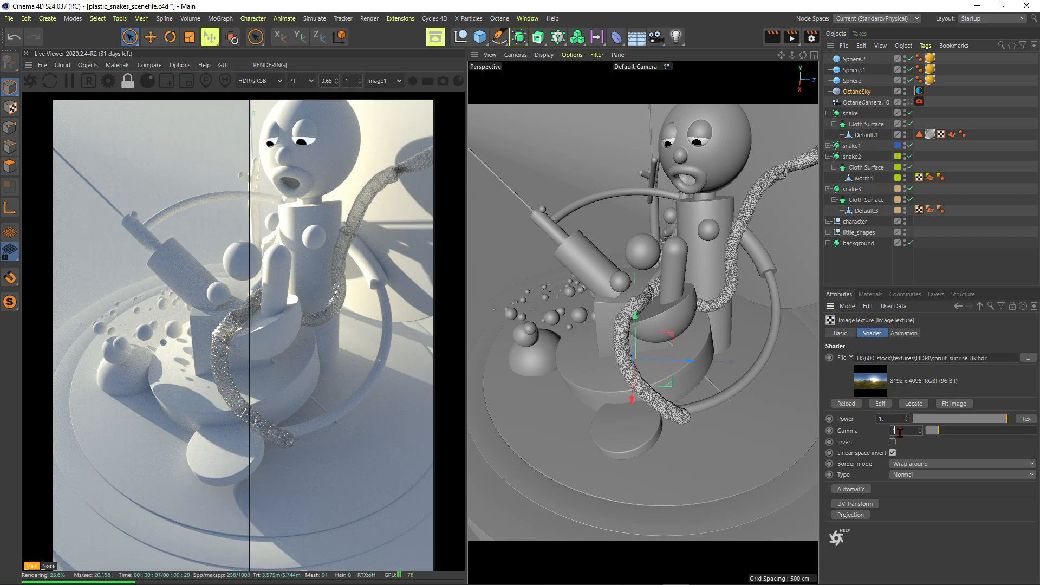
pyautogui.write('05')
pyautogui.press('Return')
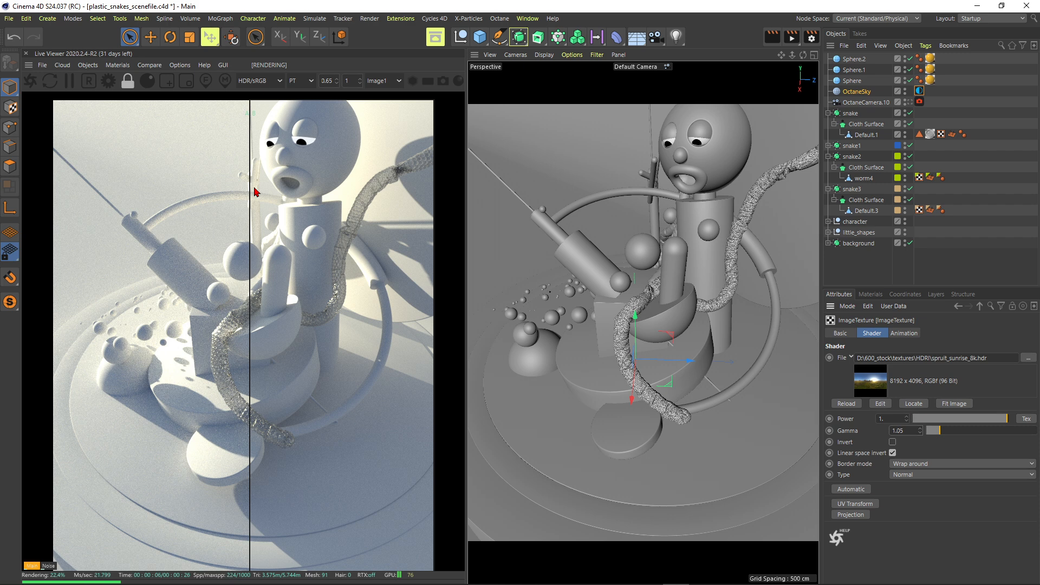
pyautogui.click(156, 64)
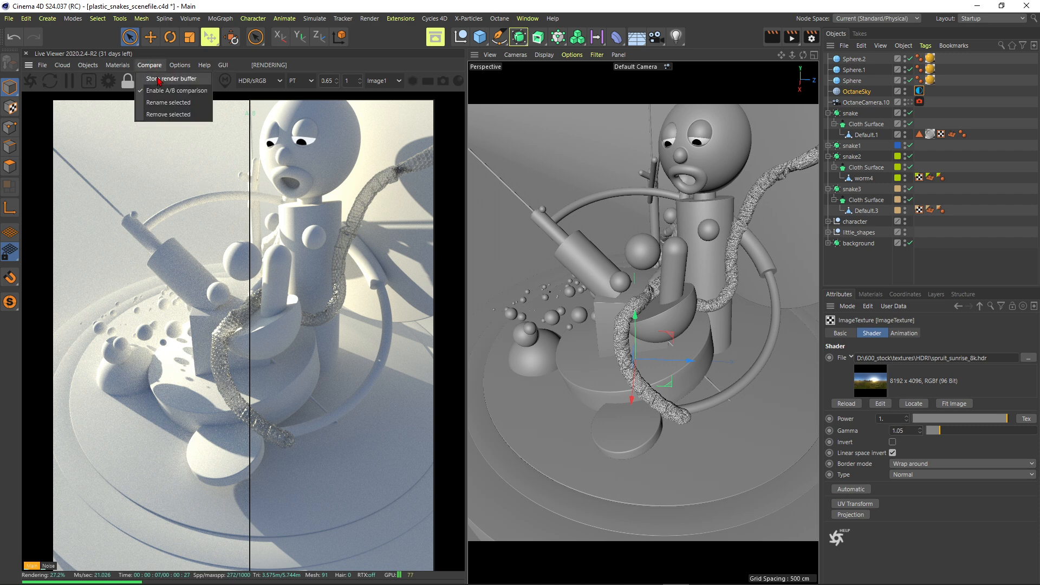
pyautogui.click(157, 88)
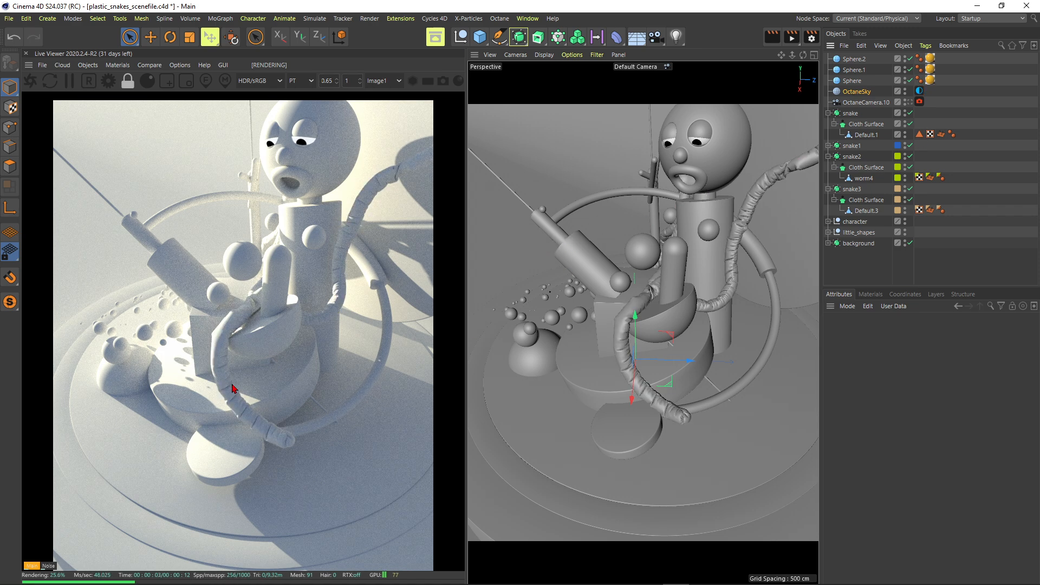
# Step: Frame a close-up of the snake's end through OctaneCamera.10 and nest a duplicate of the camera beneath it
pyautogui.click(878, 102)
pyautogui.click(911, 103)
pyautogui.click(910, 103)
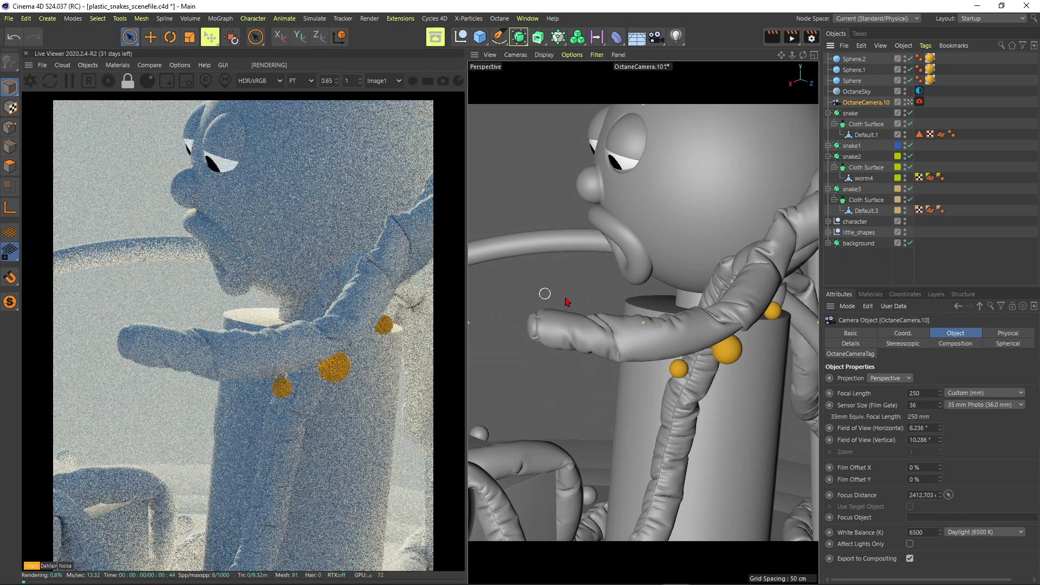
pyautogui.keyDown('alt'); pyautogui.moveTo(655, 328); pyautogui.dragTo(621, 180); pyautogui.keyUp('alt')
pyautogui.keyDown('alt'); pyautogui.moveTo(614, 358); pyautogui.dragTo(691, 379); pyautogui.keyUp('alt')
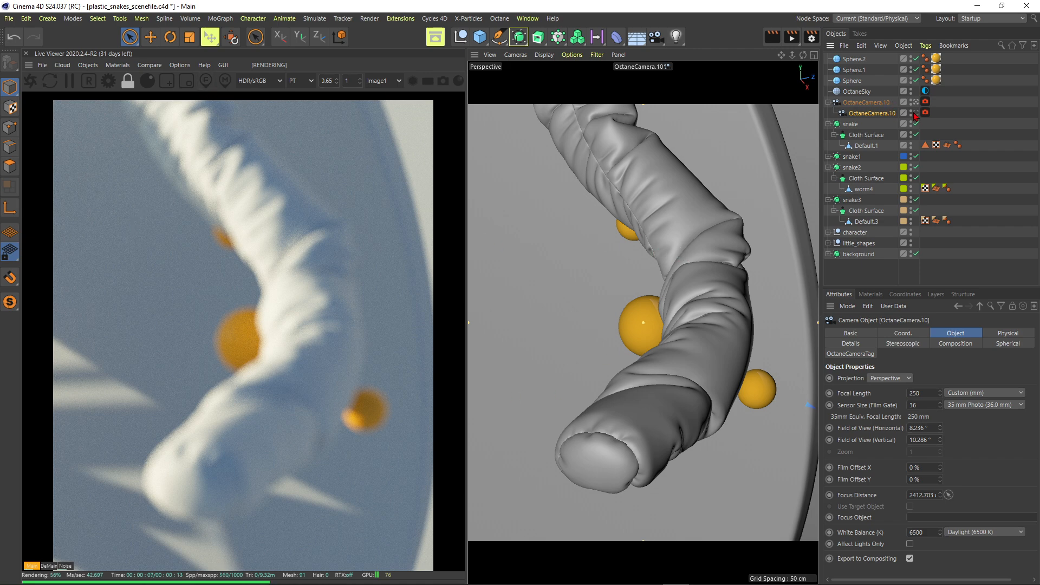
# Step: Pick the camera's focus point on the snake's folded surface in the live render
pyautogui.click(206, 81)
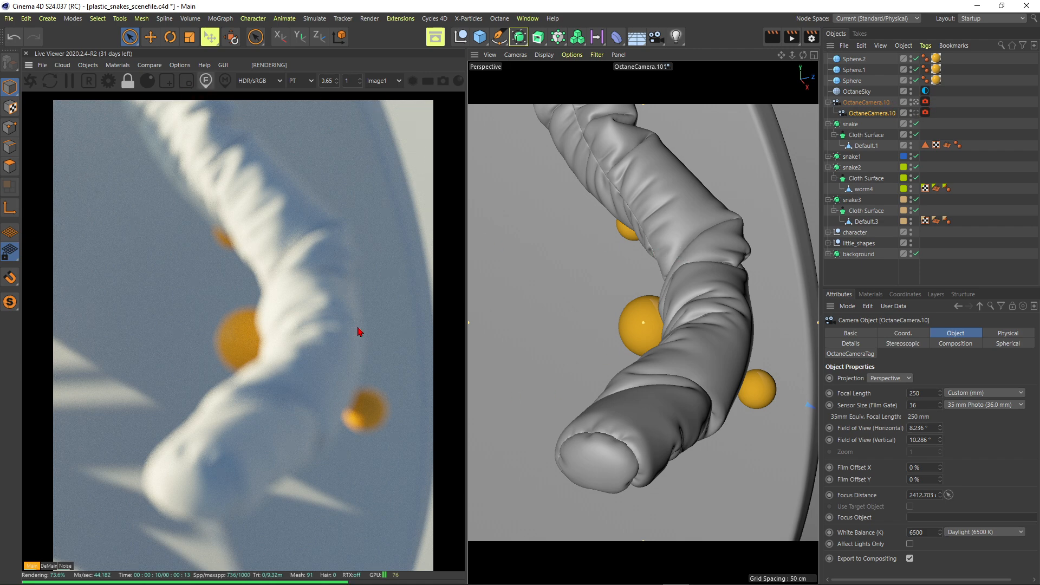
pyautogui.click(319, 381)
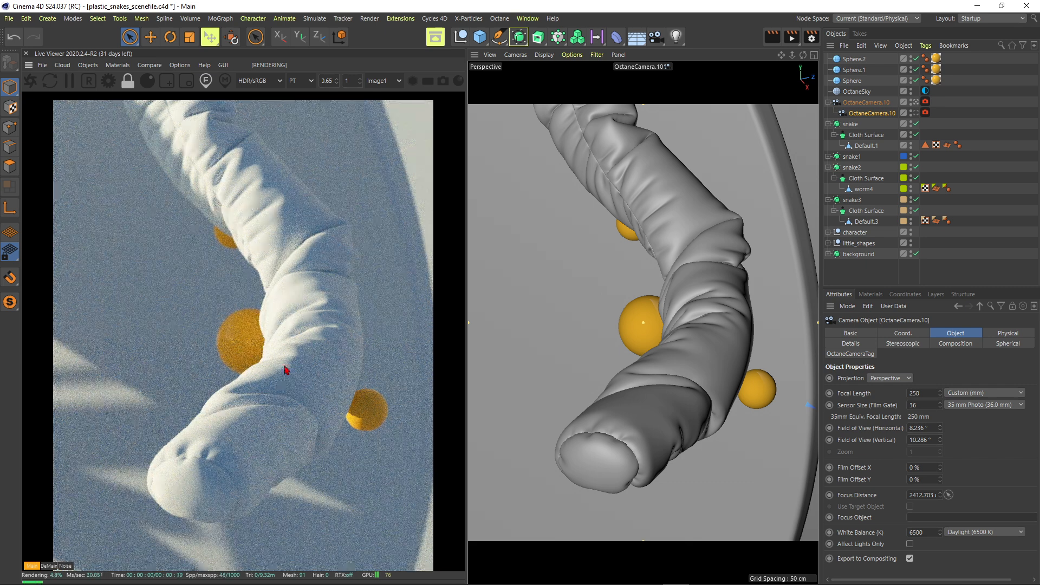
# Step: Test the parent OctaneCamera.10's depth of field with apertures of 10 cm, 50 cm and 1 cm
pyautogui.click(926, 102)
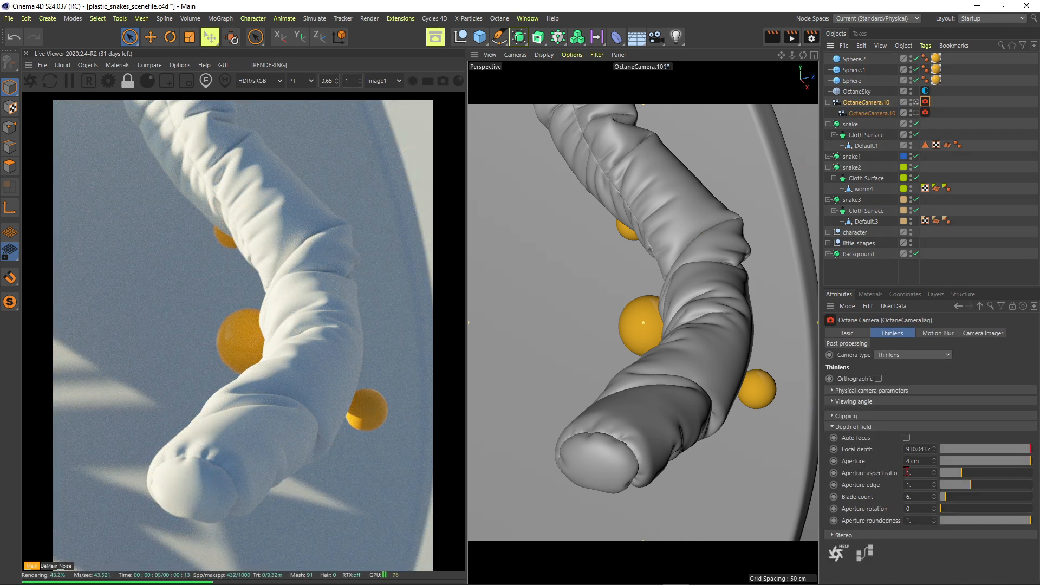
pyautogui.write('10')
pyautogui.press('Return')
pyautogui.click(920, 460)
pyautogui.write('50')
pyautogui.press('Return')
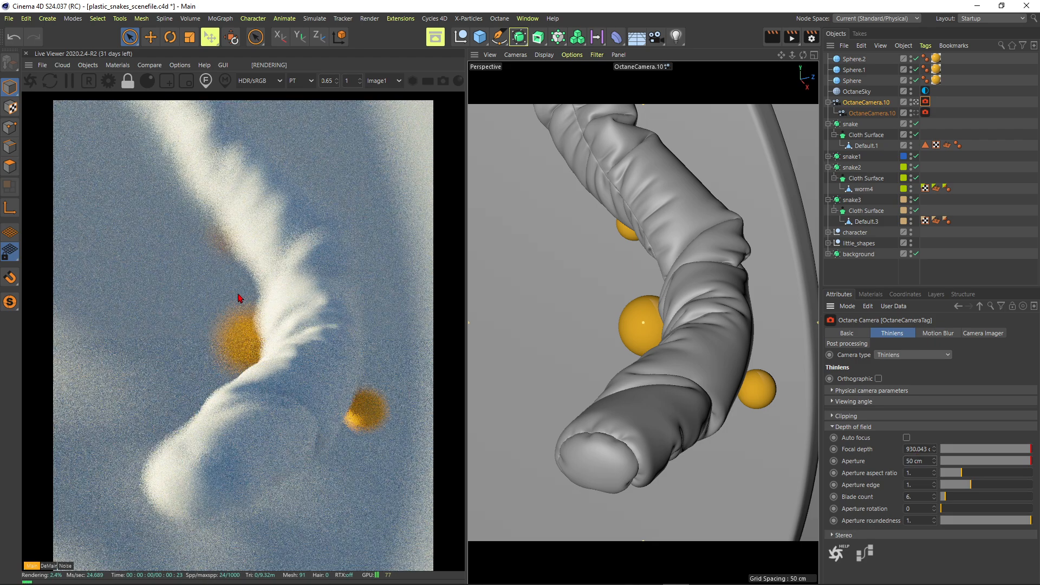
pyautogui.click(920, 461)
pyautogui.write('1')
pyautogui.press('Return')
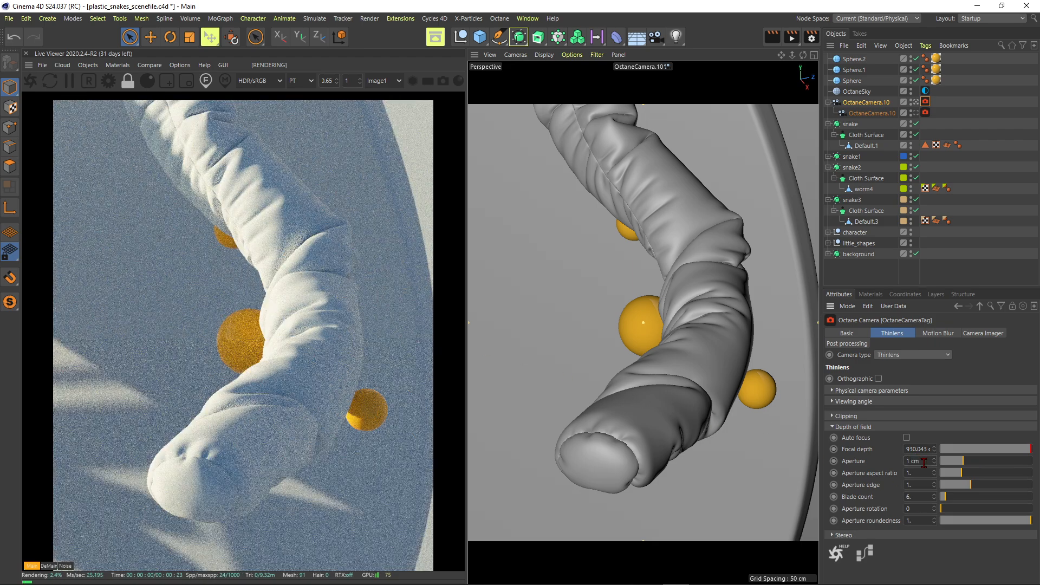
# Step: Set the parent OctaneCamera.10's aperture to 3 cm
pyautogui.click(924, 464)
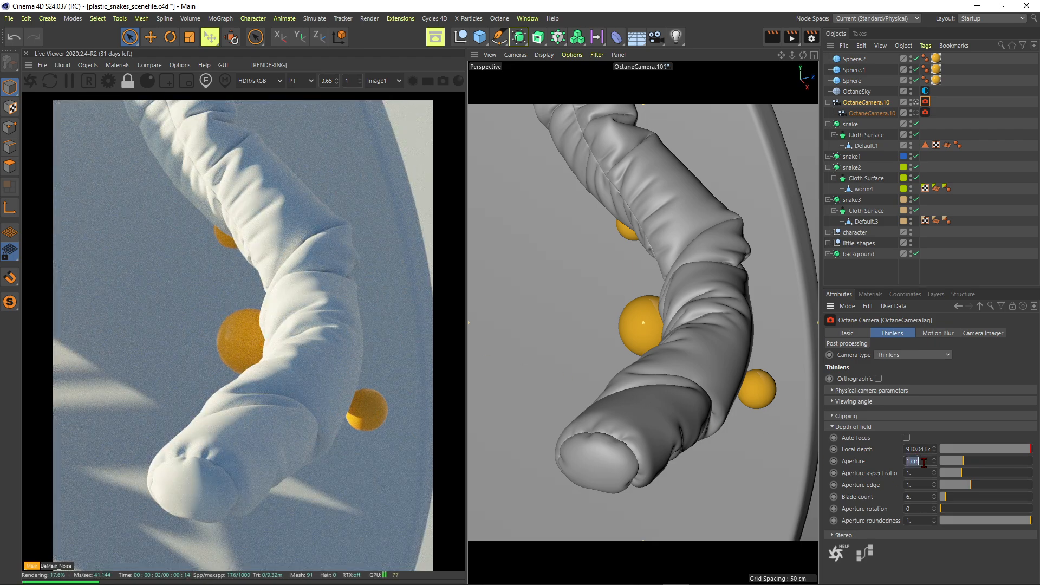
pyautogui.write('3')
pyautogui.press('Return')
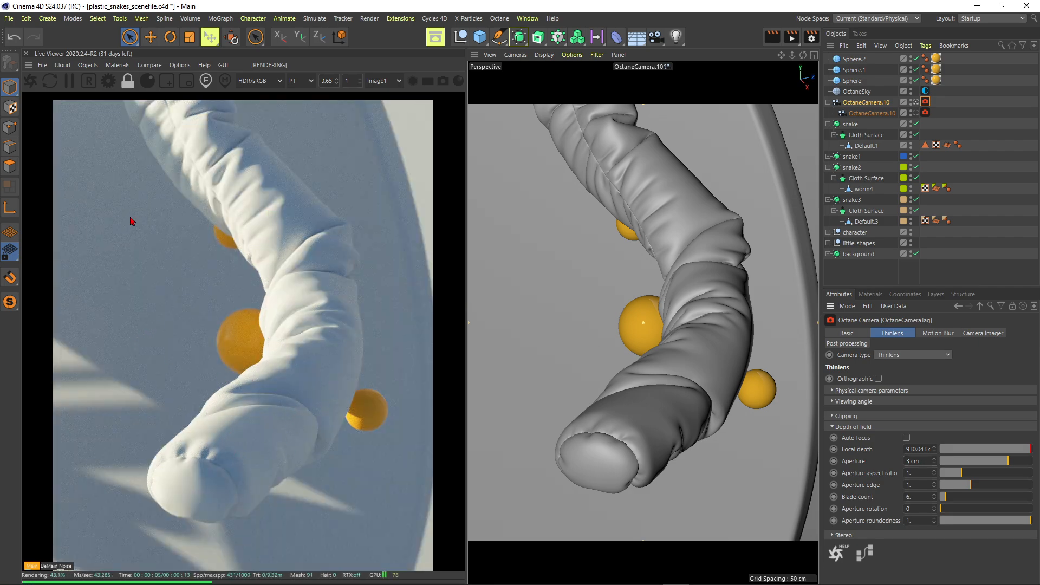
# Step: Look through the nested duplicate camera and frame a close-up of the snake's curved, seamed section
pyautogui.click(864, 107)
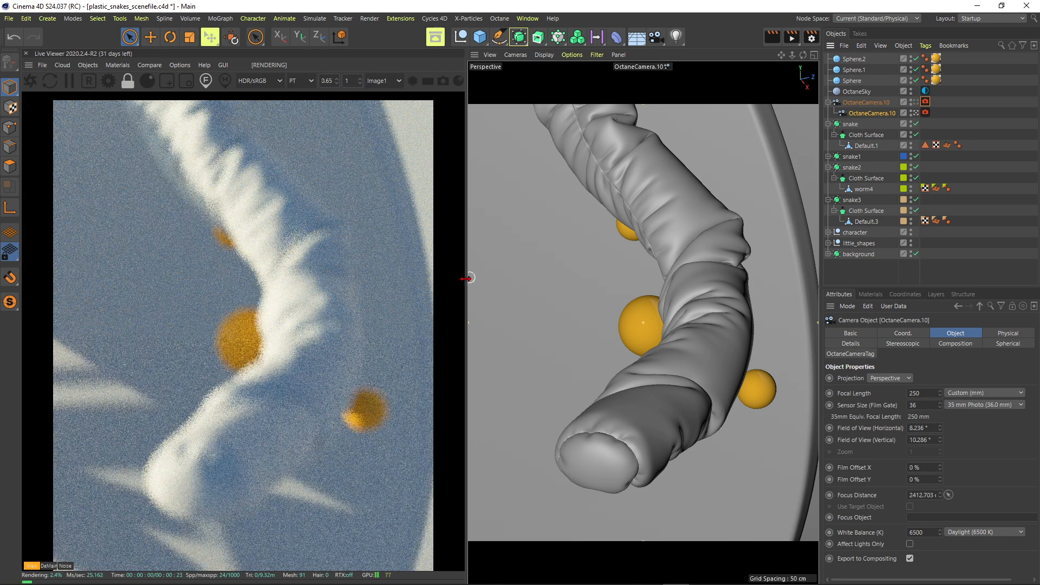
pyautogui.keyDown('alt'); pyautogui.moveTo(671, 237); pyautogui.dragTo(474, 318, button='right'); pyautogui.keyUp('alt')
pyautogui.keyDown('alt'); pyautogui.moveTo(474, 318); pyautogui.dragTo(666, 364); pyautogui.keyUp('alt')
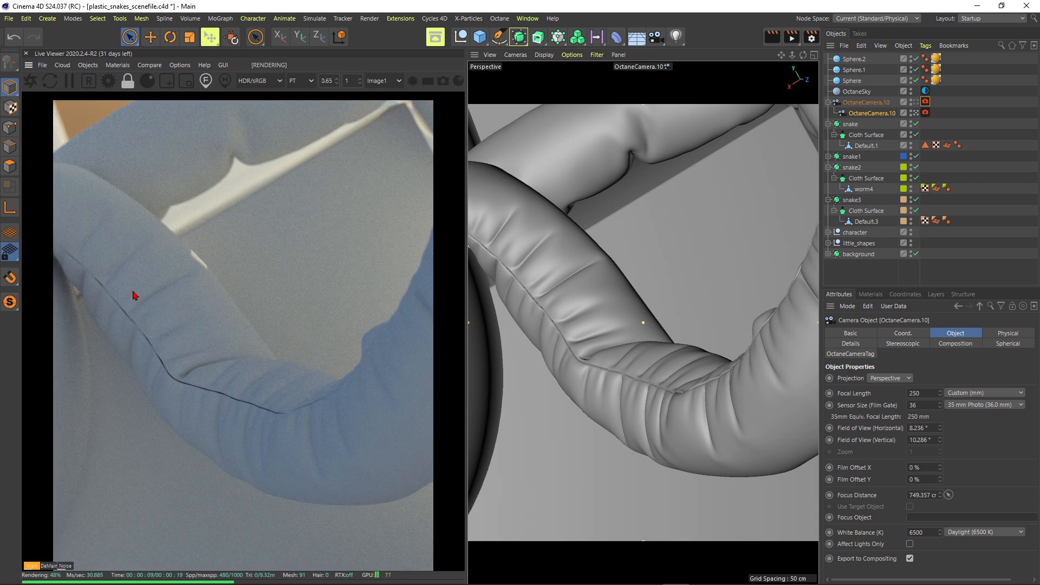
# Step: Duplicate the OctaneSky and rotate the copy's environment to a RotX of about -0.22 and a RotY of about -0.008
pyautogui.keyDown('ctrl'); pyautogui.moveTo(857, 91); pyautogui.dragTo(860, 86); pyautogui.keyUp('ctrl')
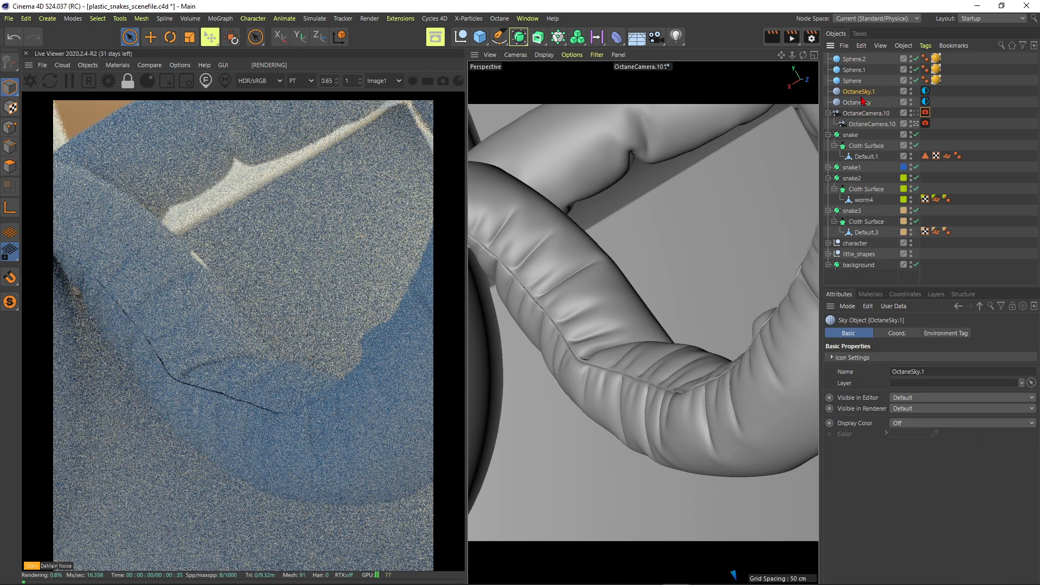
pyautogui.click(925, 91)
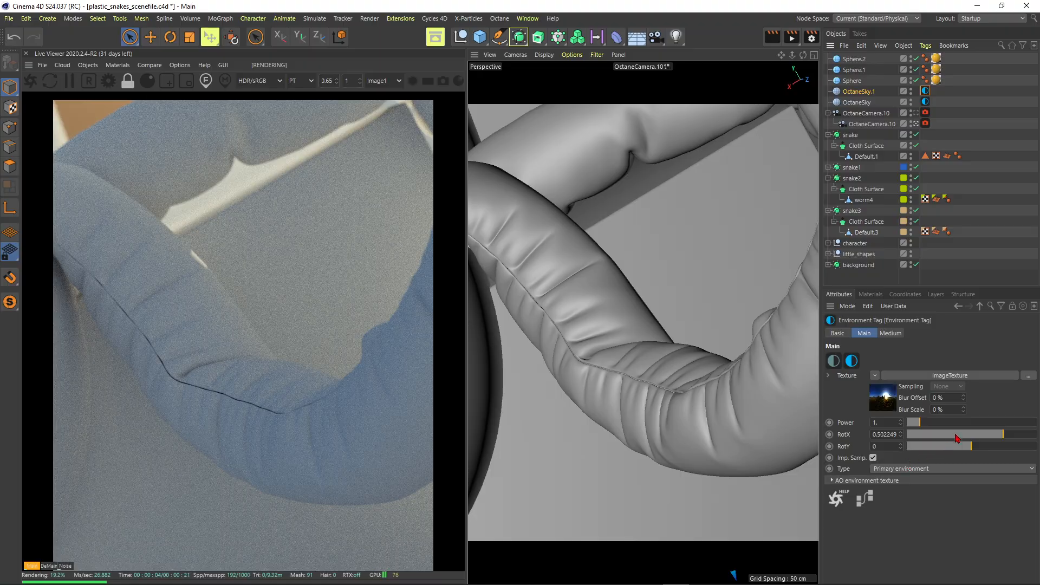
pyautogui.moveTo(987, 439); pyautogui.dragTo(962, 439)
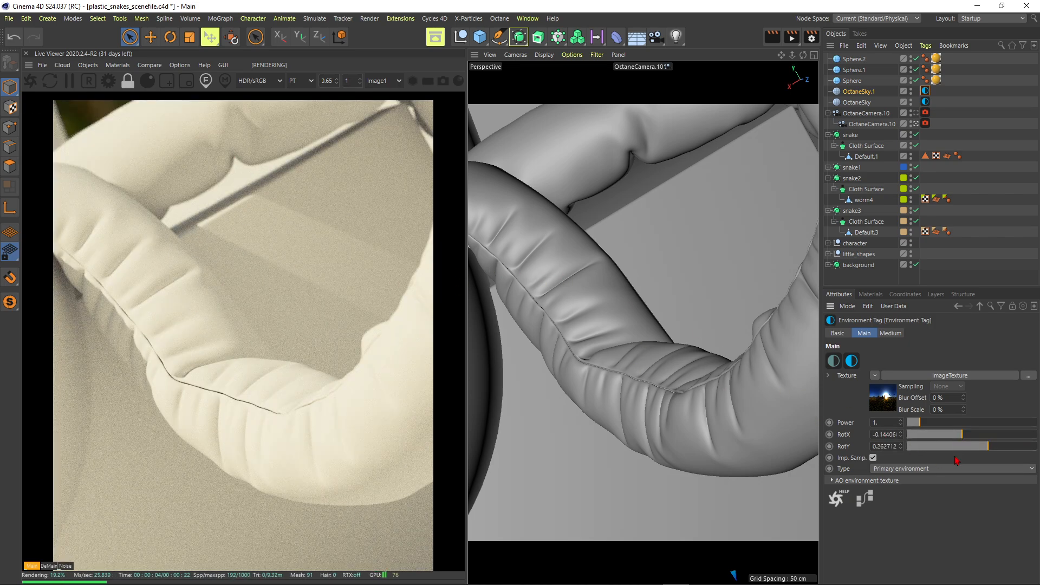
pyautogui.moveTo(975, 452); pyautogui.dragTo(957, 435)
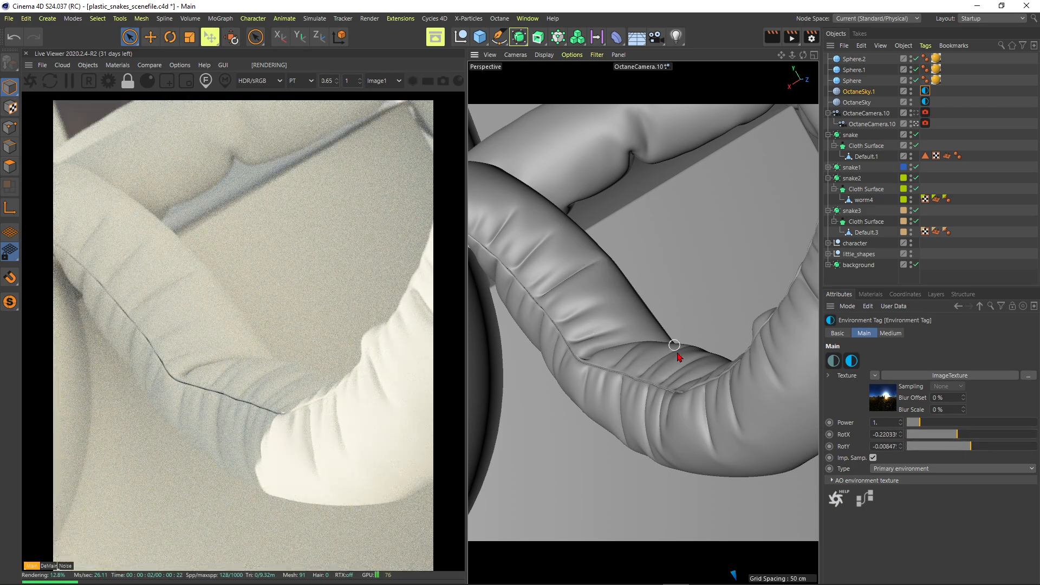
# Step: Rotate the duplicated sky's environment to a RotX of about 0.5 for a close view of the snakes crossing over the bowl
pyautogui.keyDown('alt'); pyautogui.moveTo(676, 348); pyautogui.dragTo(476, 405, button='right'); pyautogui.keyUp('alt')
pyautogui.keyDown('alt'); pyautogui.moveTo(644, 320); pyautogui.dragTo(727, 281); pyautogui.keyUp('alt')
pyautogui.keyDown('alt'); pyautogui.moveTo(666, 265); pyautogui.dragTo(643, 227); pyautogui.keyUp('alt')
pyautogui.keyDown('alt'); pyautogui.moveTo(609, 401); pyautogui.dragTo(634, 241); pyautogui.keyUp('alt')
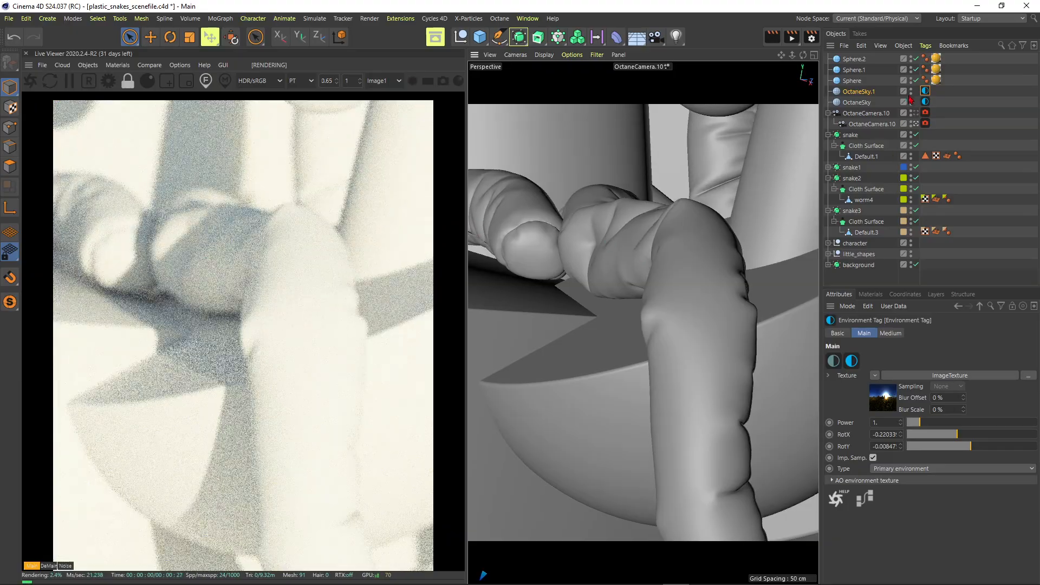
pyautogui.moveTo(956, 440); pyautogui.dragTo(943, 438)
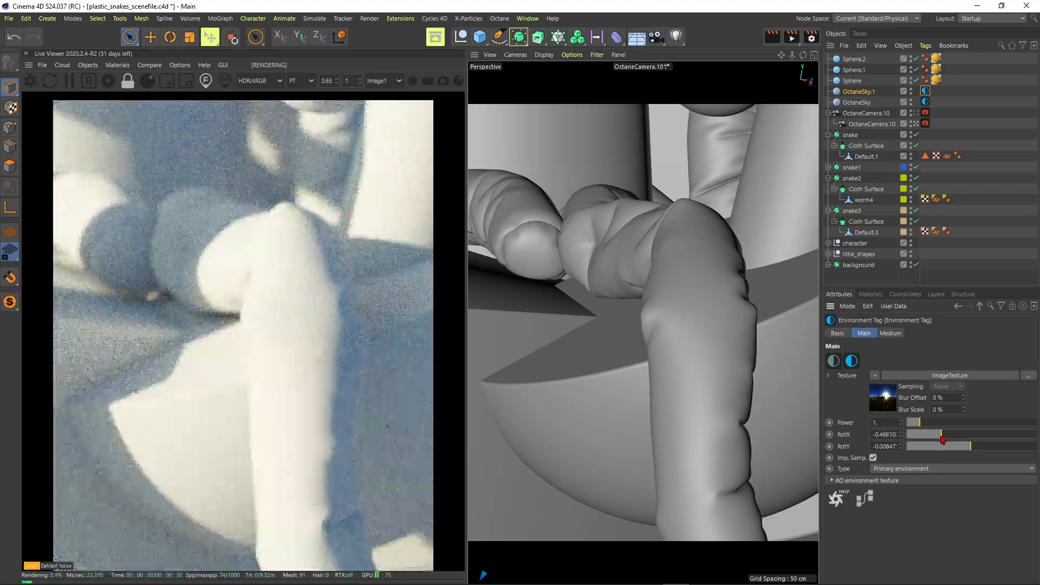
pyautogui.moveTo(947, 439); pyautogui.dragTo(971, 435)
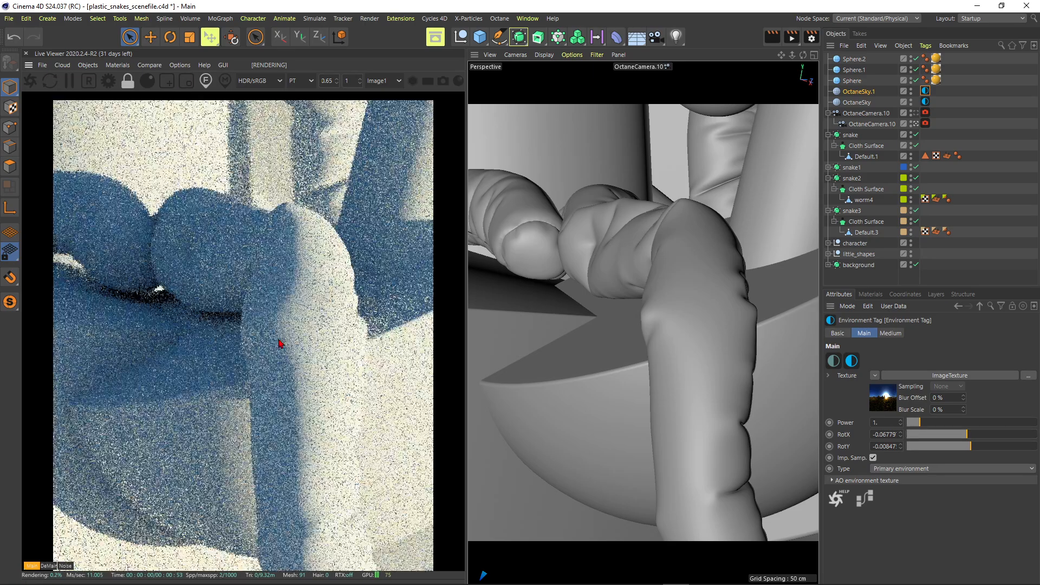
pyautogui.moveTo(968, 437); pyautogui.dragTo(1009, 439)
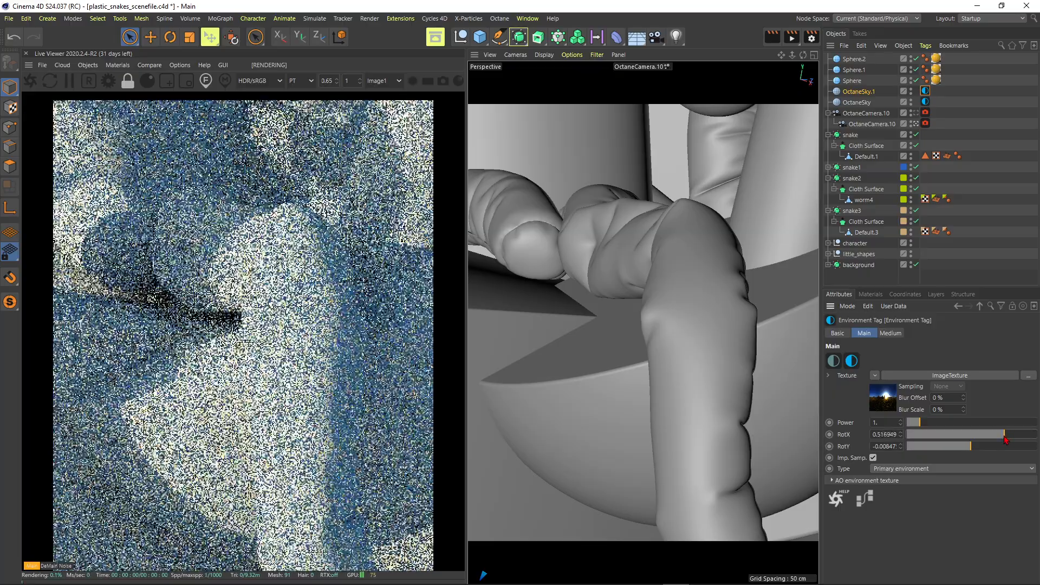
# Step: Reframe the nested camera on the puckered end of the snake beneath the large rounded shape
pyautogui.keyDown('alt'); pyautogui.moveTo(533, 250); pyautogui.dragTo(575, 251); pyautogui.keyUp('alt')
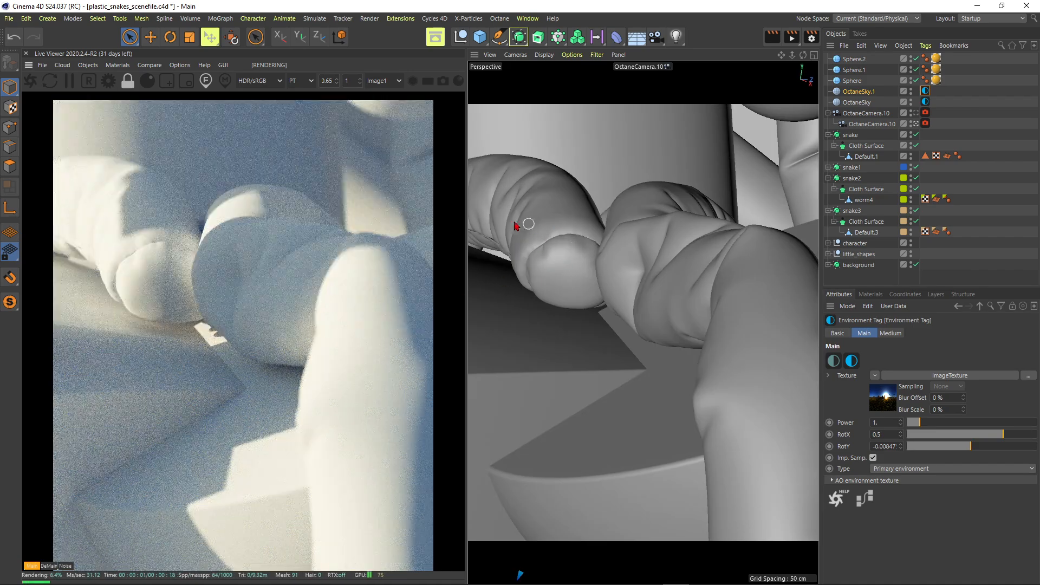
pyautogui.keyDown('alt'); pyautogui.moveTo(692, 274); pyautogui.dragTo(542, 382); pyautogui.keyUp('alt')
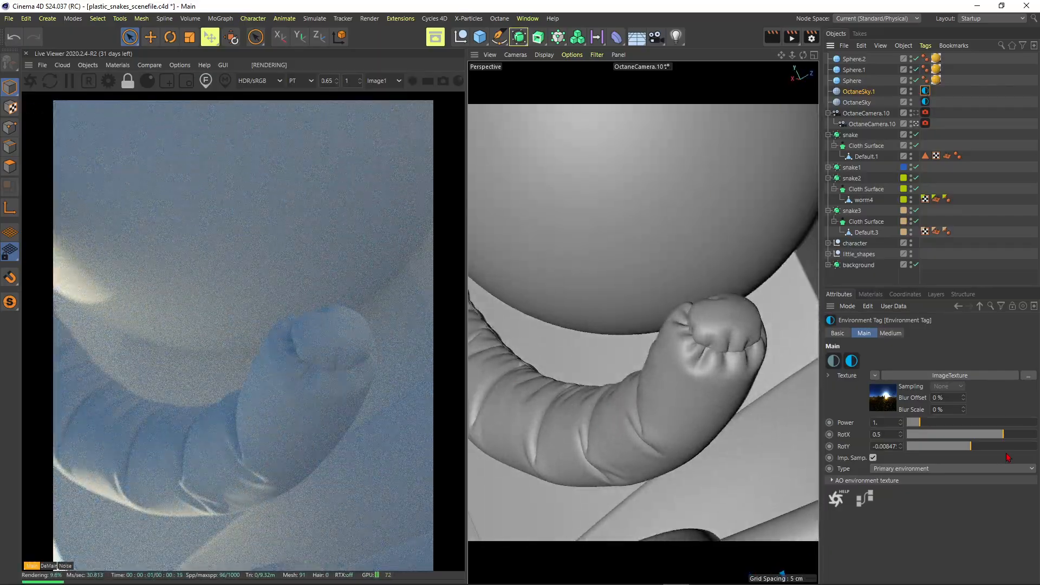
# Step: Try the duplicated sky's RotX at about 0.57 and 0.017 while reframing the puckered snake end
pyautogui.moveTo(1001, 438); pyautogui.dragTo(1011, 435)
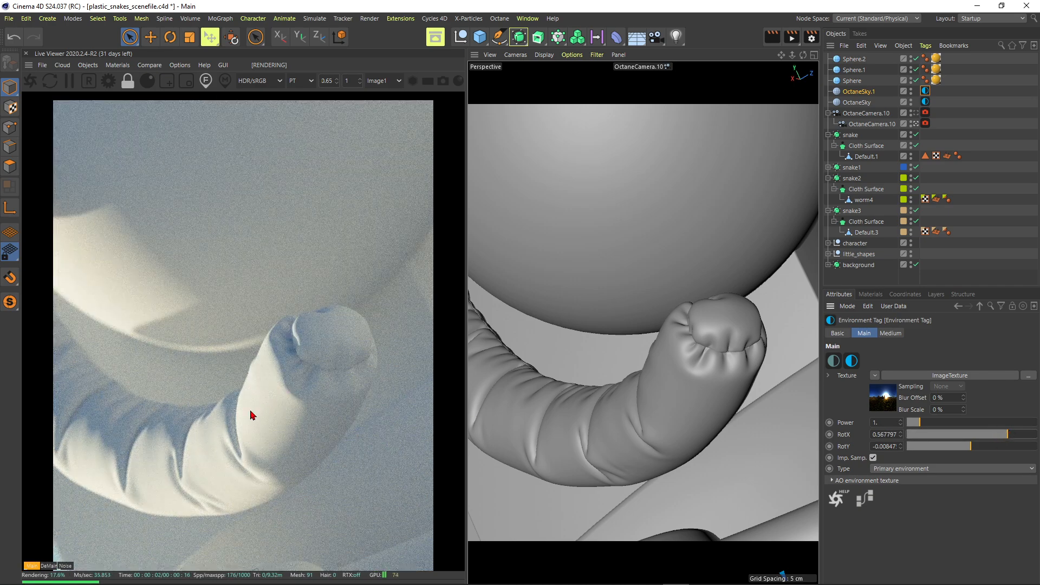
pyautogui.moveTo(1004, 438); pyautogui.dragTo(973, 439)
pyautogui.keyDown('alt'); pyautogui.moveTo(618, 392); pyautogui.dragTo(580, 360); pyautogui.keyUp('alt')
pyautogui.keyDown('alt'); pyautogui.moveTo(658, 339); pyautogui.dragTo(640, 404); pyautogui.keyUp('alt')
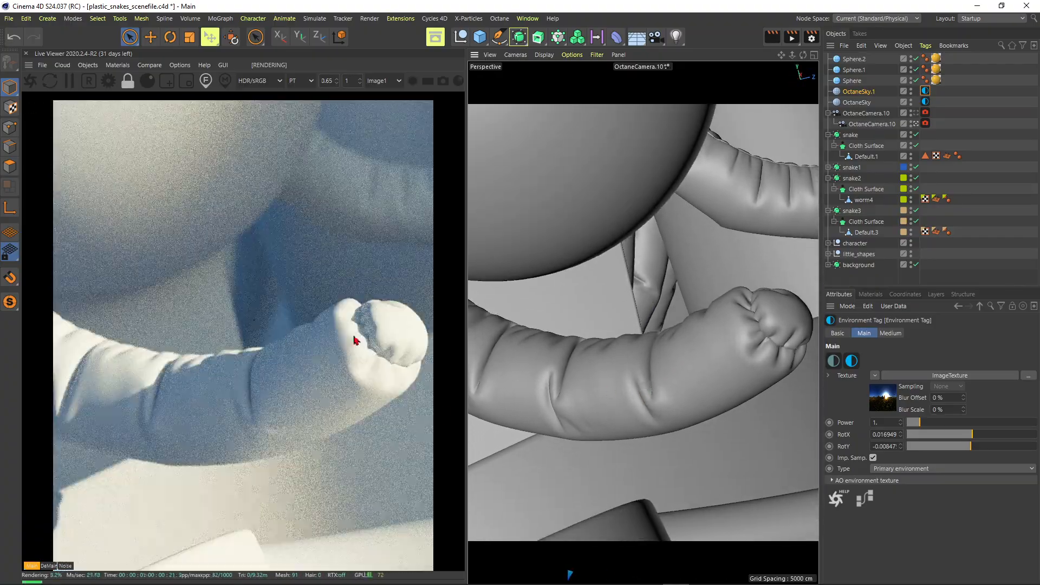
# Step: Look through the parent OctaneCamera and delete its nested duplicate camera
pyautogui.click(916, 123)
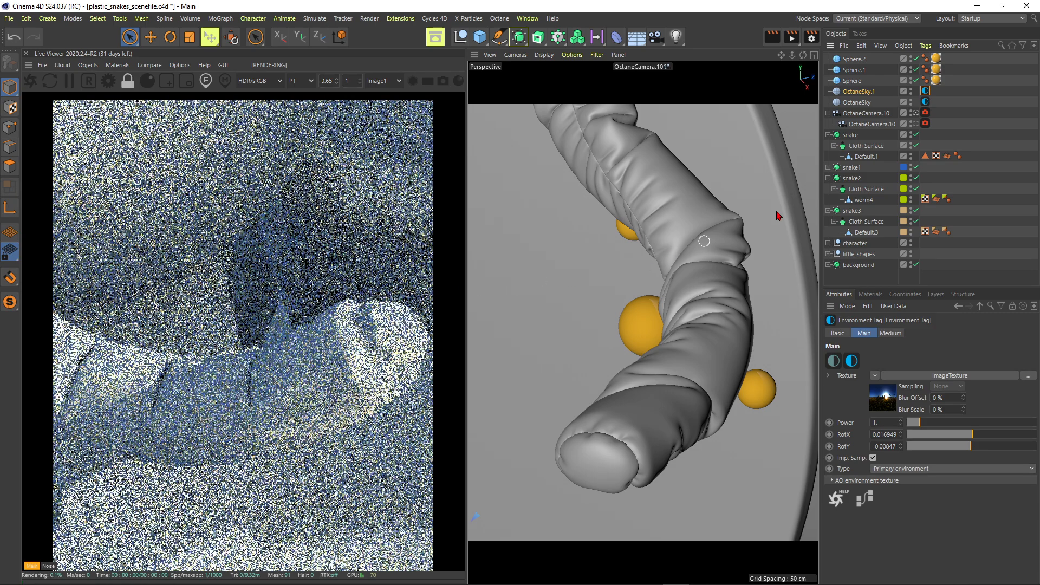
pyautogui.click(884, 125)
pyautogui.press('Delete')
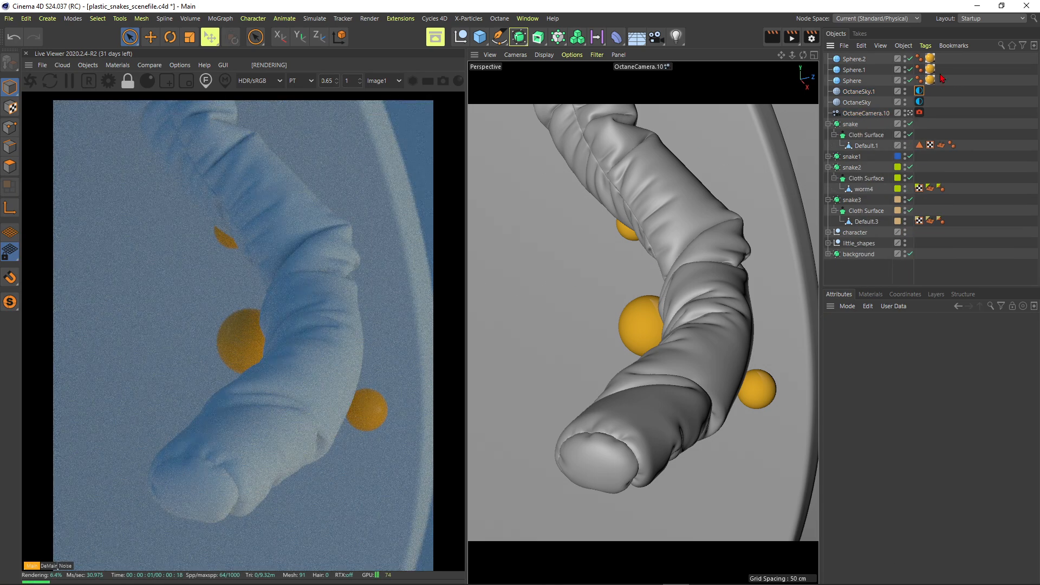
# Step: Set the OctaneSky.1 environment's RotY to 0 and its RotX to 0.5
pyautogui.click(920, 91)
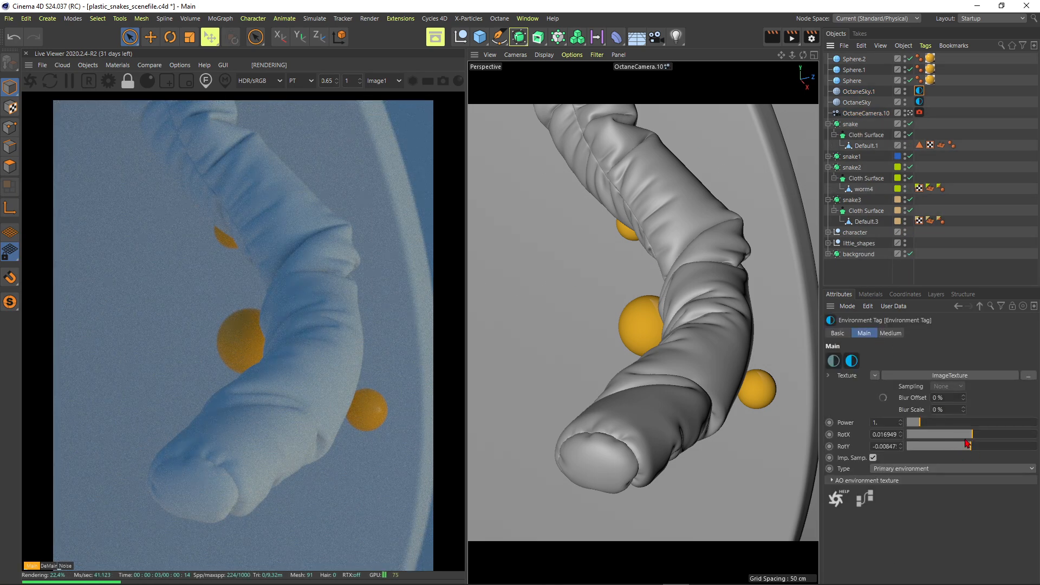
pyautogui.doubleClick(892, 447)
pyautogui.write('0')
pyautogui.press('Return')
pyautogui.moveTo(973, 435); pyautogui.dragTo(1004, 440)
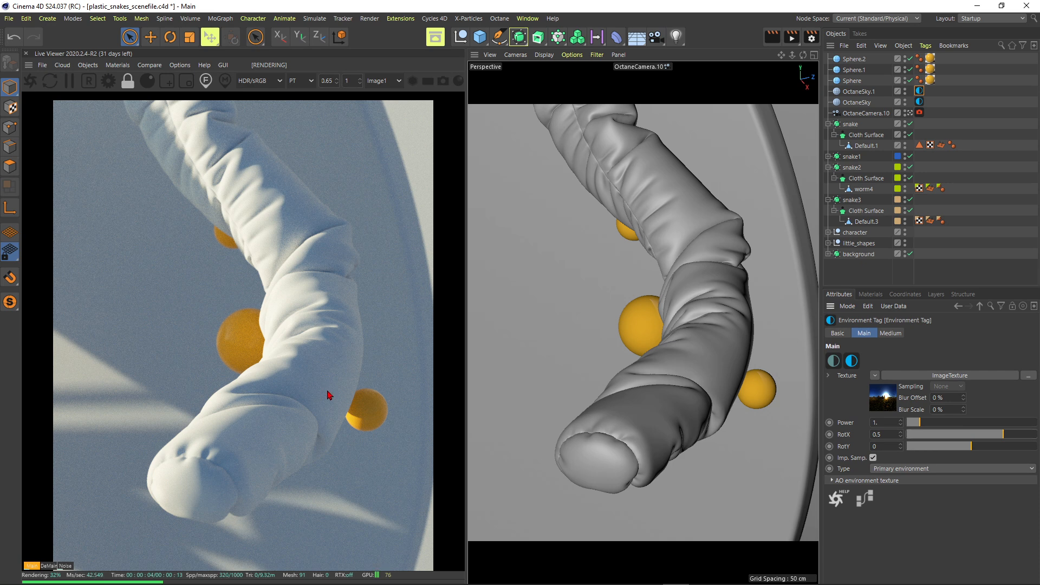
# Step: Set the thickness of the first snake's Cloth Surface to 0 cm
pyautogui.click(870, 295)
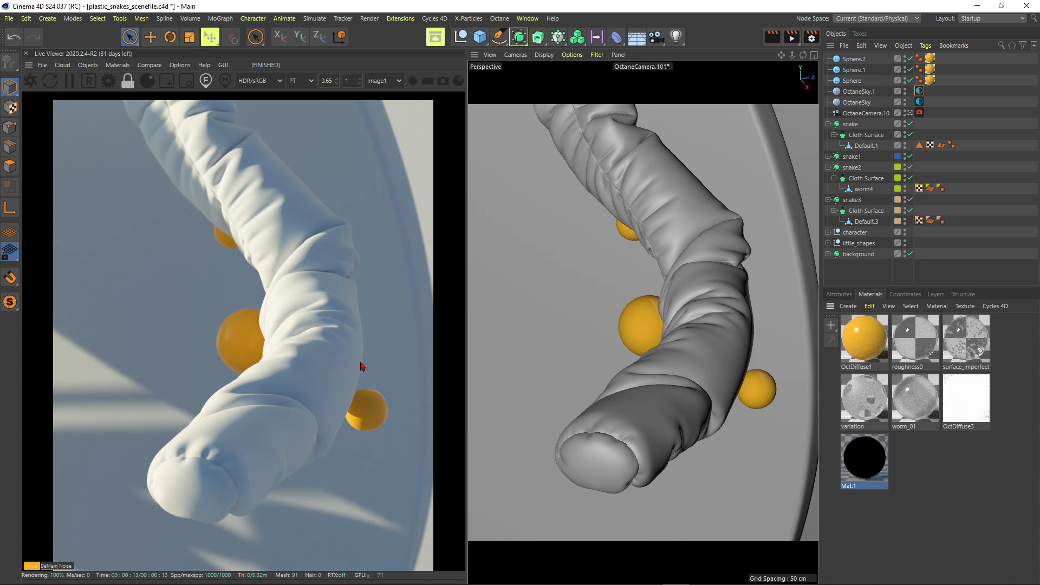
pyautogui.click(705, 285)
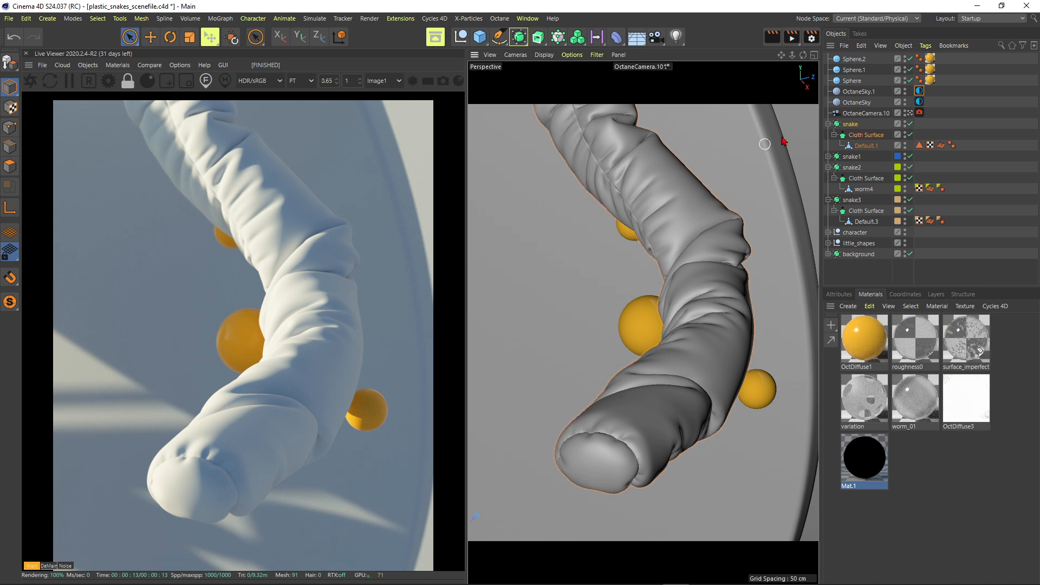
pyautogui.click(869, 147)
pyautogui.click(863, 138)
pyautogui.click(844, 294)
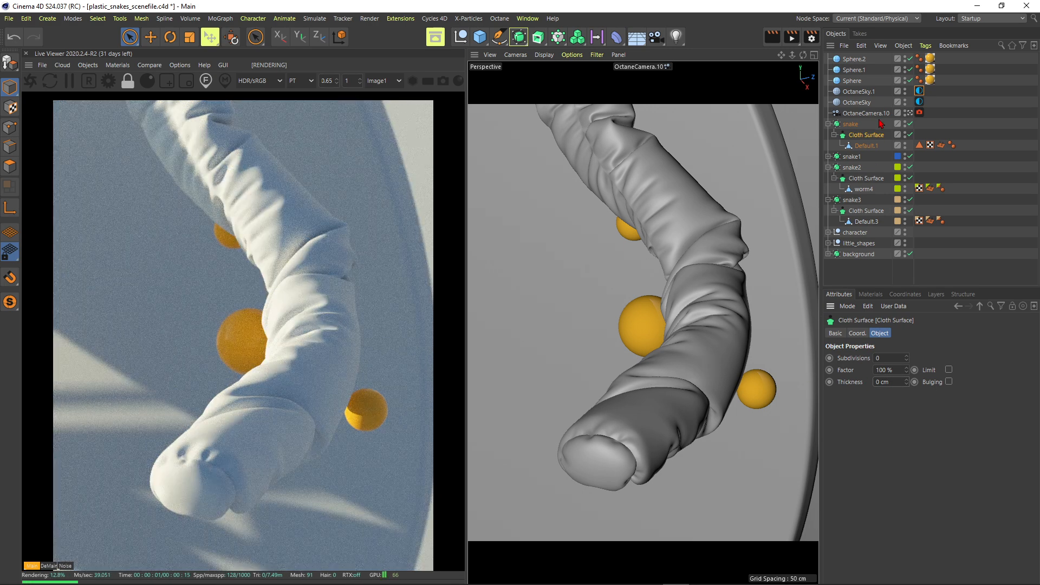
# Step: Switch to the default camera and examine the end and hollow interior of the snake up close
pyautogui.click(910, 113)
pyautogui.keyDown('alt'); pyautogui.moveTo(708, 295); pyautogui.dragTo(635, 319); pyautogui.keyUp('alt')
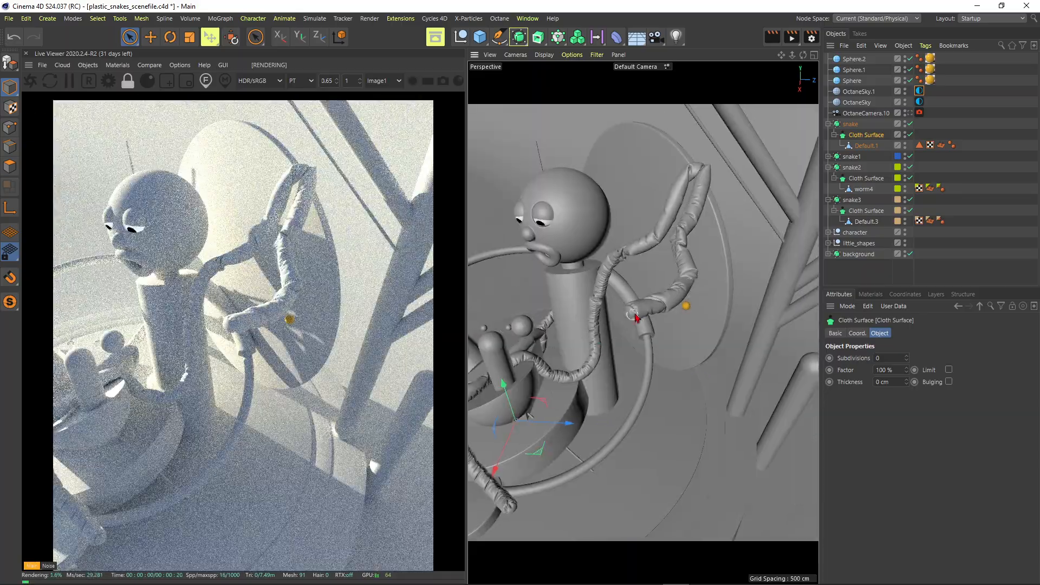
pyautogui.keyDown('alt'); pyautogui.moveTo(635, 309); pyautogui.dragTo(726, 256, button='right'); pyautogui.keyUp('alt')
pyautogui.keyDown('alt'); pyautogui.moveTo(626, 325); pyautogui.dragTo(627, 284); pyautogui.keyUp('alt')
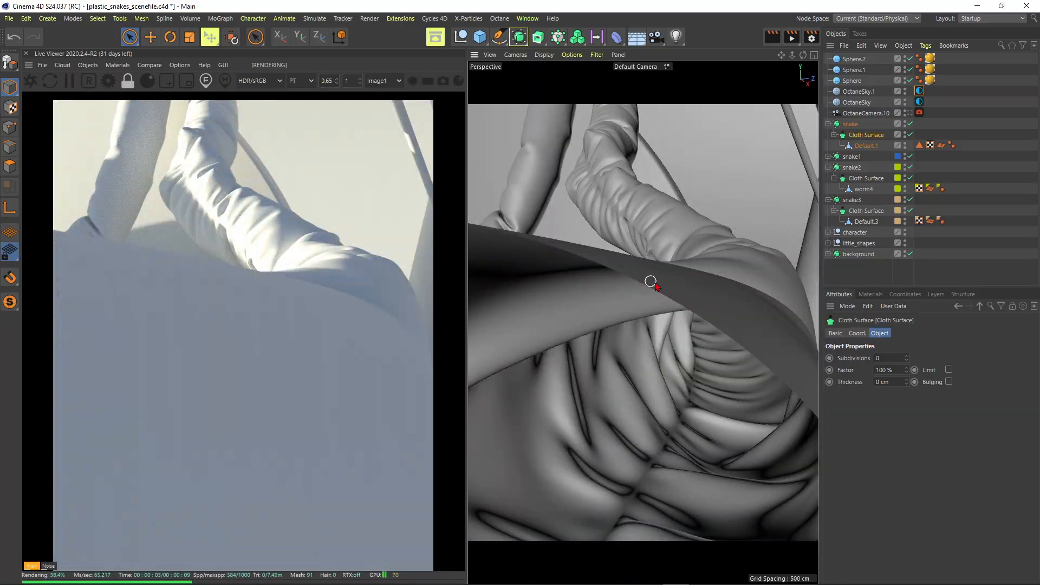
pyautogui.keyDown('alt'); pyautogui.moveTo(655, 290); pyautogui.dragTo(764, 227); pyautogui.keyUp('alt')
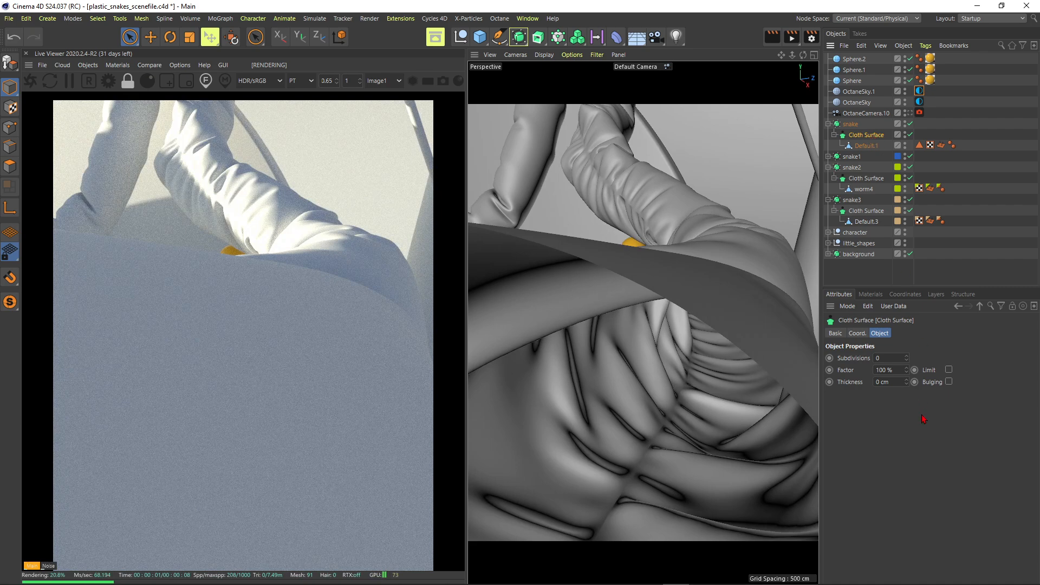
# Step: Set the snake's Cloth Surface thickness to 1 cm, check the closed end, and return to the Octane camera
pyautogui.click(892, 382)
pyautogui.keyDown('alt'); pyautogui.moveTo(627, 344); pyautogui.dragTo(597, 325); pyautogui.keyUp('alt')
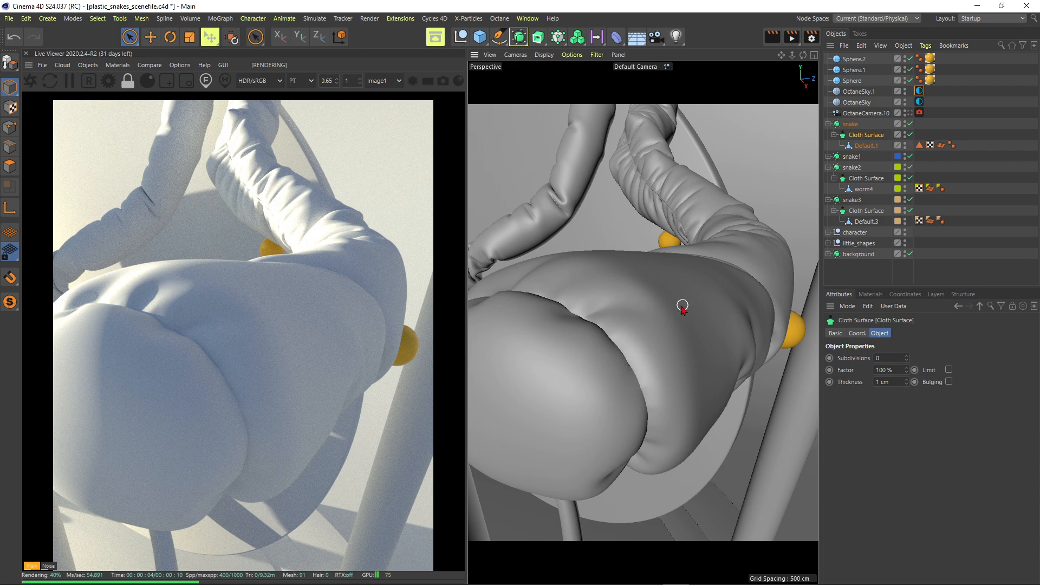
pyautogui.click(909, 114)
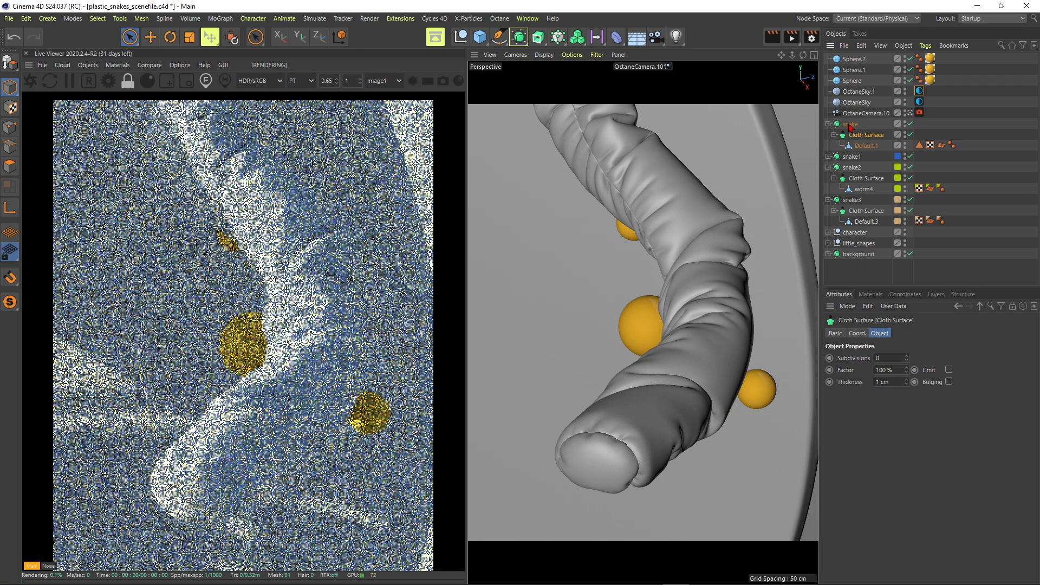
# Step: Disable the snake's top-level smoothing object to inspect the unsmoothed folds, and enable it again
pyautogui.click(850, 125)
pyautogui.click(911, 124)
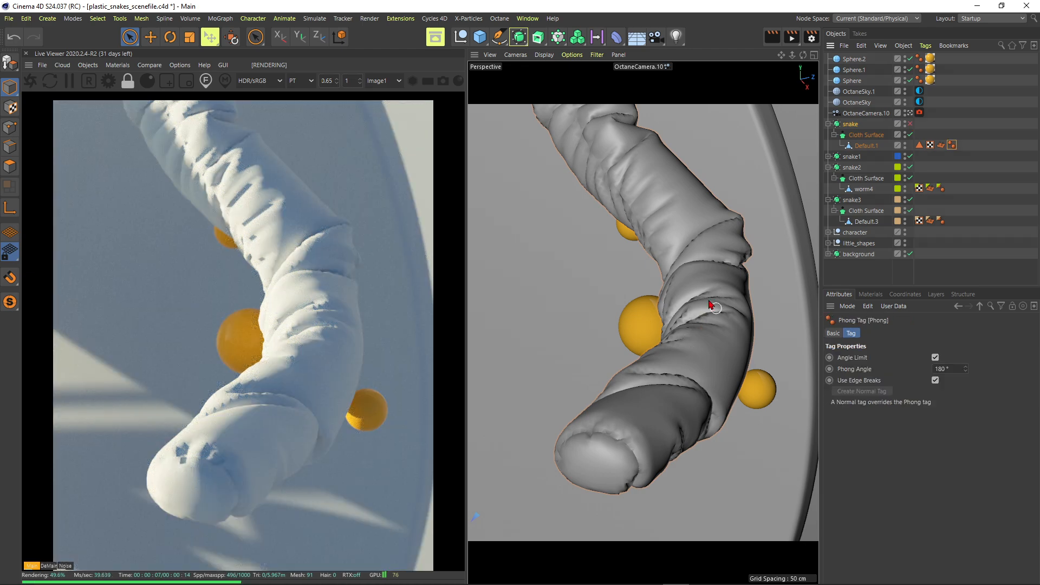
pyautogui.click(911, 124)
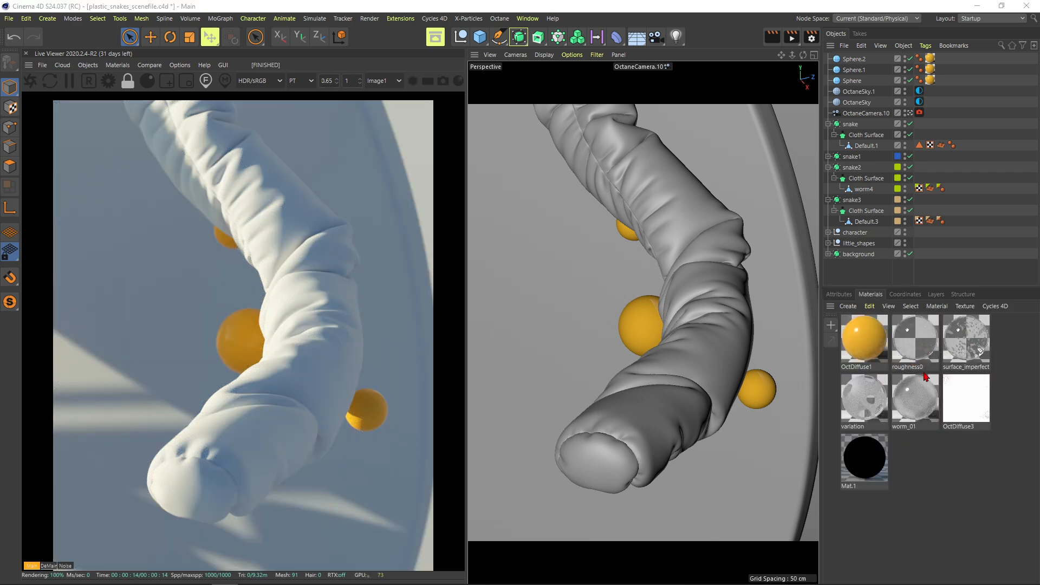
# Step: Try the roughness0 material on the snake, and delete the roughness0, surface_imperfect, variation and worm_01 materials
pyautogui.moveTo(912, 331); pyautogui.dragTo(699, 216)
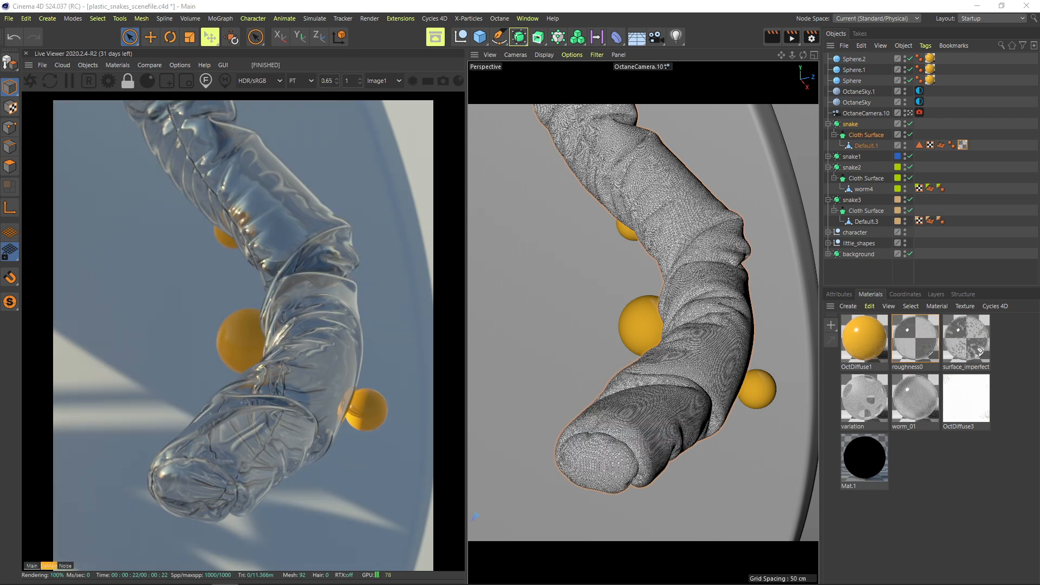
pyautogui.moveTo(980, 351); pyautogui.dragTo(964, 126)
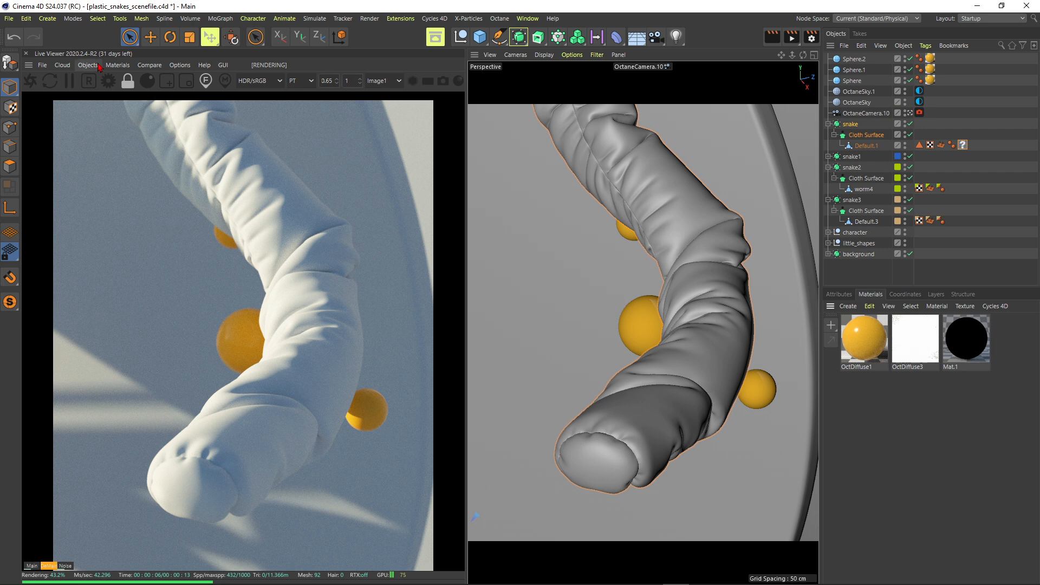
# Step: Create an Octane Specular material and assign it to the first snake in place of its missing material
pyautogui.click(87, 65)
pyautogui.moveTo(118, 68)
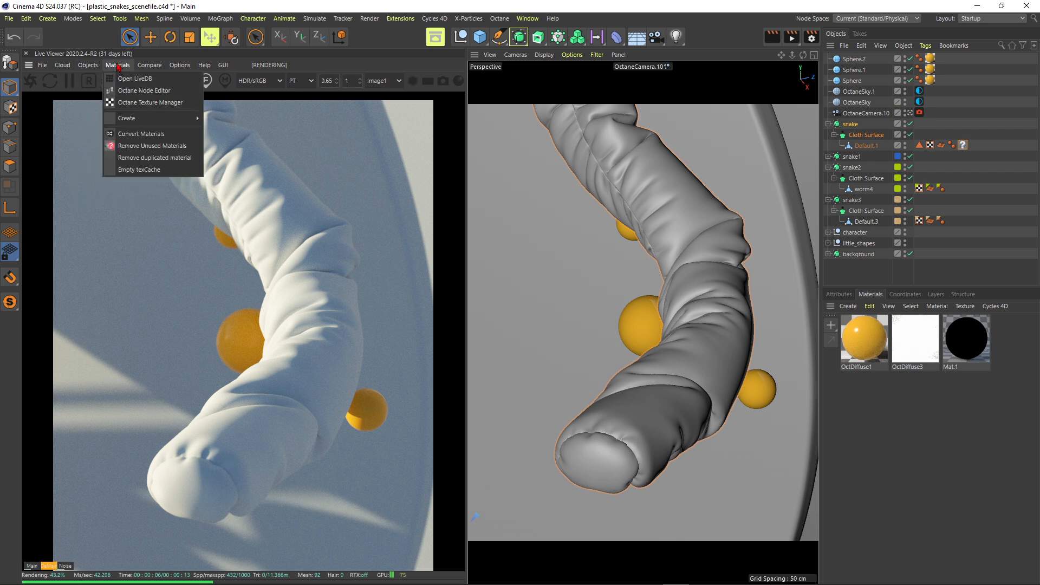
pyautogui.moveTo(145, 119)
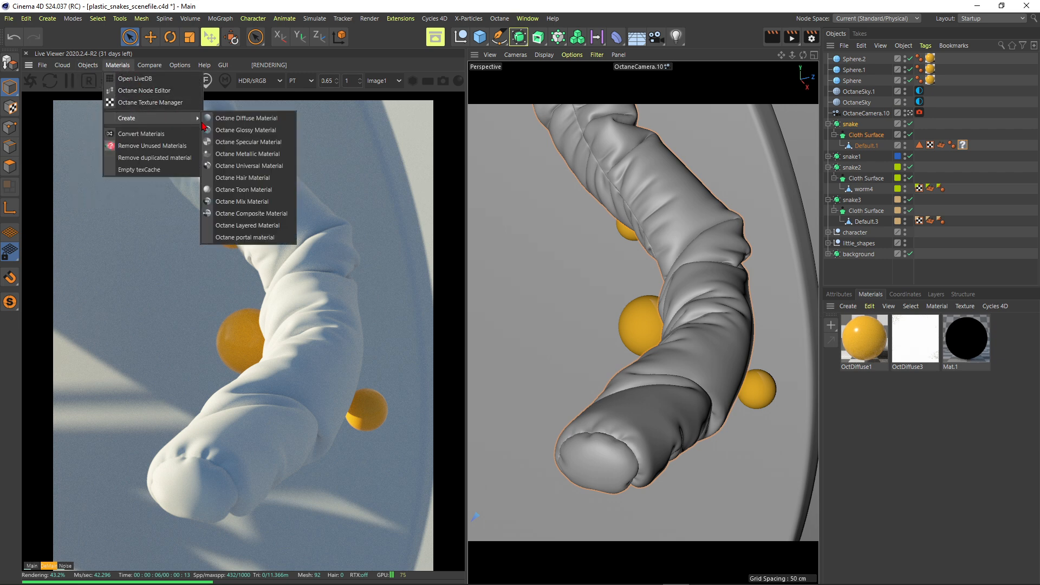
pyautogui.click(237, 142)
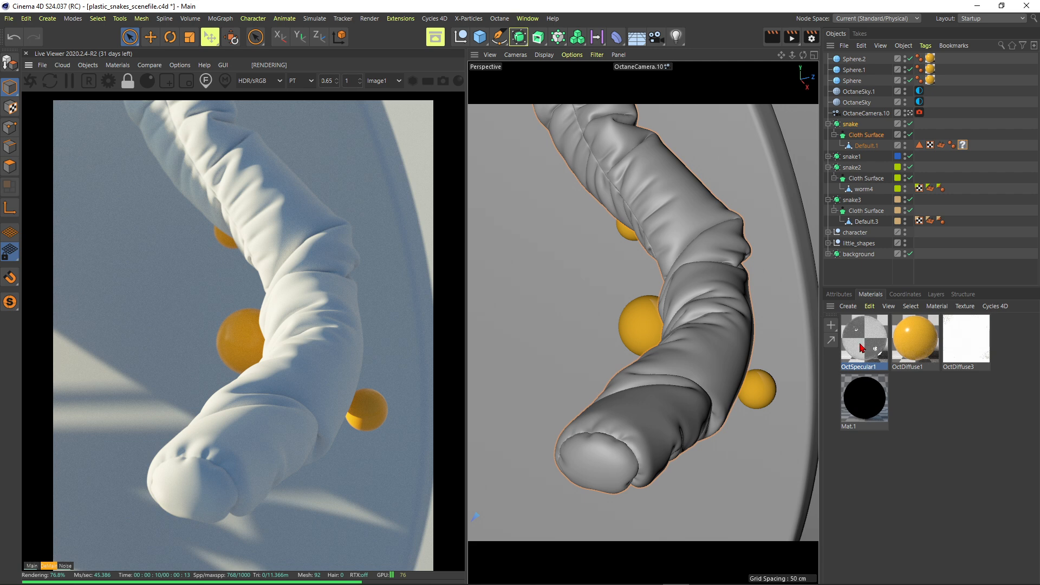
pyautogui.moveTo(864, 347); pyautogui.dragTo(963, 145)
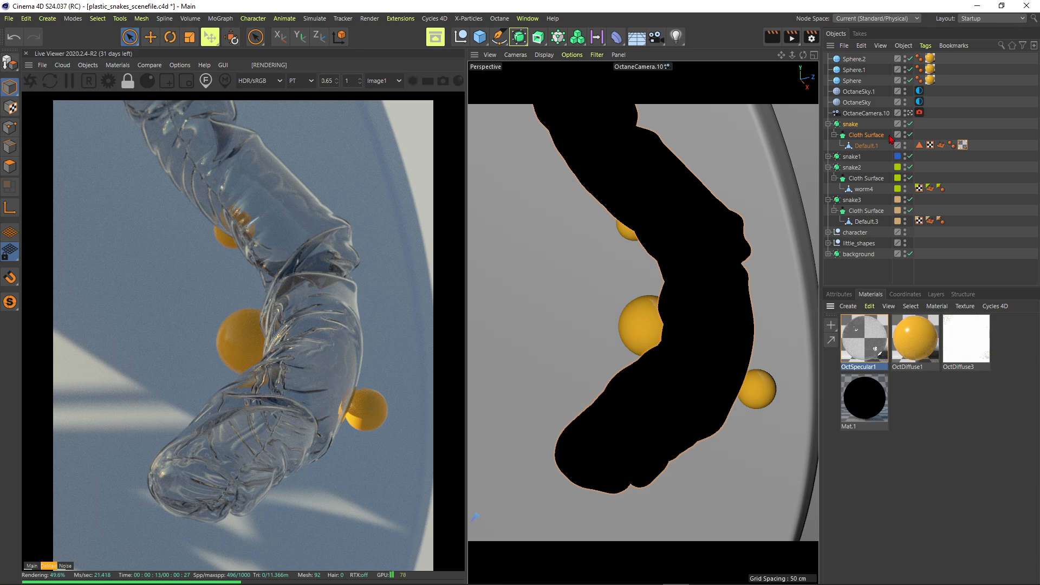
# Step: Disable the snake's smoothing object and Cloth Surface to compare the solid glass look, and enable both again
pyautogui.click(911, 125)
pyautogui.click(910, 135)
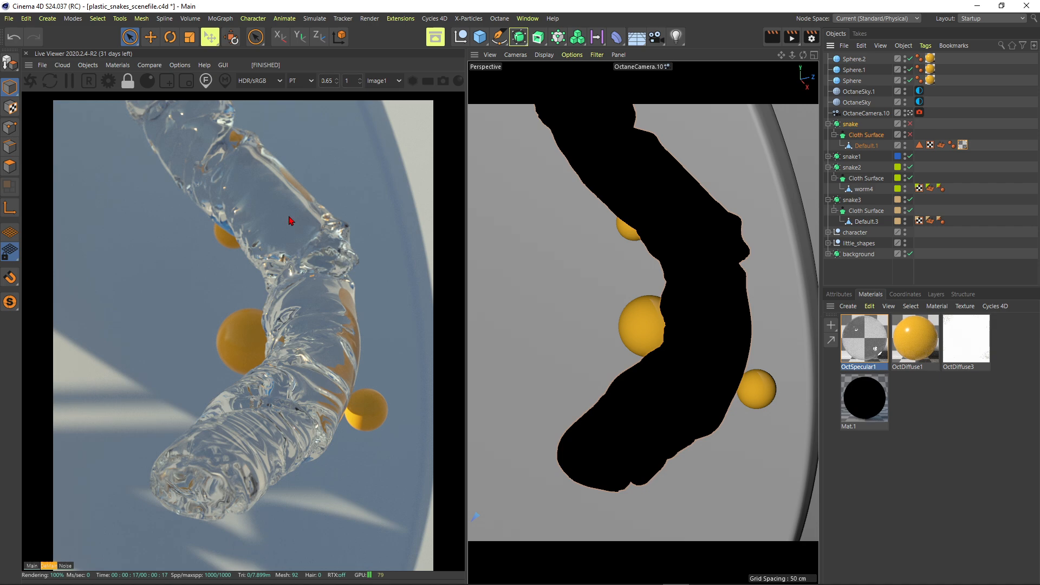
pyautogui.click(910, 135)
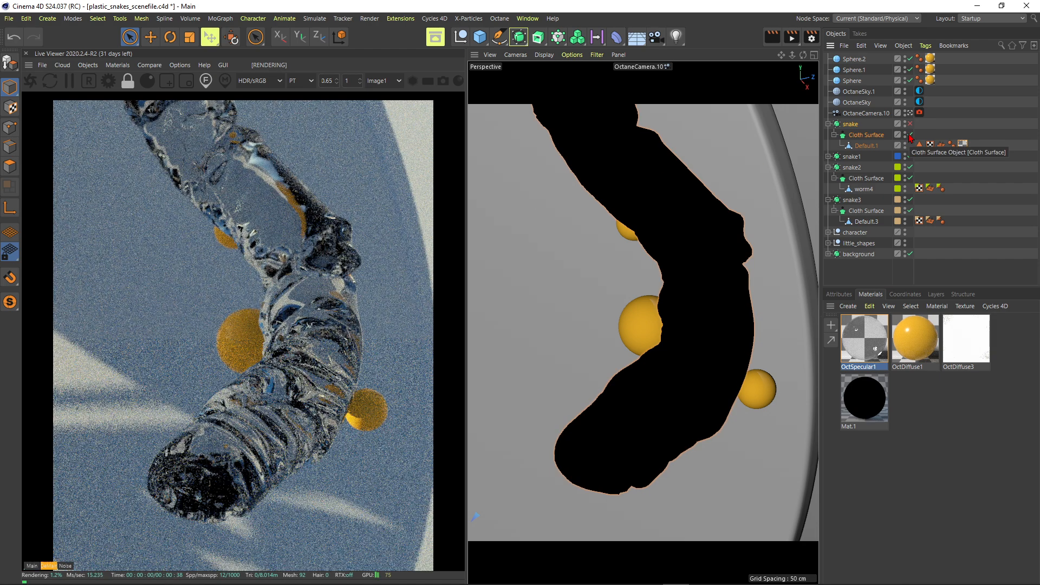
pyautogui.click(910, 124)
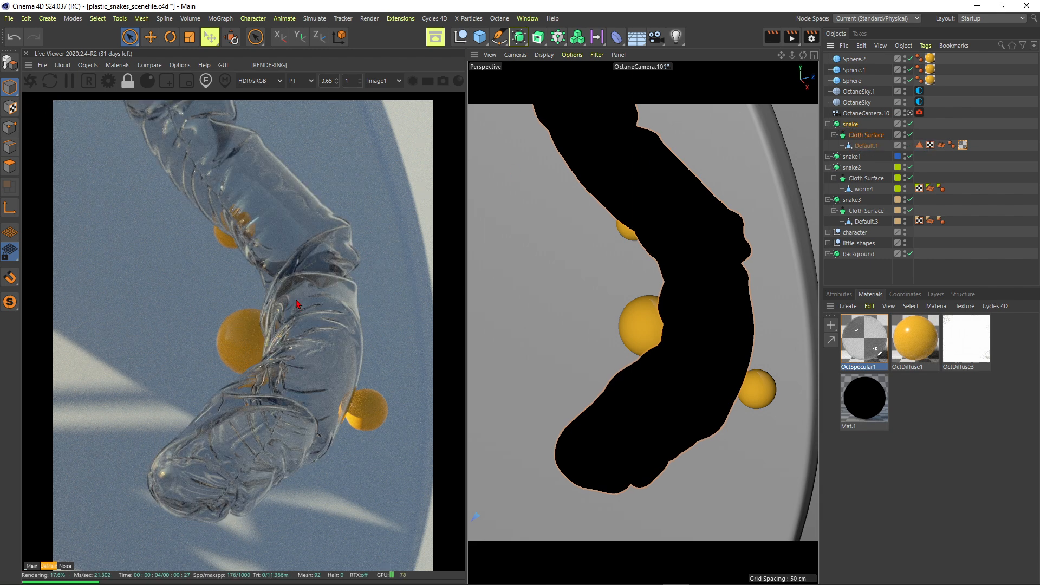
# Step: Open the OctSpecular1 material for editing and set its Index to 2
pyautogui.doubleClick(866, 341)
pyautogui.moveTo(843, 186); pyautogui.dragTo(672, 104)
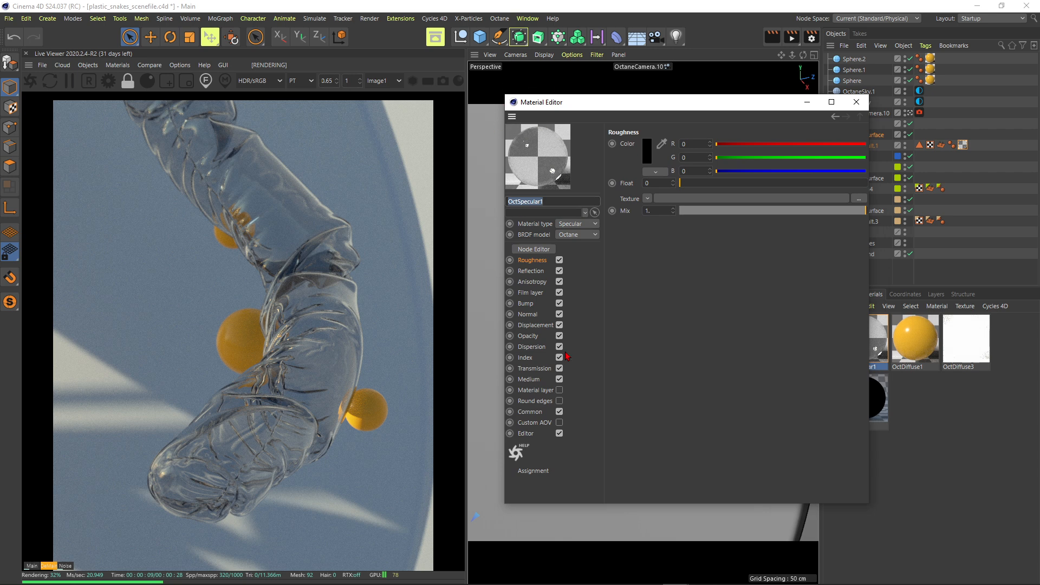
pyautogui.moveTo(594, 102); pyautogui.dragTo(646, 82)
pyautogui.click(578, 339)
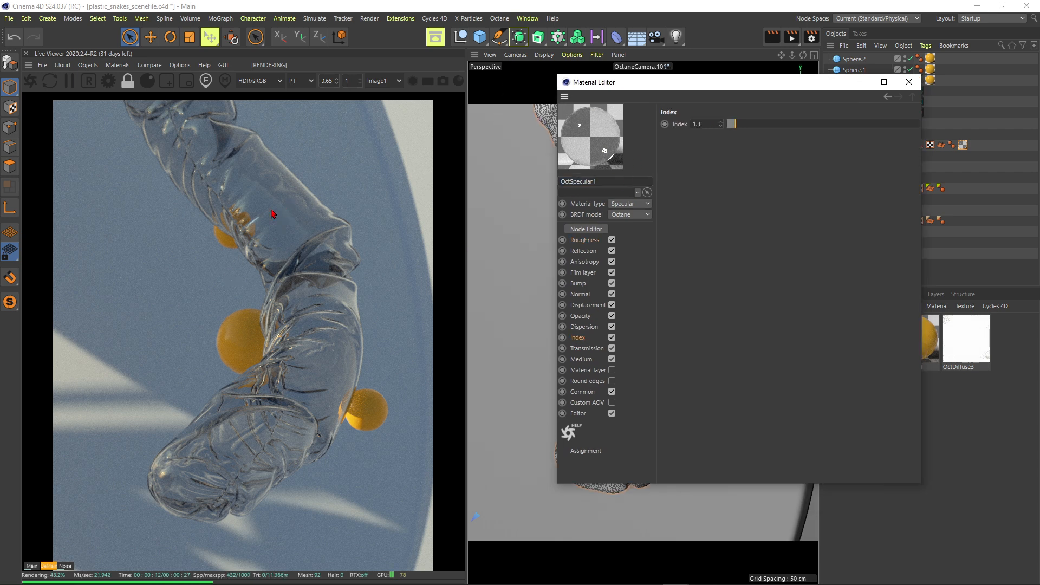
pyautogui.write('2')
pyautogui.press('Return')
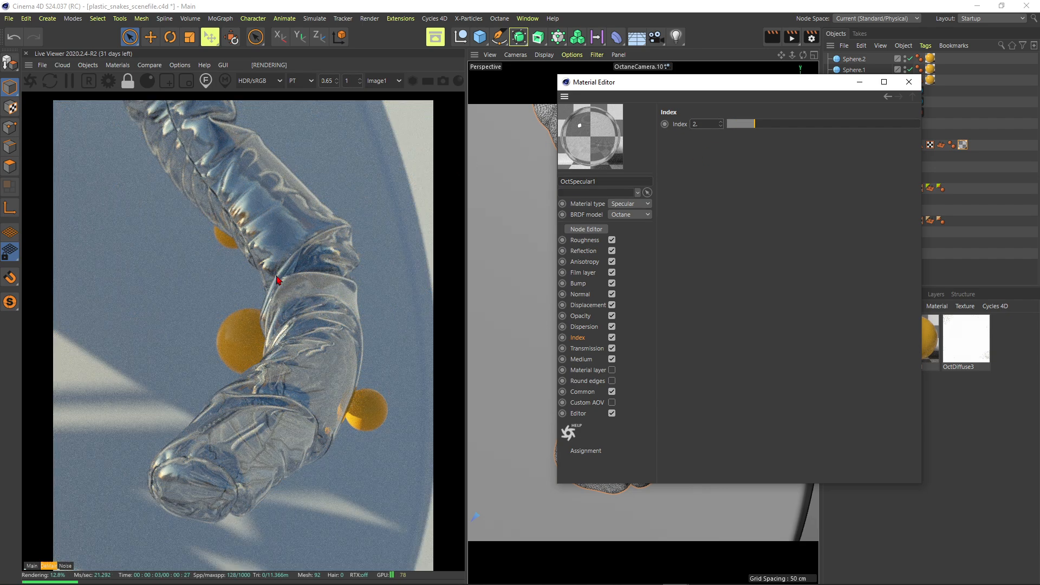
# Step: Try Index values of 2.2 and 1.2 on OctSpecular1, and return the Index to 2
pyautogui.write('.2')
pyautogui.press('Return')
pyautogui.doubleClick(698, 125)
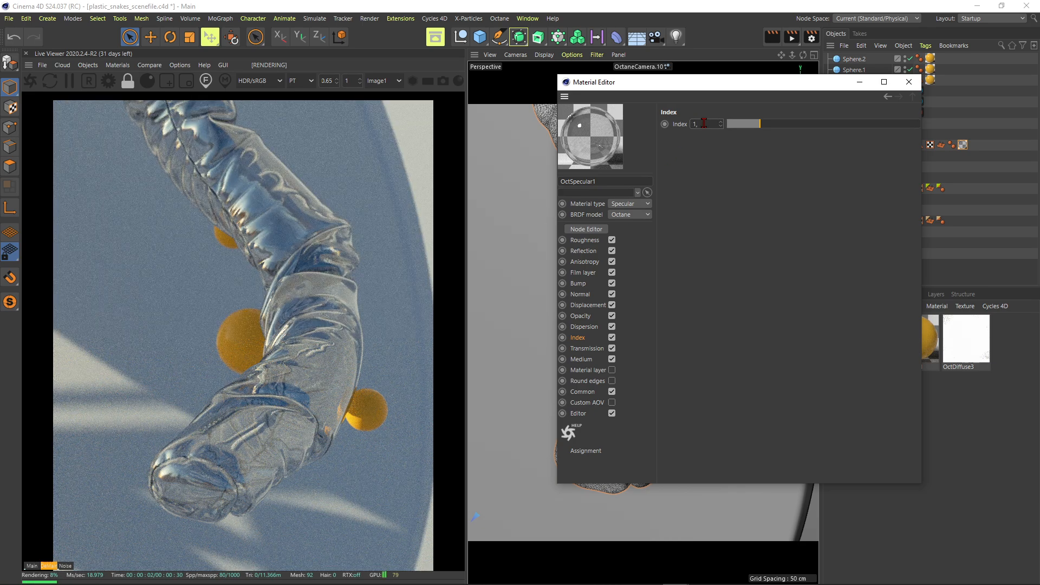
pyautogui.write('1.2')
pyautogui.press('Return')
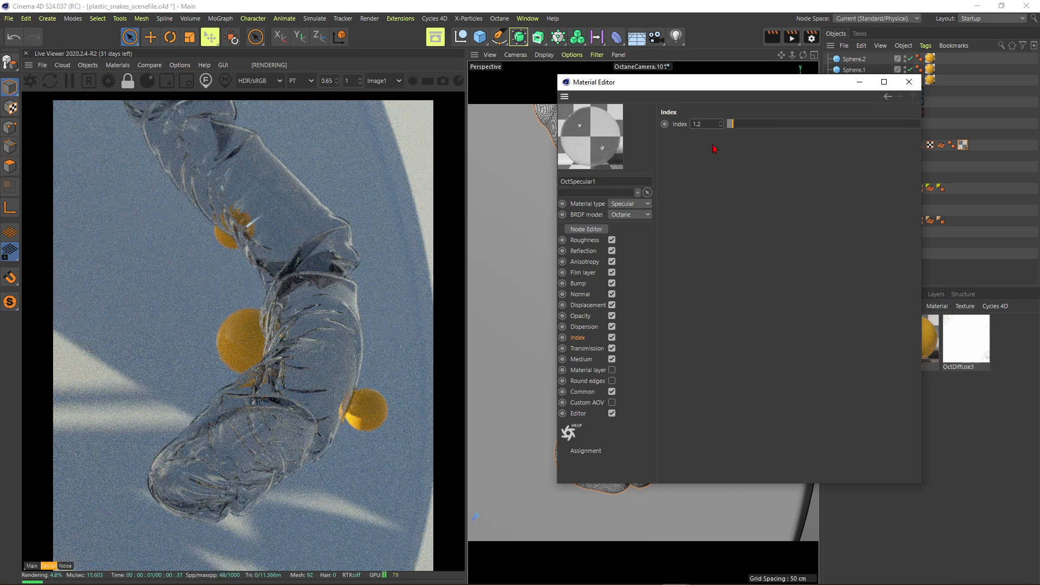
pyautogui.doubleClick(700, 123)
pyautogui.write('2')
pyautogui.press('Return')
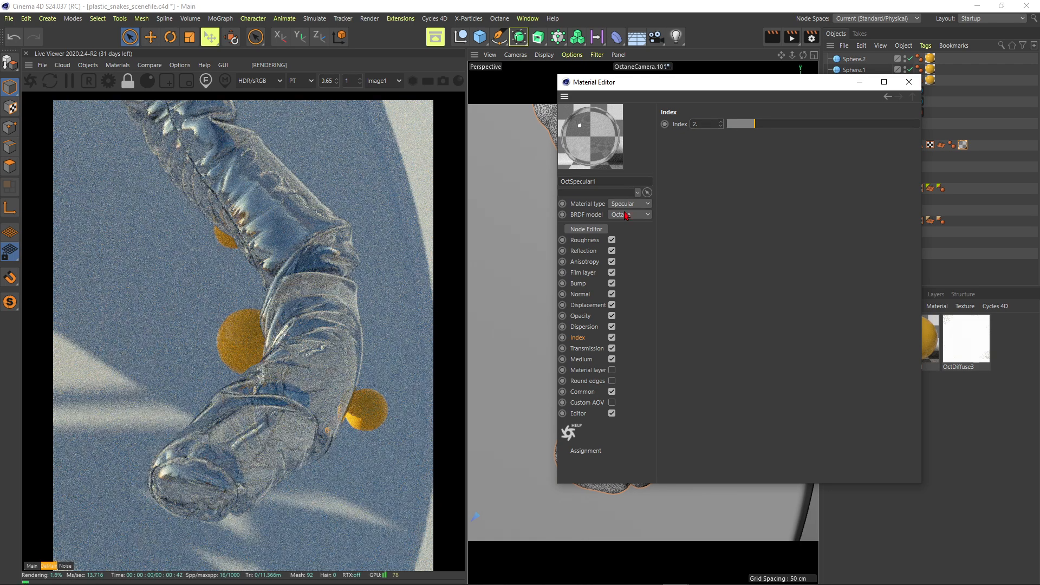
# Step: Show OctSpecular1's Common settings and store the current render buffer for an A/B comparison
pyautogui.click(583, 392)
pyautogui.click(180, 65)
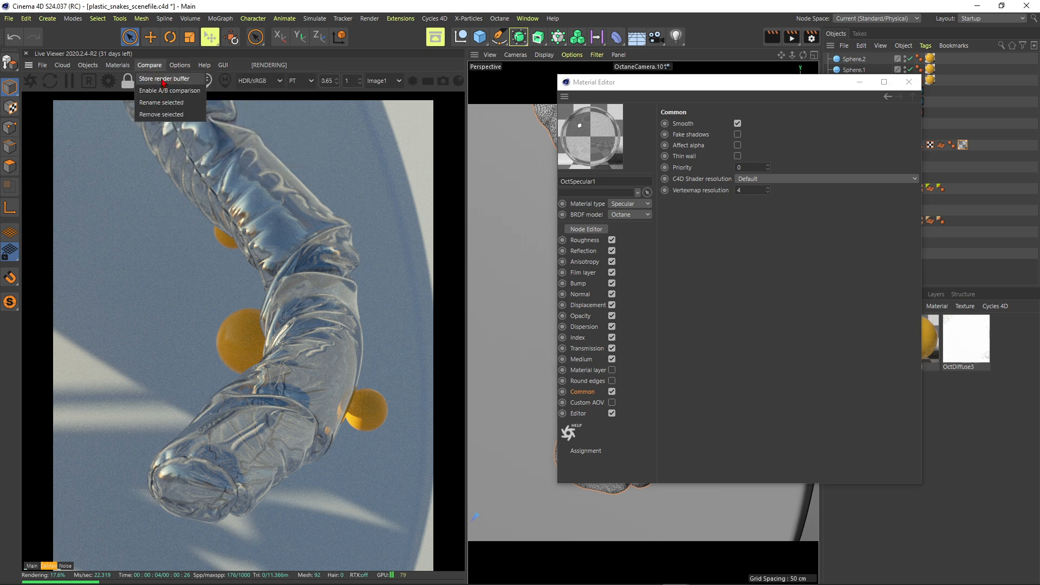
pyautogui.click(157, 78)
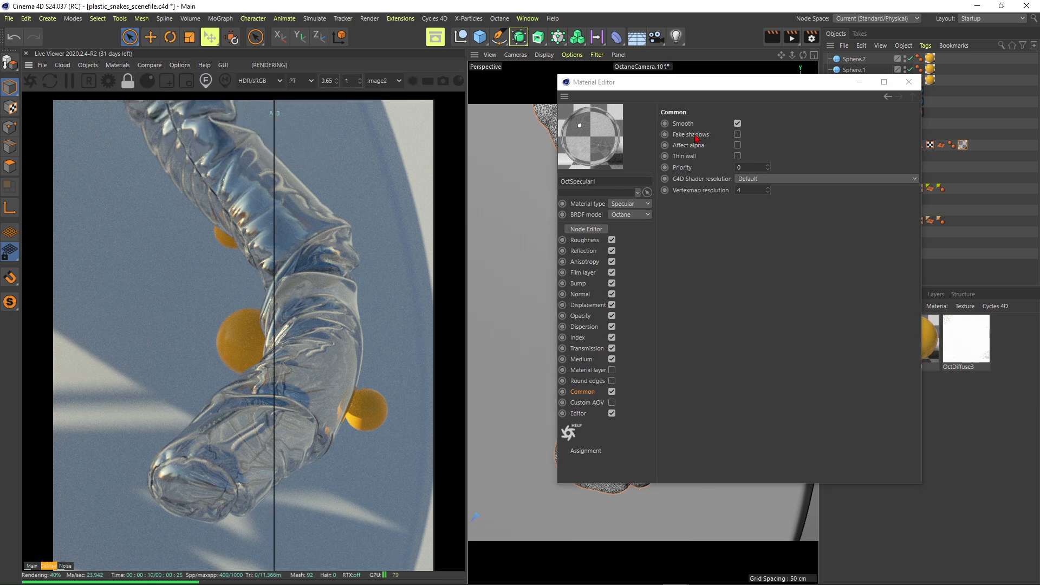
# Step: Enable Fake shadows on OctSpecular1, compare it with the stored render, and turn off the A/B comparison
pyautogui.click(738, 135)
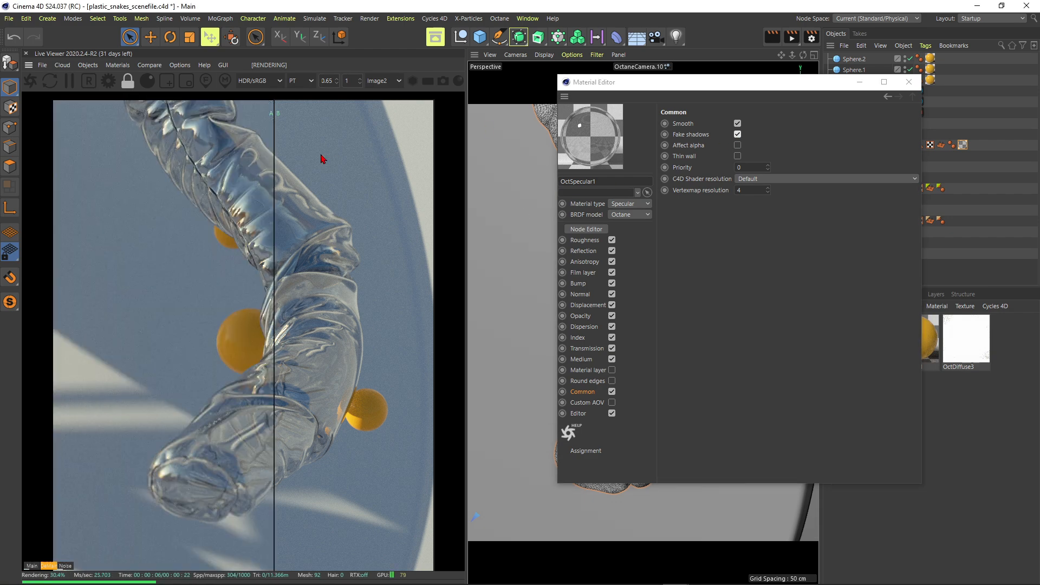
pyautogui.moveTo(276, 197); pyautogui.dragTo(268, 217)
pyautogui.click(170, 79)
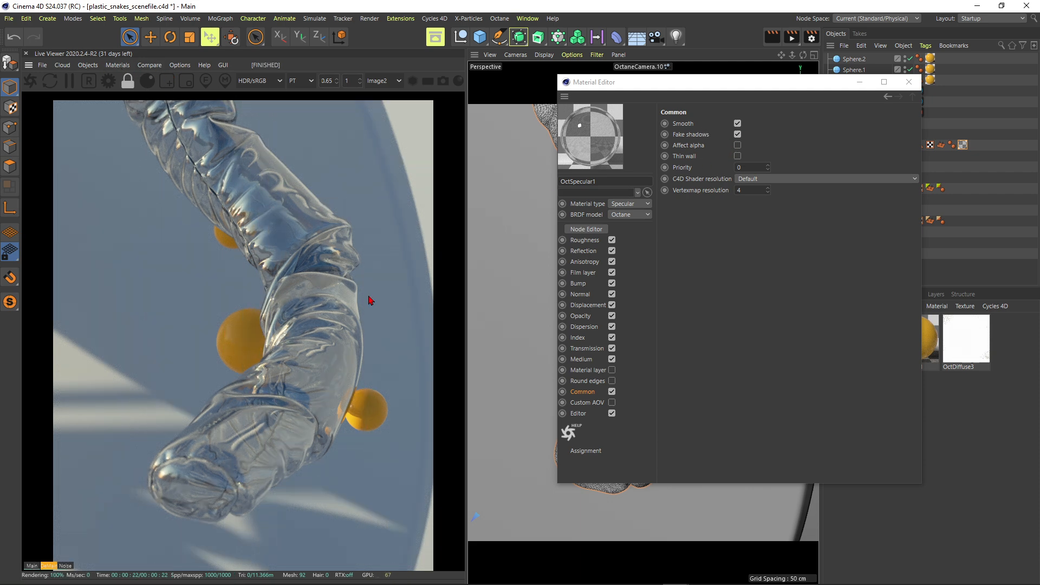
# Step: Open OctSpecular1 in the Octane Node Editor and add an image texture node loaded with simple_circles_blur20.png
pyautogui.click(584, 231)
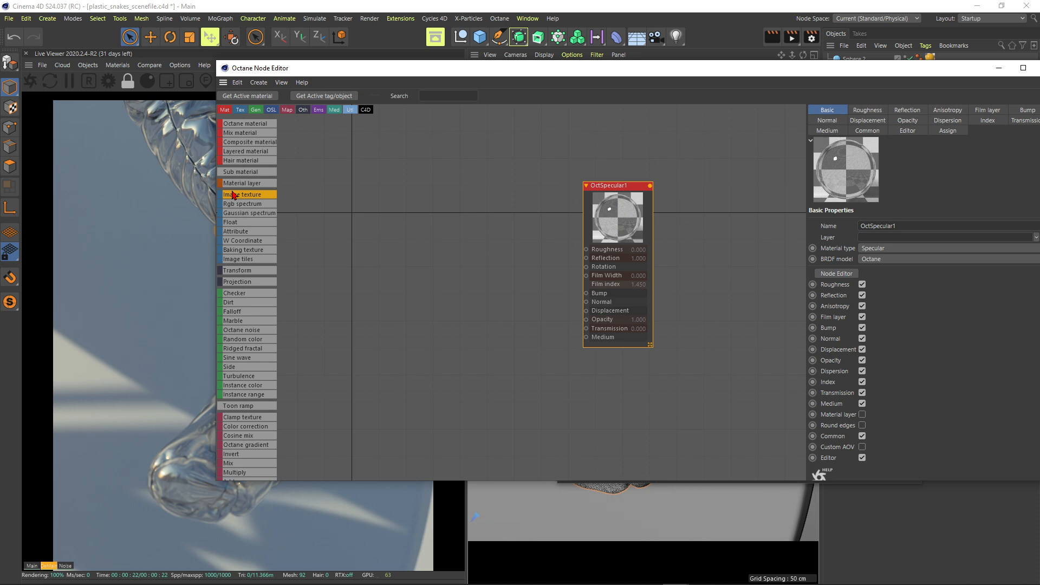
pyautogui.moveTo(233, 196); pyautogui.dragTo(379, 242)
pyautogui.moveTo(416, 272)
pyautogui.mouseDown()
pyautogui.moveTo(423, 258)
pyautogui.moveTo(414, 264)
pyautogui.mouseUp()
pyautogui.moveTo(432, 63); pyautogui.dragTo(460, 57)
pyautogui.moveTo(452, 253); pyautogui.dragTo(476, 268)
pyautogui.moveTo(653, 180); pyautogui.dragTo(642, 184)
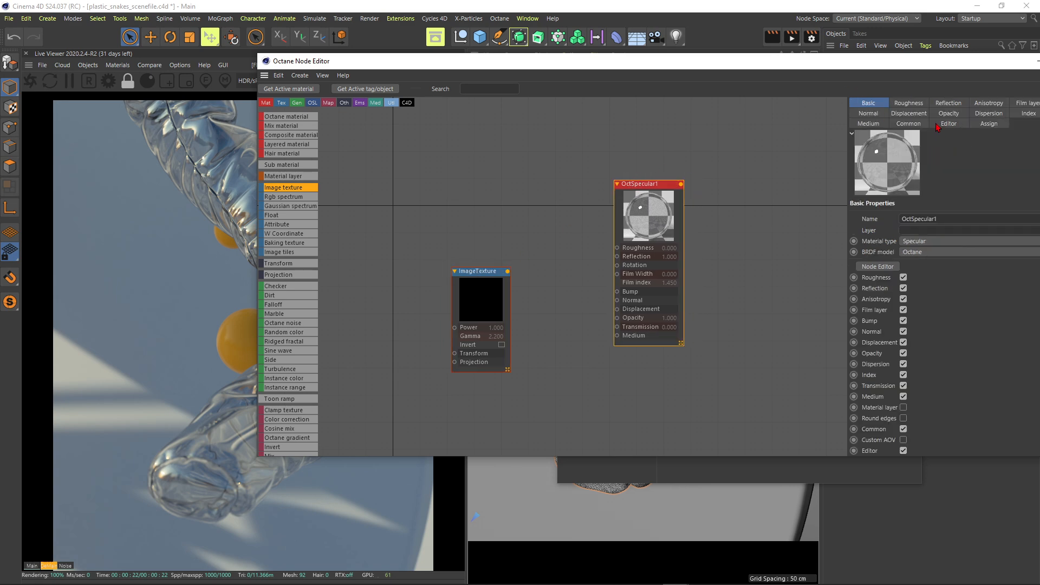
# Step: Add a texture displacement node to OctSpecular1's Displacement channel and connect the image texture to its Texture input
pyautogui.click(913, 114)
pyautogui.click(876, 216)
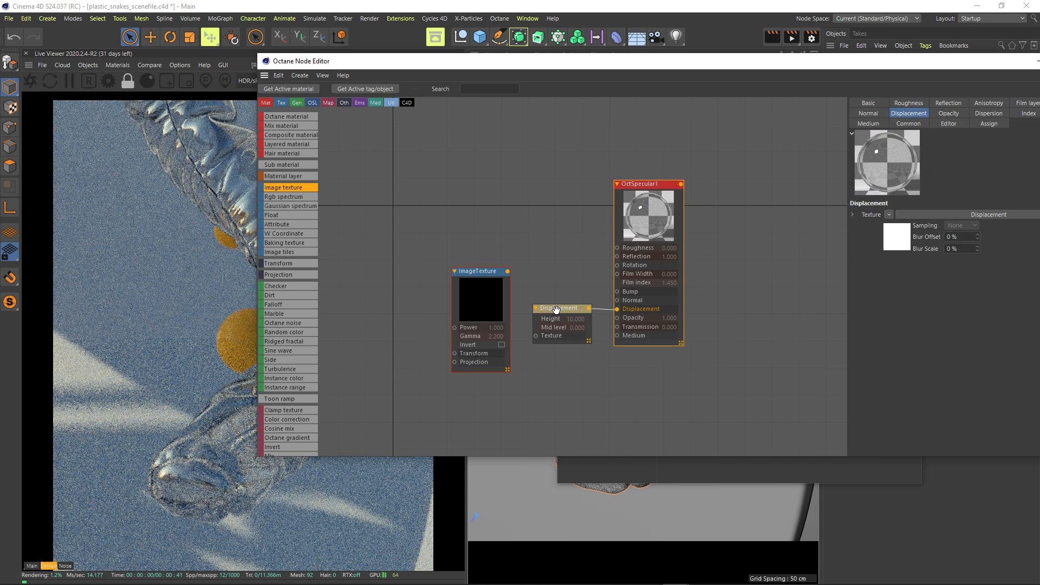
pyautogui.click(558, 310)
pyautogui.click(464, 291)
pyautogui.moveTo(464, 291); pyautogui.dragTo(449, 312)
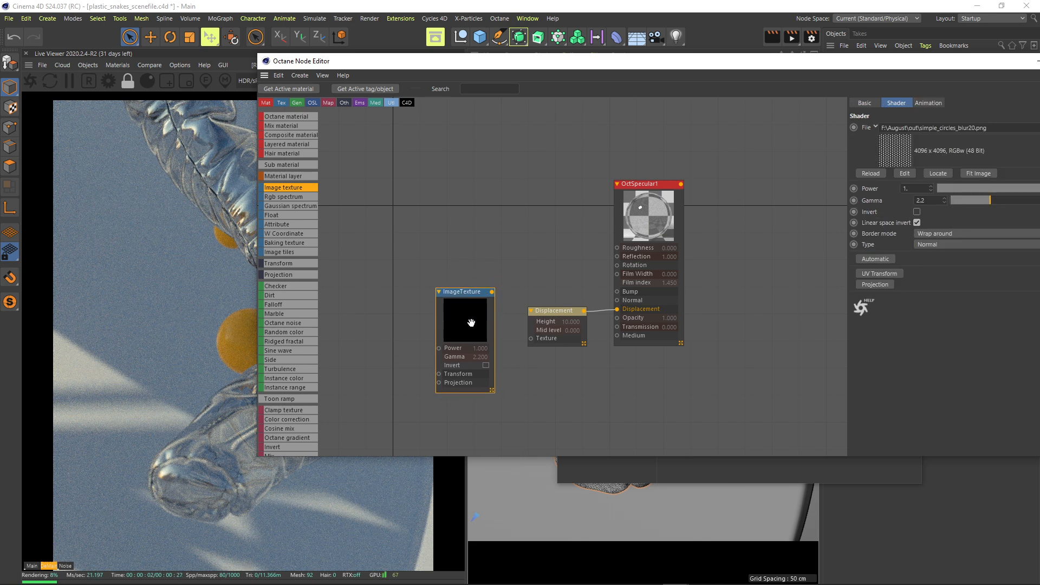
pyautogui.click(553, 311)
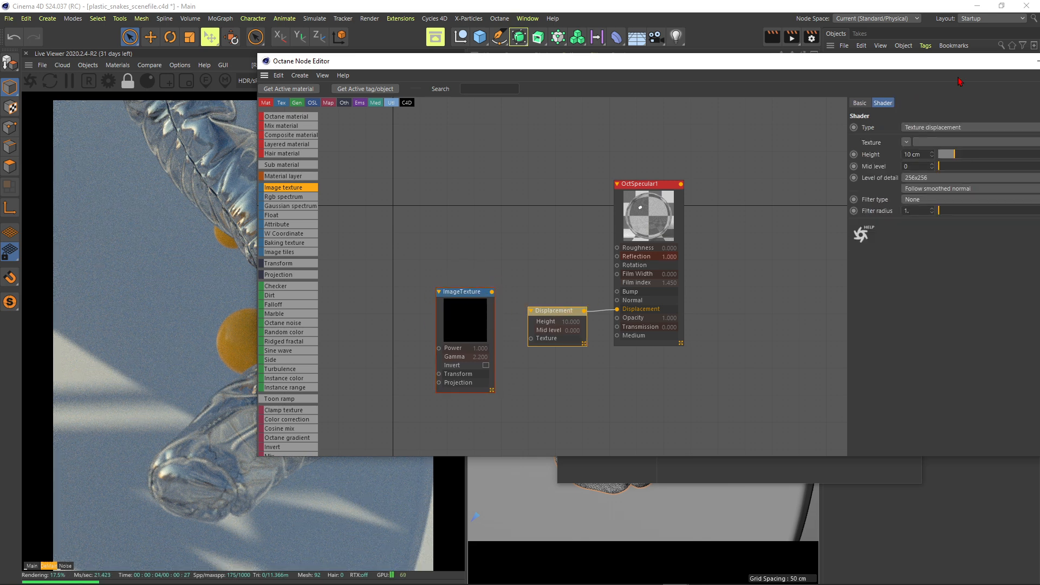
pyautogui.moveTo(844, 61); pyautogui.dragTo(744, 59)
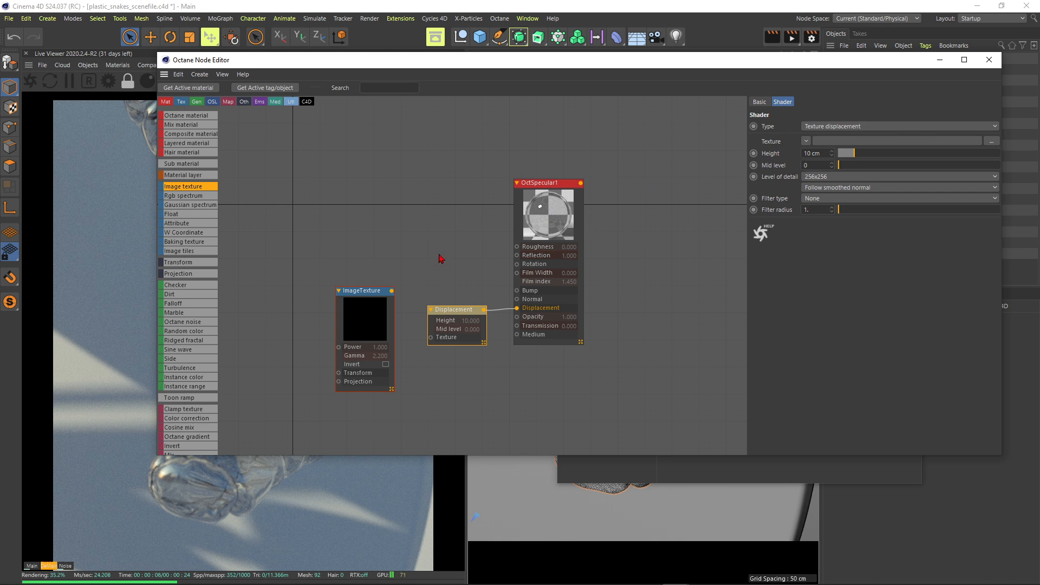
pyautogui.moveTo(392, 293); pyautogui.dragTo(431, 337)
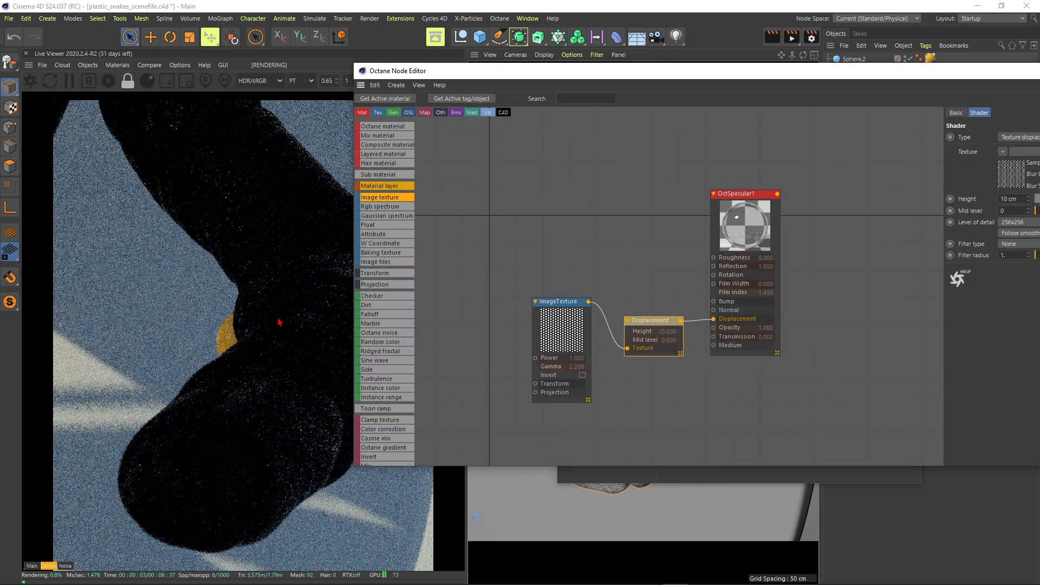
# Step: Set the displacement node's level of detail to 4096x4096
pyautogui.moveTo(611, 74); pyautogui.dragTo(573, 68)
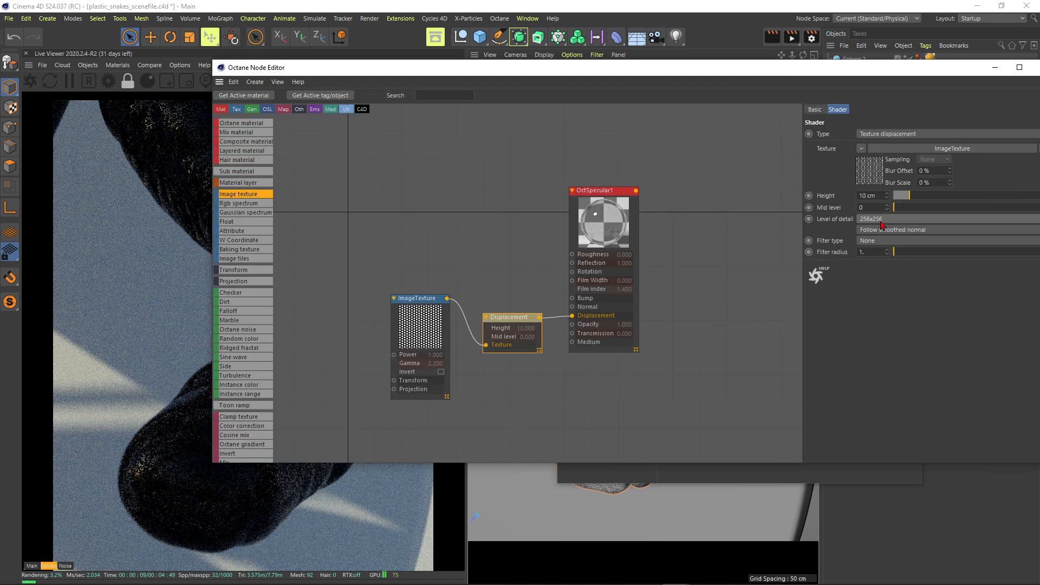
pyautogui.click(881, 222)
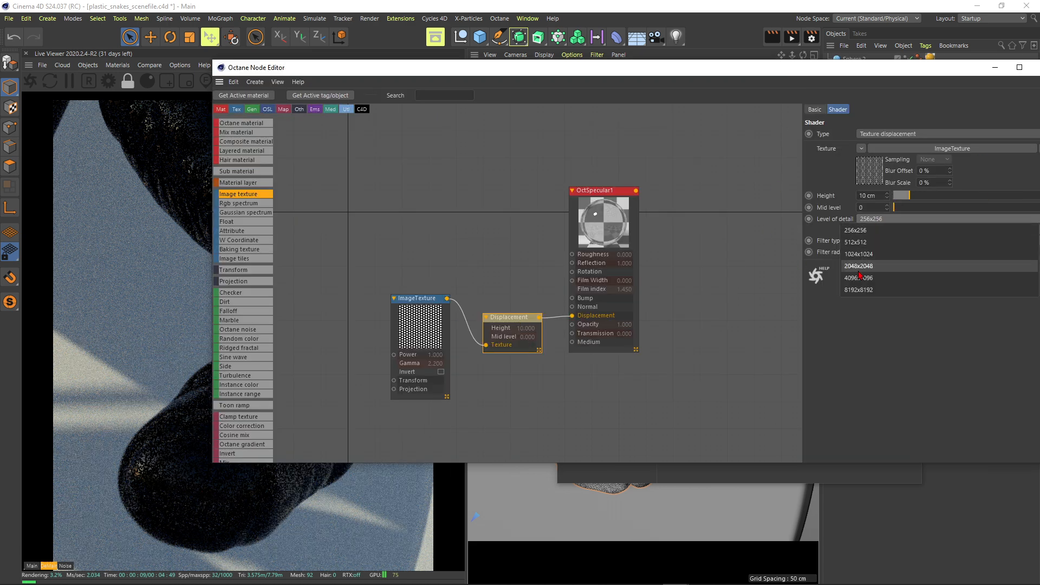
pyautogui.click(859, 278)
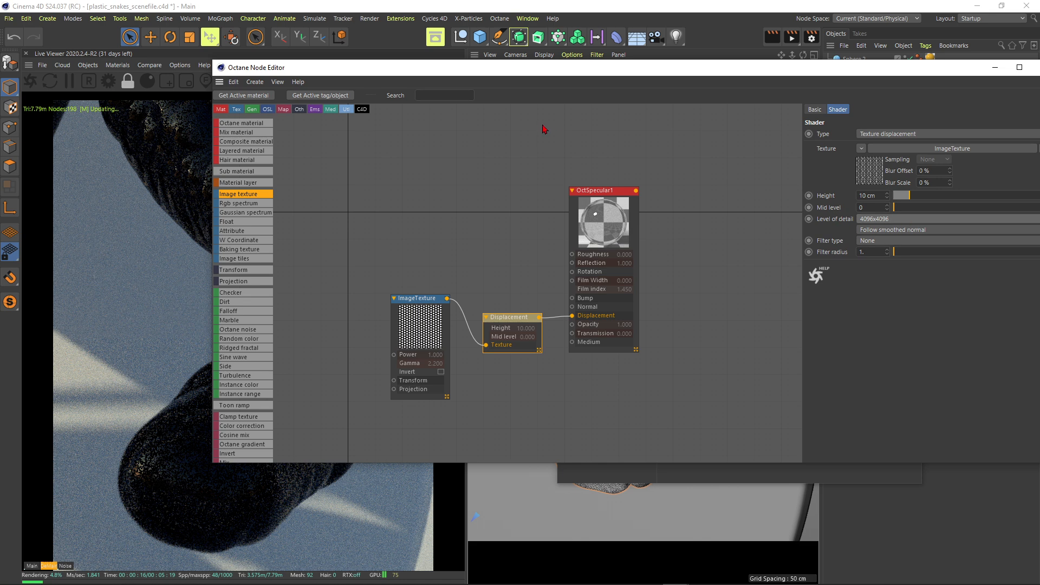
# Step: Add a UV Transform node to the image texture and set its locked-aspect scale to 100
pyautogui.moveTo(478, 70); pyautogui.dragTo(606, 73)
pyautogui.moveTo(546, 302); pyautogui.dragTo(547, 300)
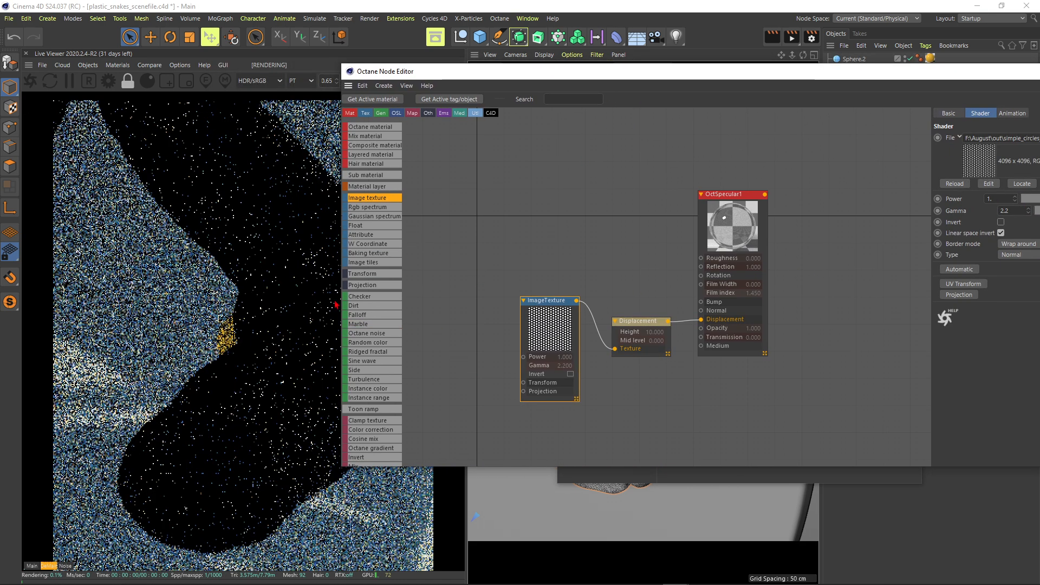
pyautogui.click(964, 285)
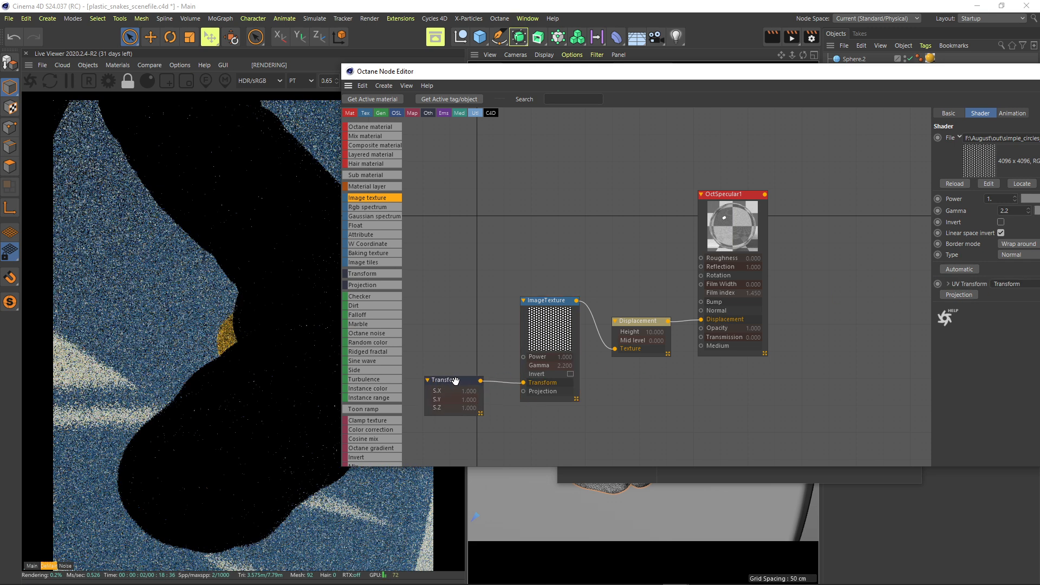
pyautogui.moveTo(464, 383); pyautogui.dragTo(451, 383)
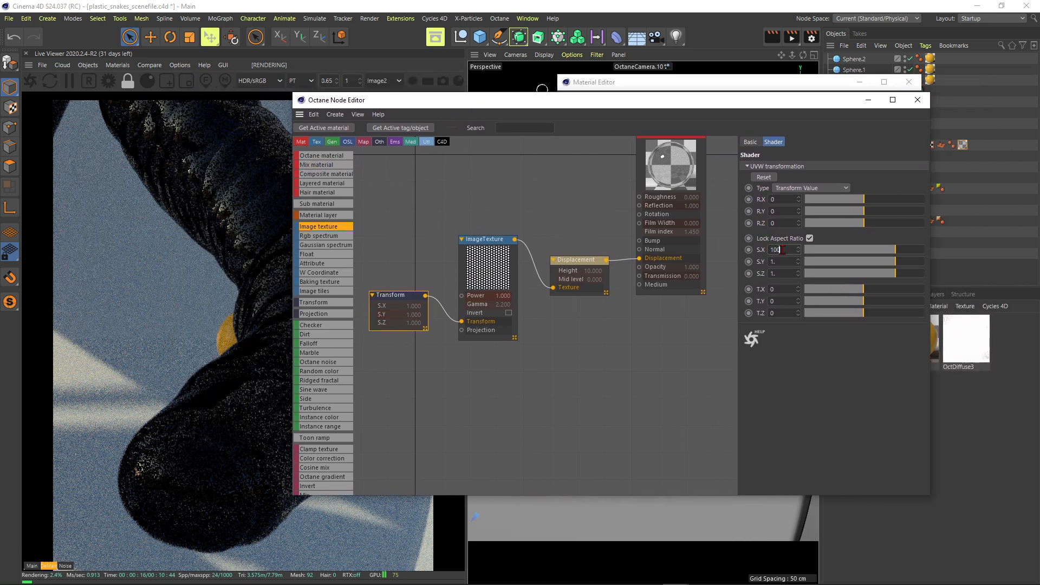
pyautogui.press('Return')
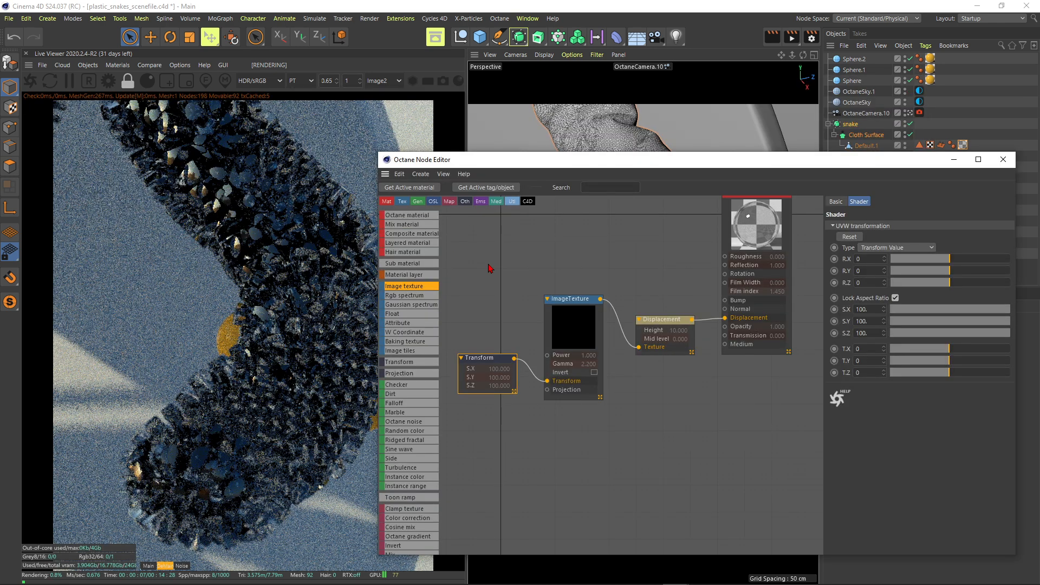
# Step: Set the displacement node's height to 1.5 cm
pyautogui.click(663, 321)
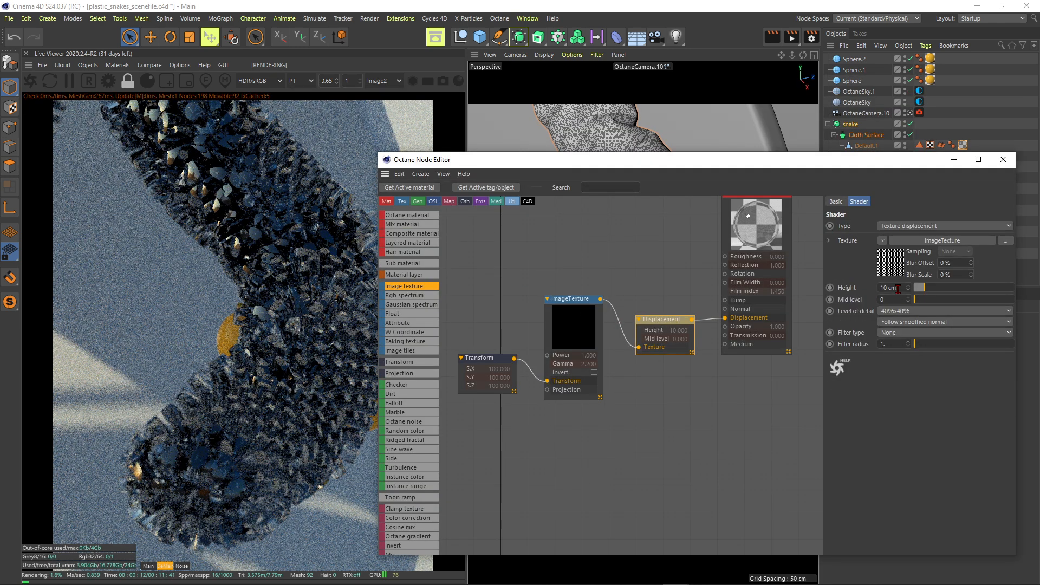
pyautogui.doubleClick(901, 287)
pyautogui.write('1.5')
pyautogui.press('Return')
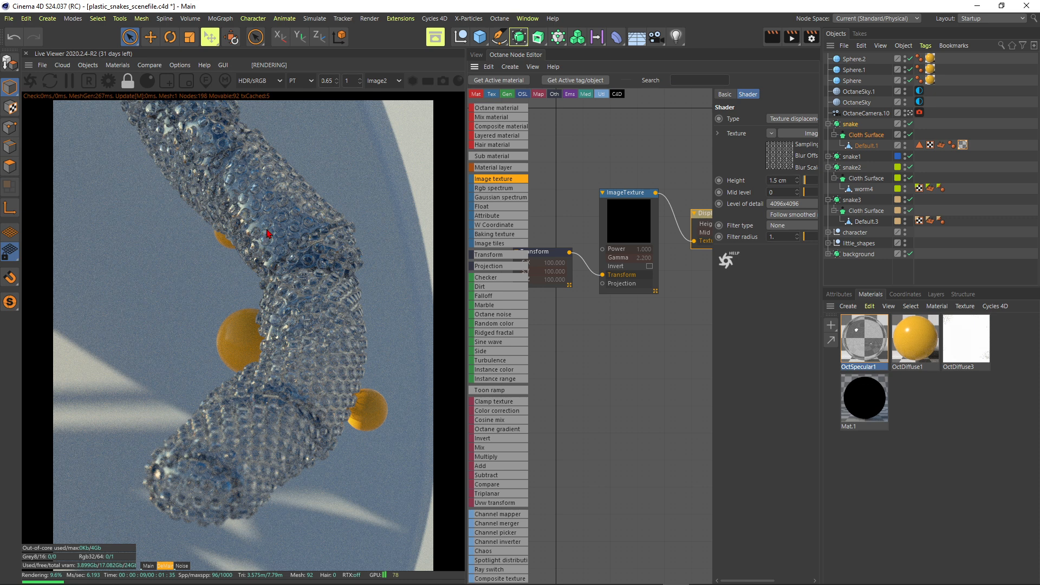
# Step: Rotate OctaneSky.1's environment by raising RotX to about 0.593
pyautogui.click(479, 60)
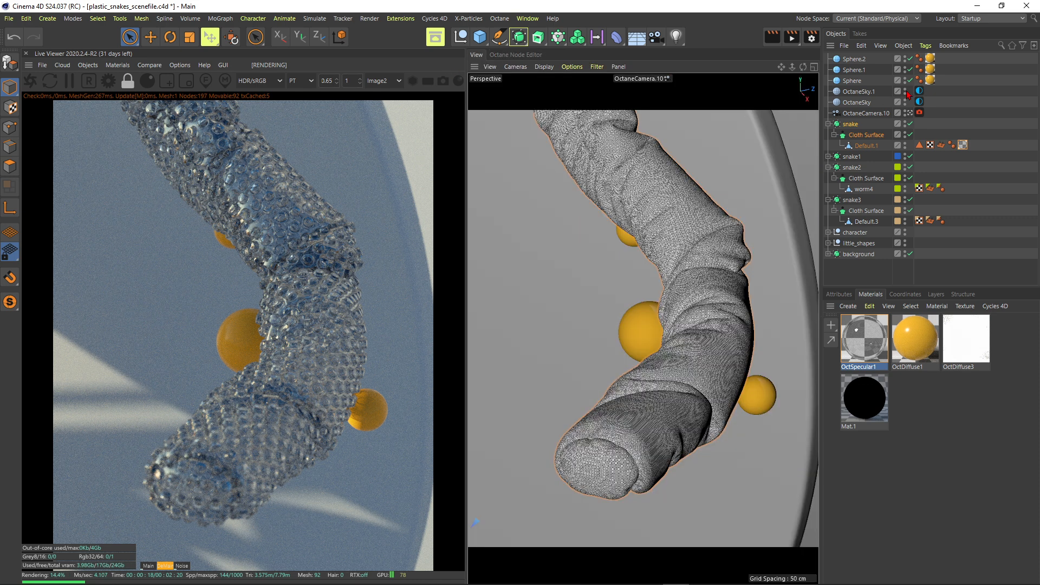
pyautogui.click(839, 296)
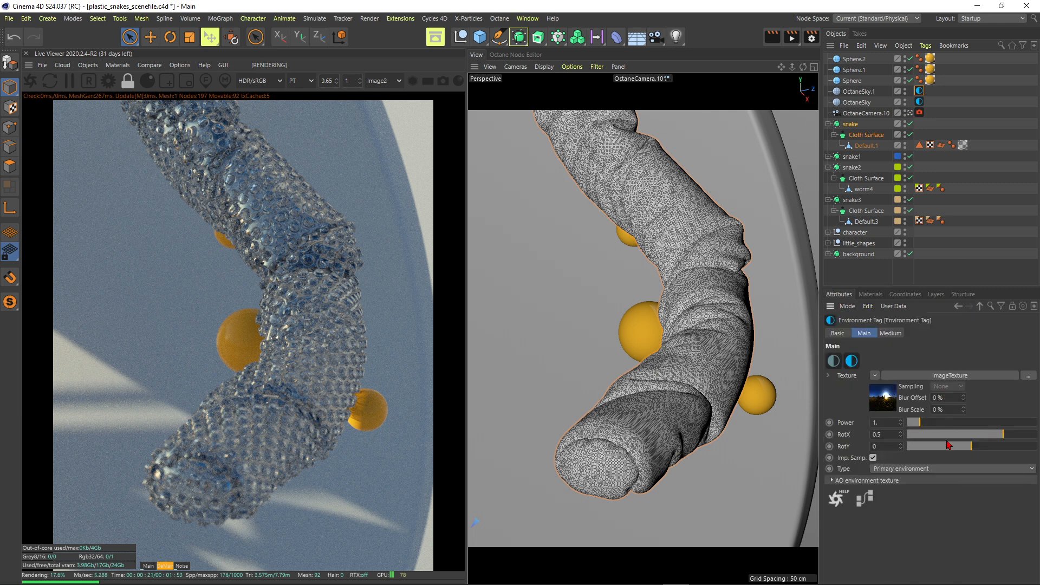
pyautogui.moveTo(931, 441); pyautogui.dragTo(1017, 427)
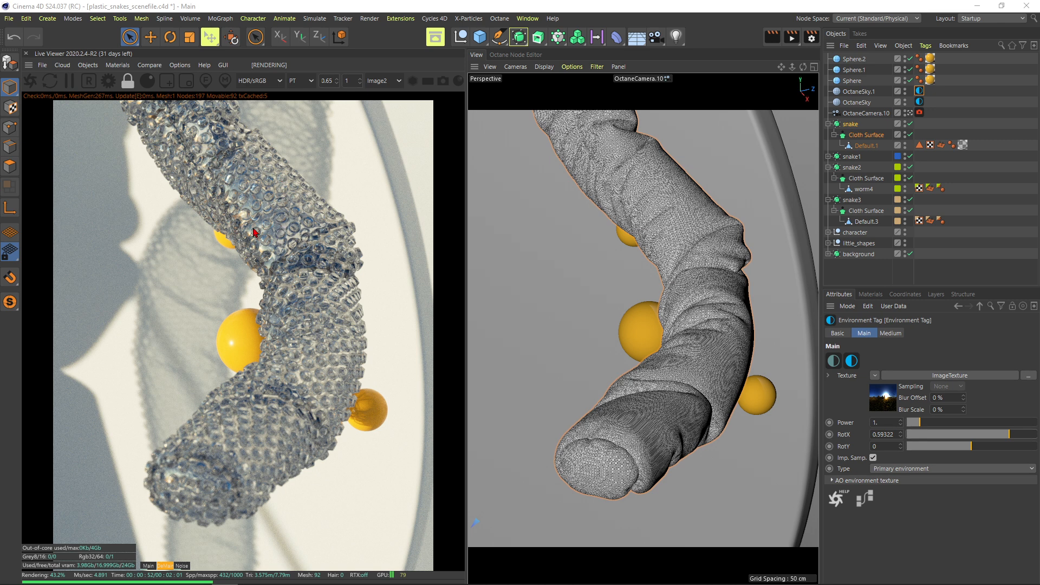
# Step: Duplicate the Octane camera, look through the copy, and frame a close view of the crossing snakes
pyautogui.moveTo(865, 113); pyautogui.dragTo(872, 121)
pyautogui.click(910, 123)
pyautogui.keyDown('alt'); pyautogui.moveTo(632, 367); pyautogui.dragTo(596, 330); pyautogui.keyUp('alt')
pyautogui.keyDown('alt'); pyautogui.moveTo(706, 325); pyautogui.dragTo(739, 302, button='right'); pyautogui.keyUp('alt')
pyautogui.keyDown('alt'); pyautogui.moveTo(740, 301); pyautogui.dragTo(645, 359, button='middle'); pyautogui.keyUp('alt')
pyautogui.moveTo(645, 359)
pyautogui.keyDown('alt'); pyautogui.mouseDown()
pyautogui.moveTo(636, 373)
pyautogui.moveTo(650, 364)
pyautogui.mouseUp(); pyautogui.keyUp('alt')
pyautogui.keyDown('alt'); pyautogui.moveTo(619, 280); pyautogui.dragTo(697, 255, button='middle'); pyautogui.keyUp('alt')
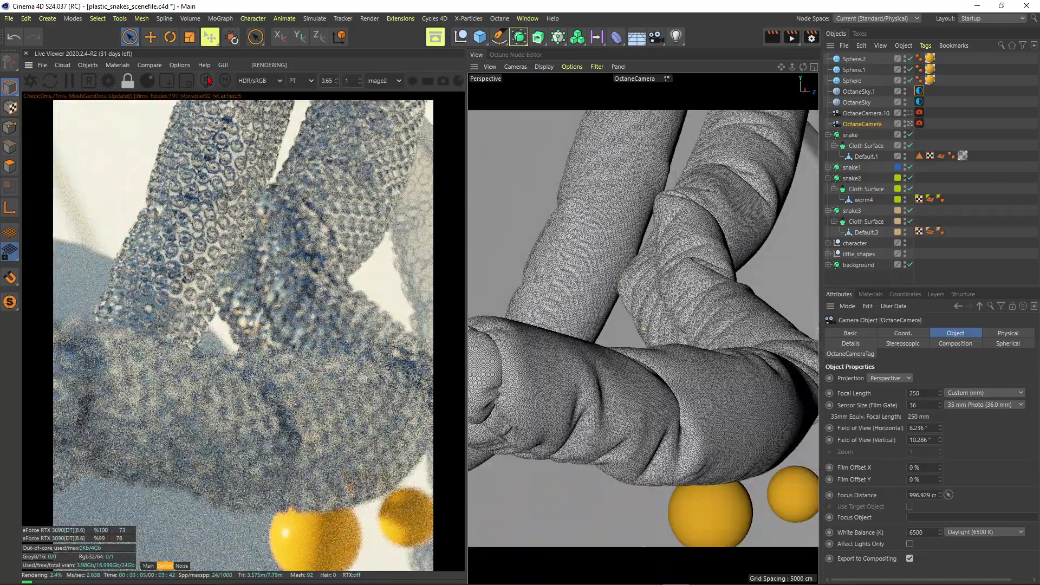
# Step: Focus the new camera on the folded snake section at the crossing with a 6 cm aperture, and save the scene
pyautogui.click(277, 290)
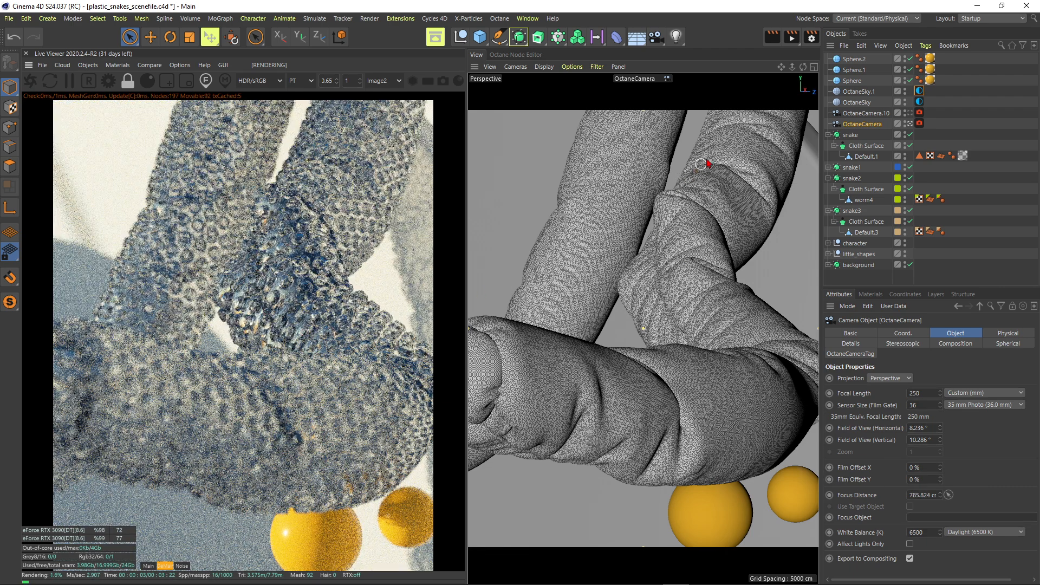
pyautogui.click(920, 124)
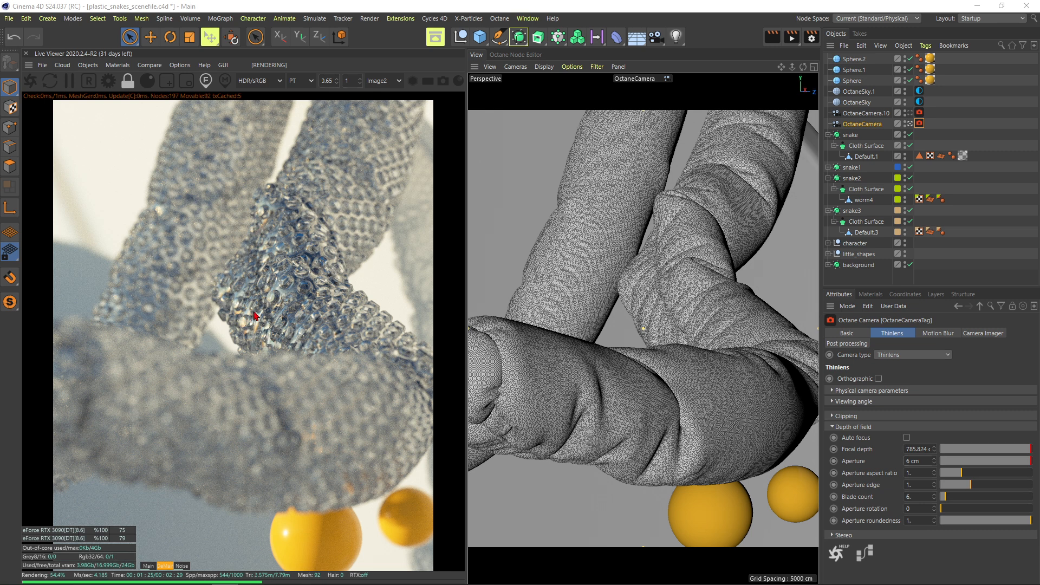
pyautogui.hotkey('ctrl', 's')
# Step: Orbit OctaneCamera to a new angle on the crossing snakes
pyautogui.click(626, 307)
pyautogui.click(863, 124)
pyautogui.keyDown('alt'); pyautogui.moveTo(702, 253); pyautogui.dragTo(684, 344); pyautogui.keyUp('alt')
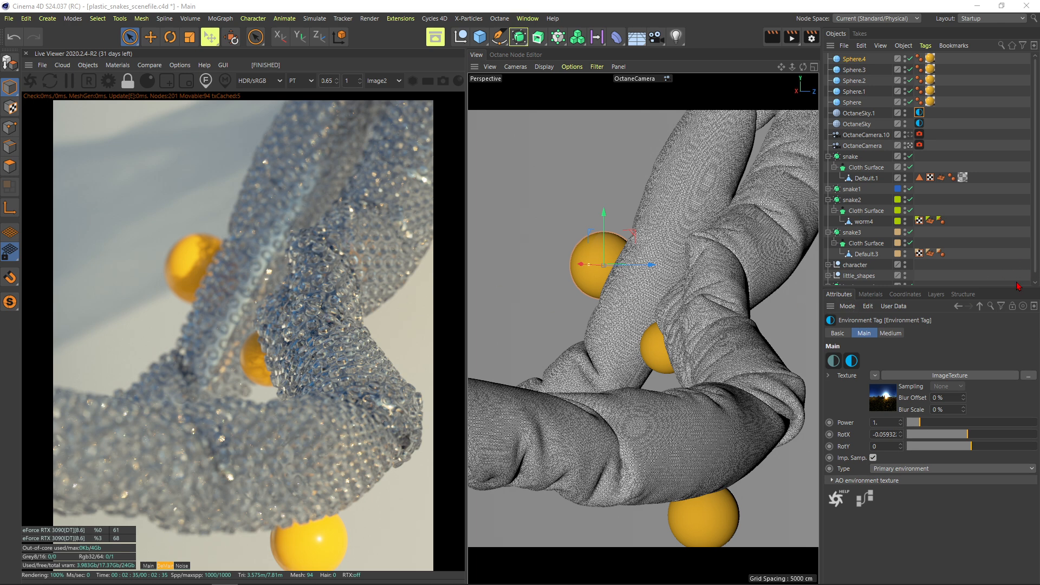
# Step: Reopen OctSpecular1's node graph and set the image texture's Transform scale to 200
pyautogui.click(870, 294)
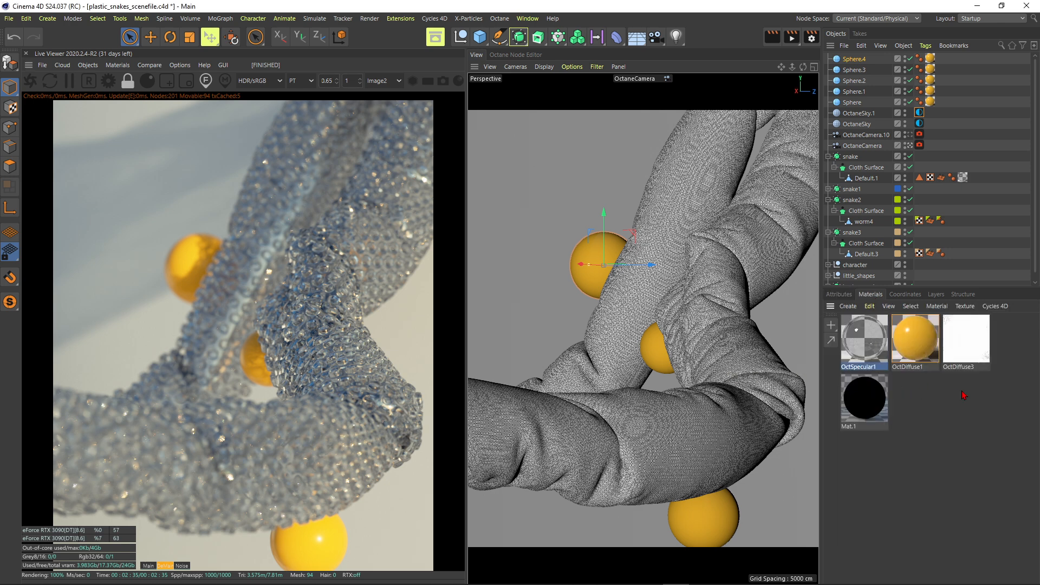
pyautogui.doubleClick(862, 342)
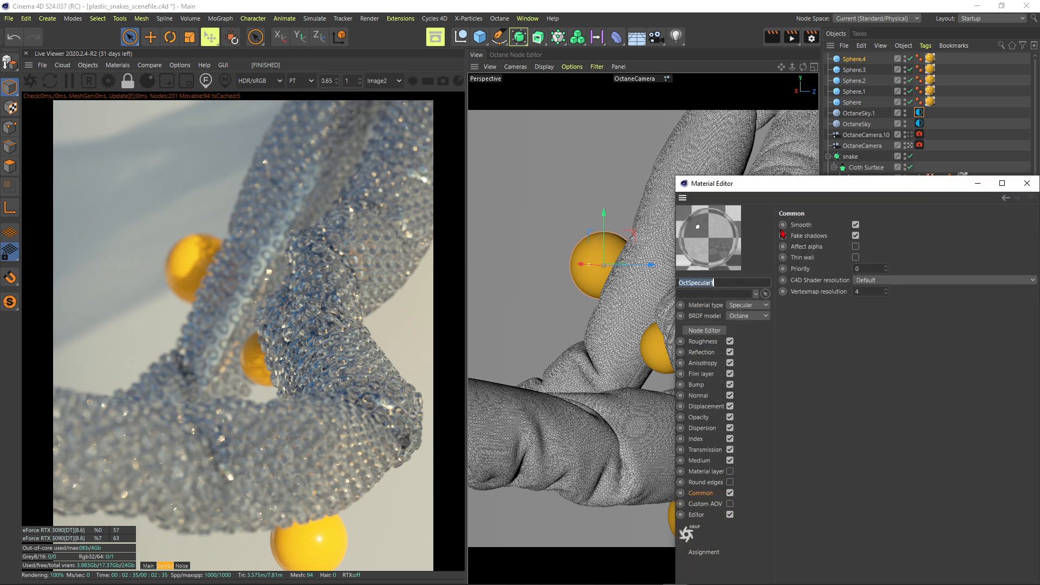
pyautogui.click(705, 330)
pyautogui.moveTo(735, 187); pyautogui.dragTo(735, 148)
pyautogui.click(1028, 144)
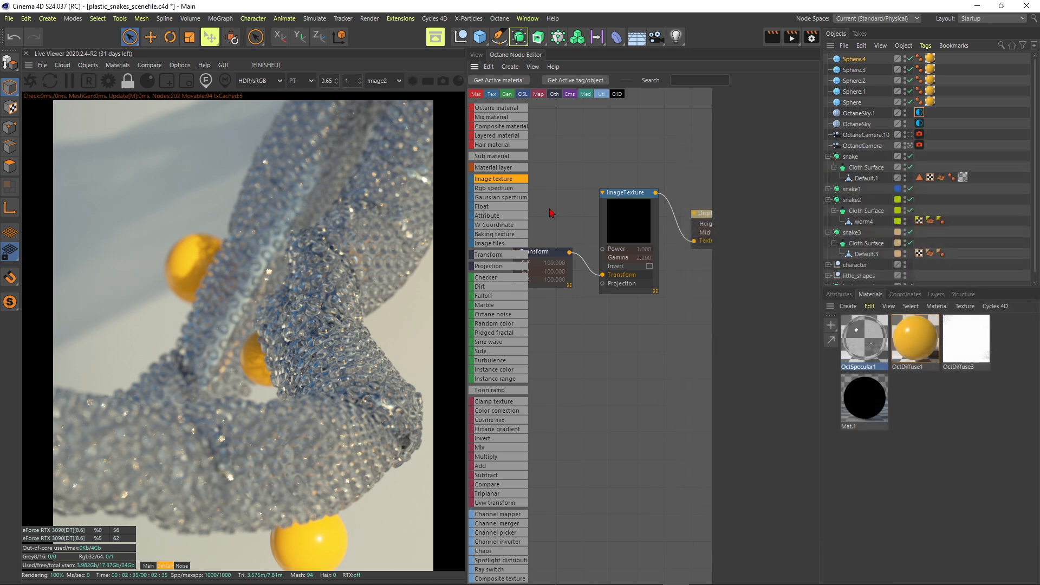
pyautogui.moveTo(552, 208); pyautogui.dragTo(603, 199, button='middle')
pyautogui.click(593, 247)
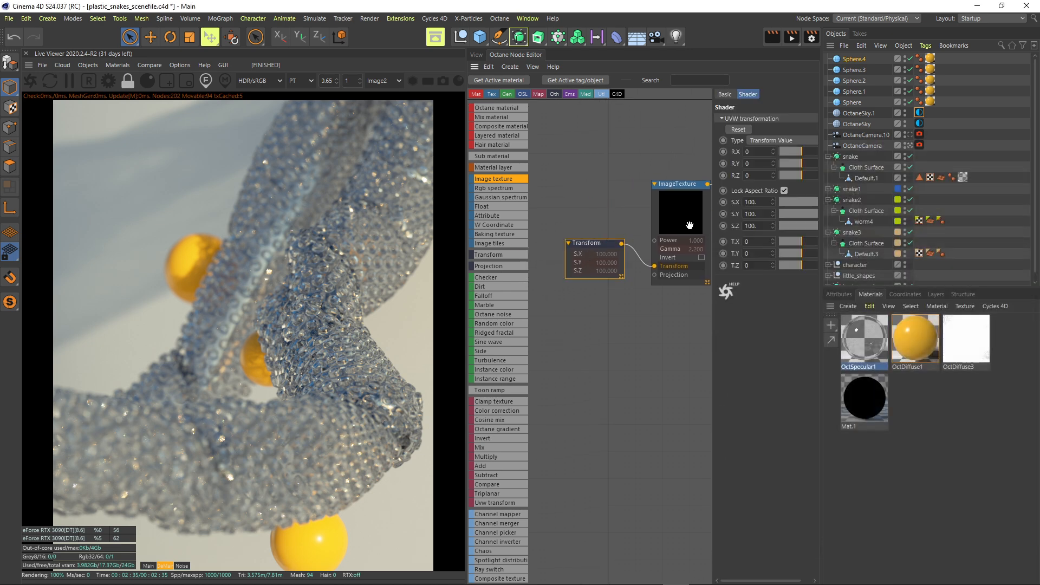
pyautogui.write('200')
pyautogui.press('Return')
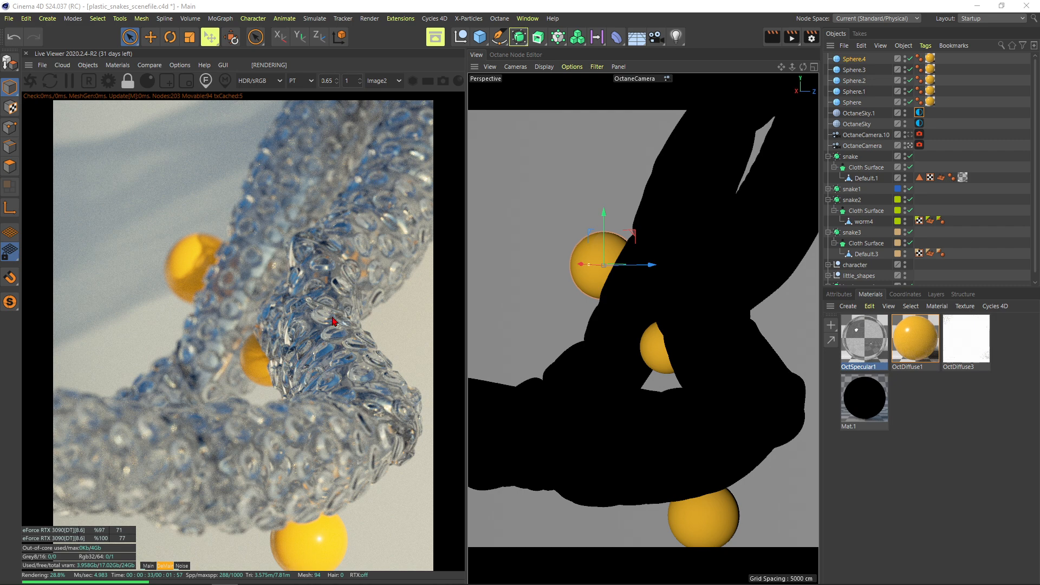
# Step: Set the height of OctSpecular1's displacement node to 0.75 cm
pyautogui.doubleClick(879, 349)
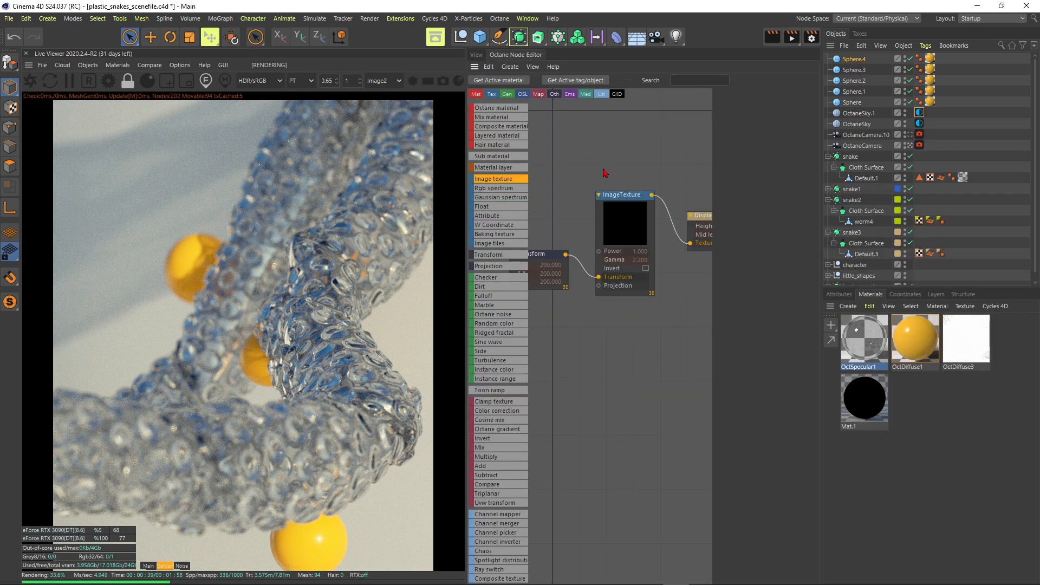
pyautogui.scroll(-2, 601, 170)
pyautogui.click(669, 217)
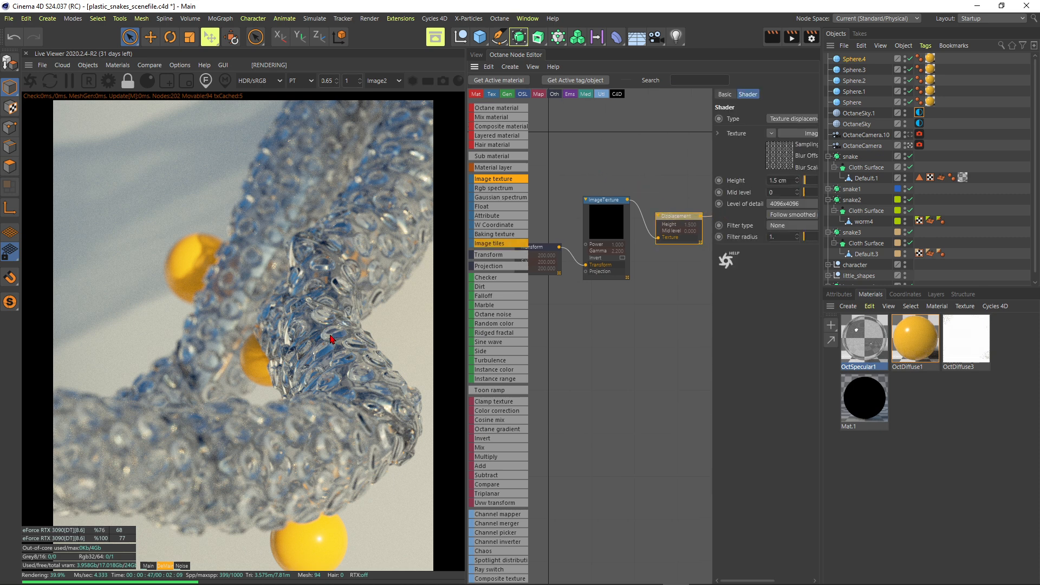
pyautogui.doubleClick(788, 180)
pyautogui.write('0')
pyautogui.press('BackSpace')
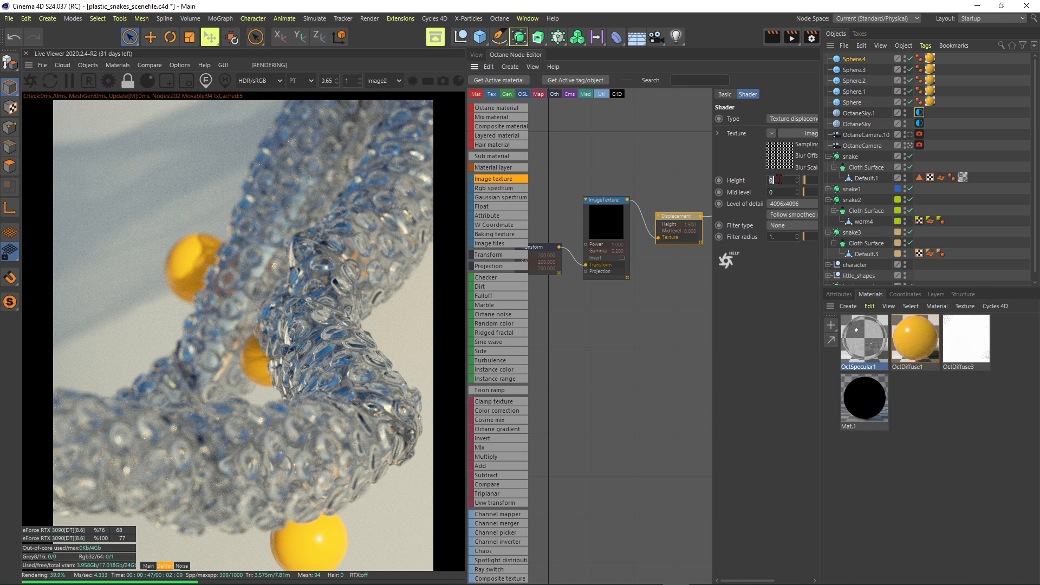
pyautogui.write(',75')
pyautogui.press('Return')
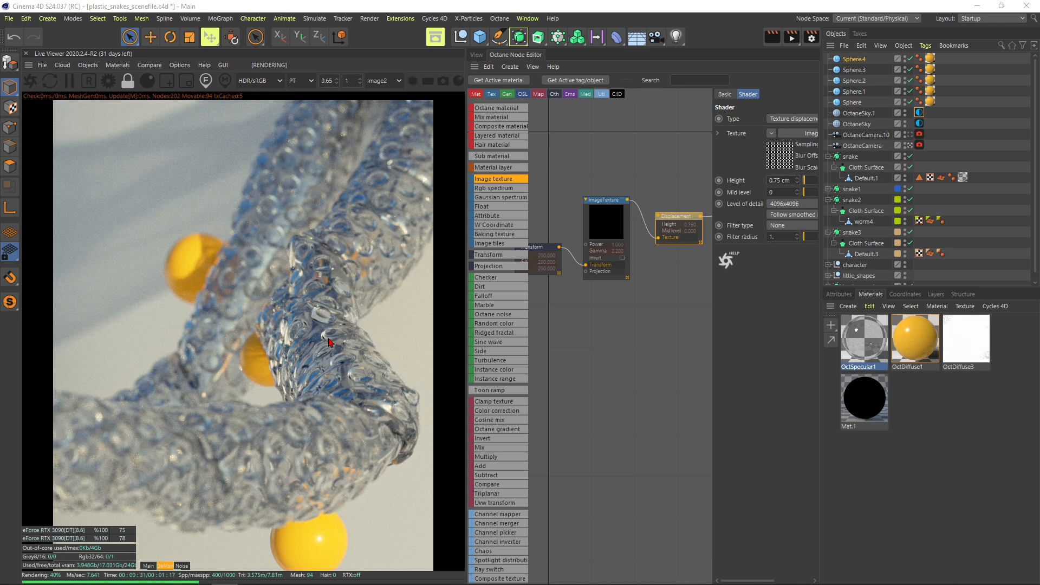
# Step: Set the image texture's Transform scale to 70, and show the sky's Environment Tag attributes
pyautogui.click(537, 247)
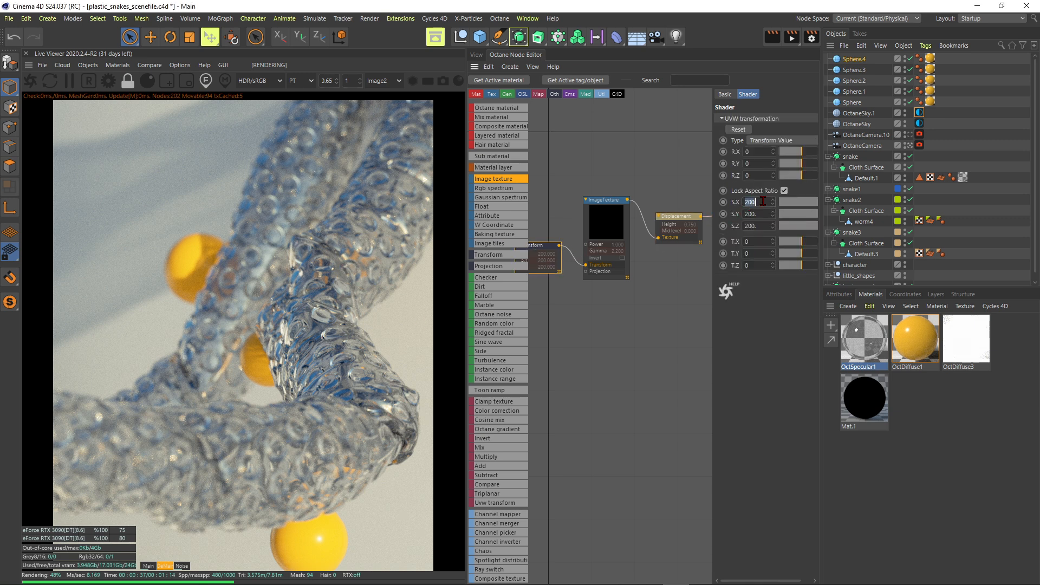
pyautogui.press('Return')
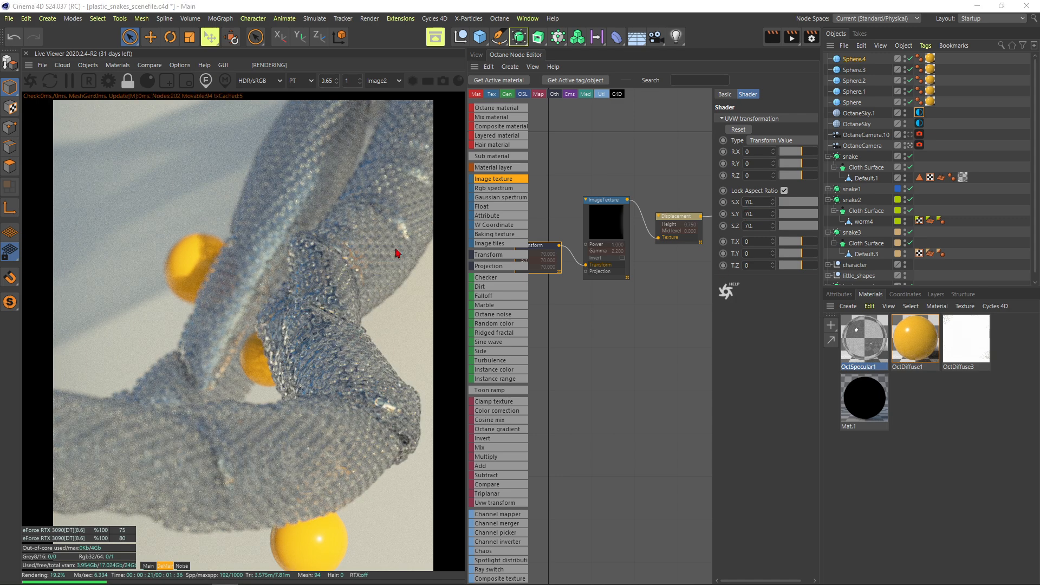
pyautogui.click(844, 296)
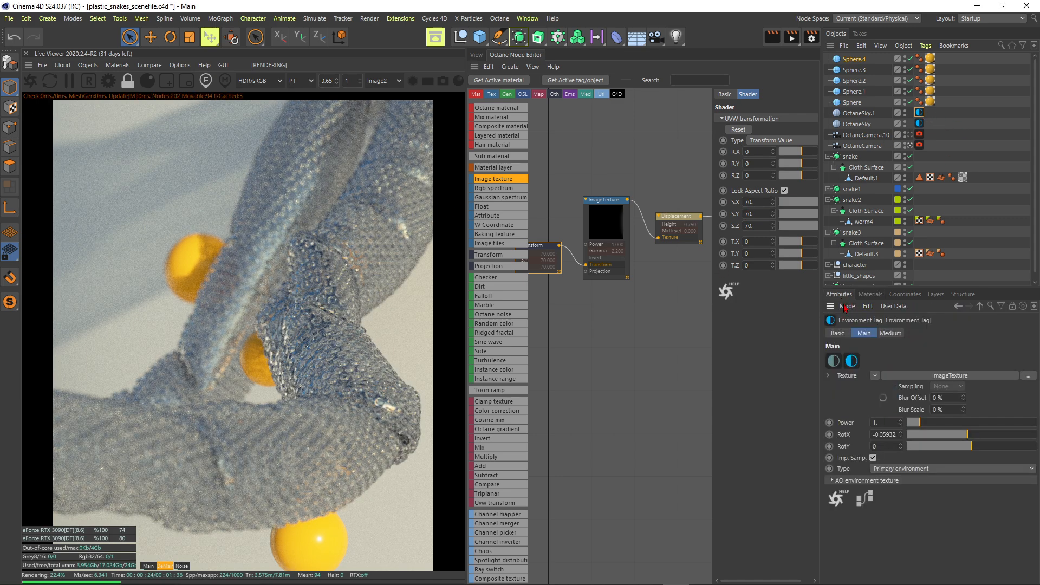
# Step: Rotate the sky's environment texture, trying several angles and settling on a RotX of about 0.449
pyautogui.click(952, 437)
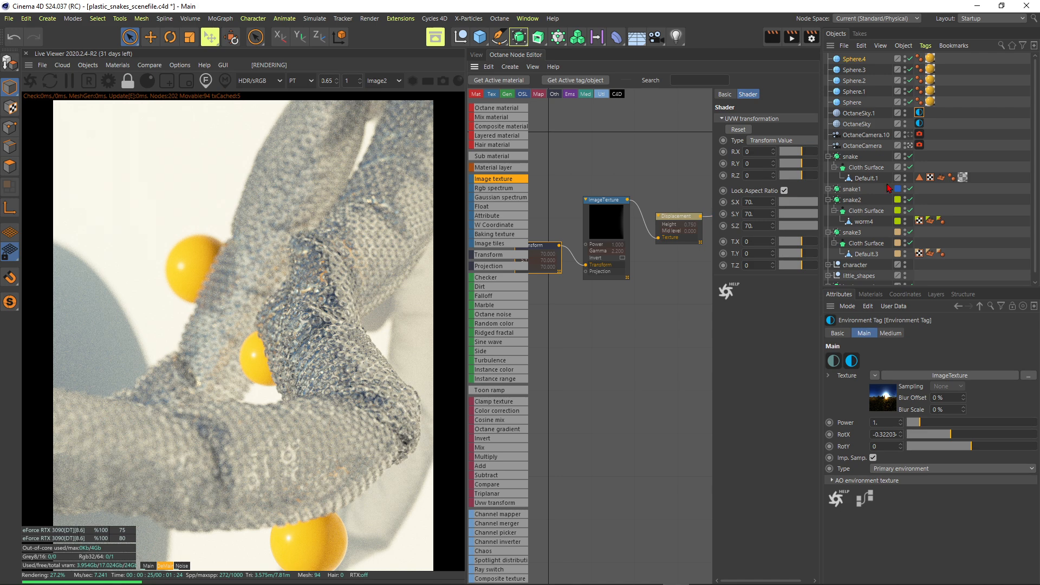
pyautogui.click(993, 435)
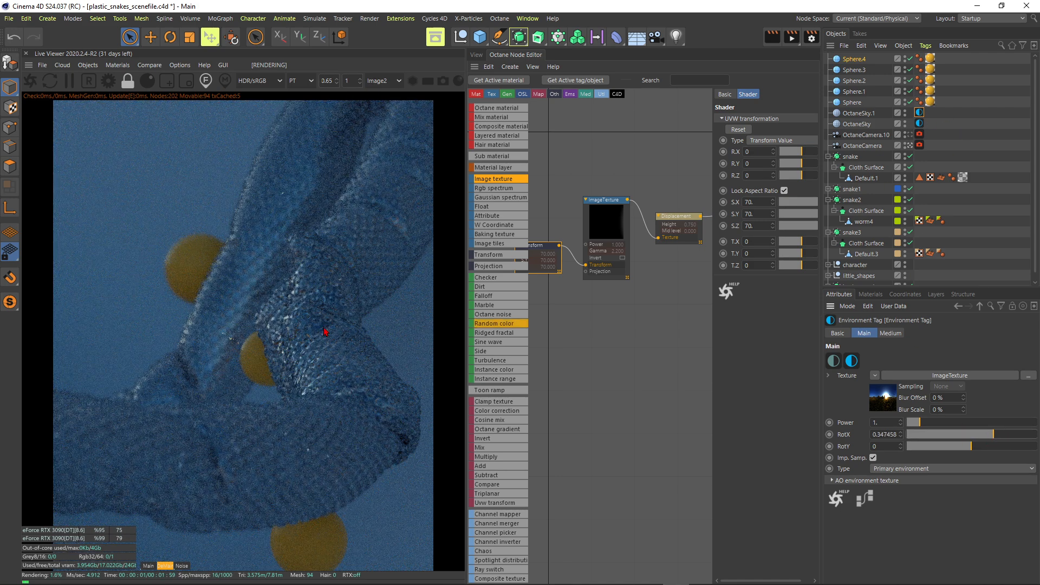
pyautogui.moveTo(993, 435); pyautogui.dragTo(1008, 434)
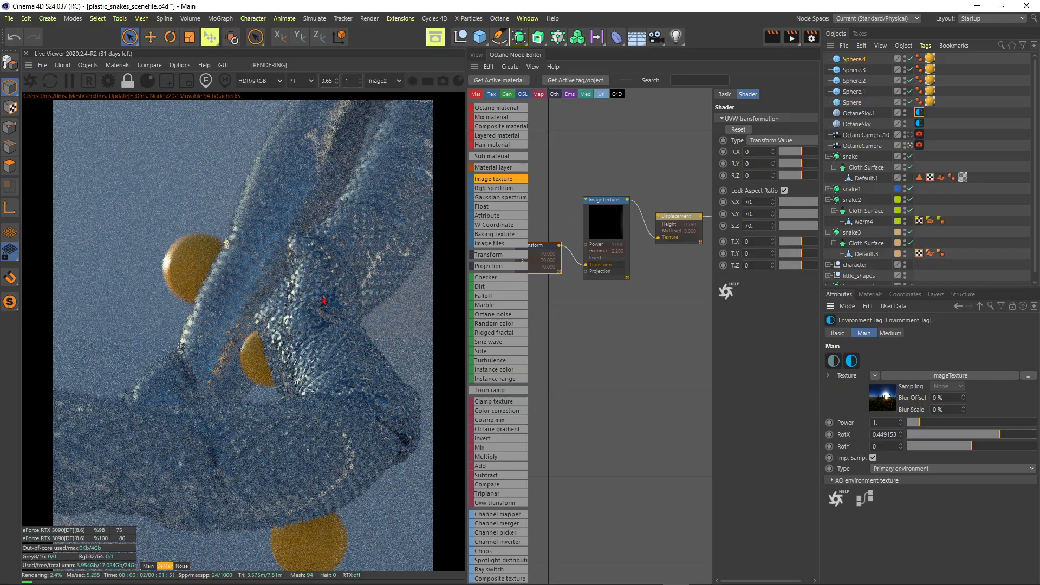
pyautogui.moveTo(999, 437); pyautogui.dragTo(1000, 437)
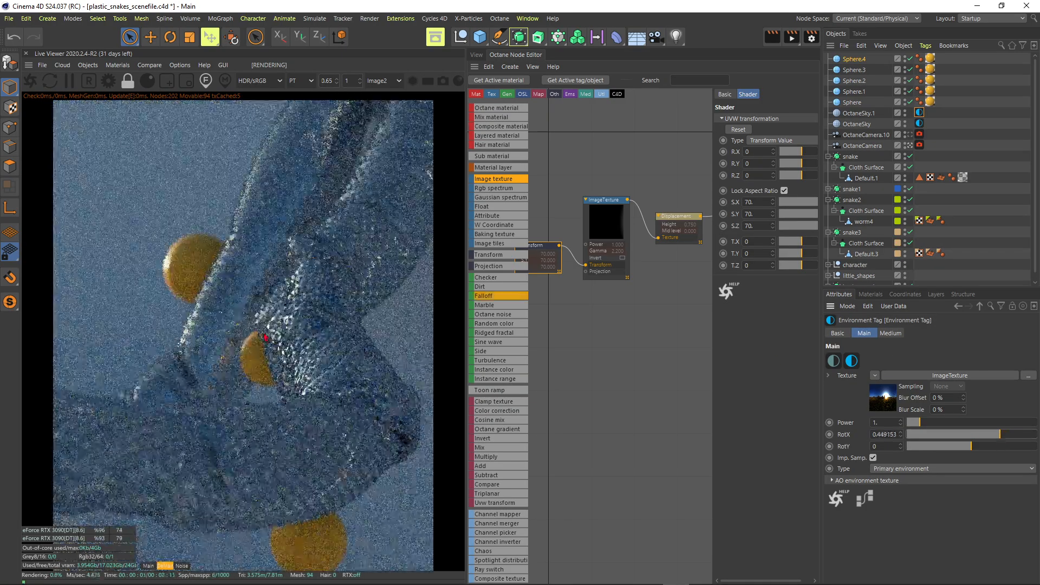
# Step: Show OctSpecular1's Index settings and store the current render buffer for A/B comparison
pyautogui.click(621, 169)
pyautogui.moveTo(684, 183); pyautogui.dragTo(592, 205, button='middle')
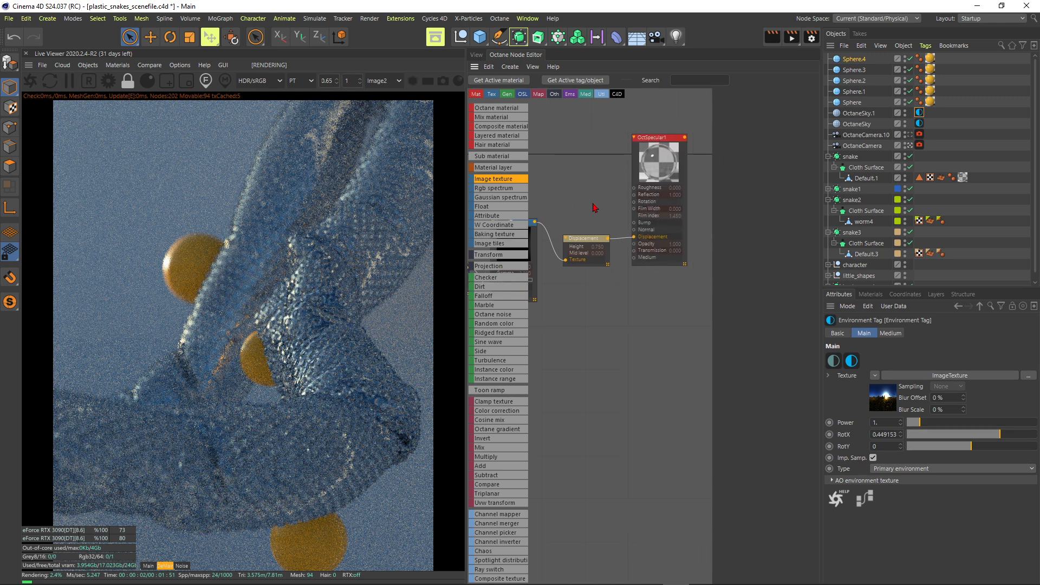
pyautogui.click(654, 154)
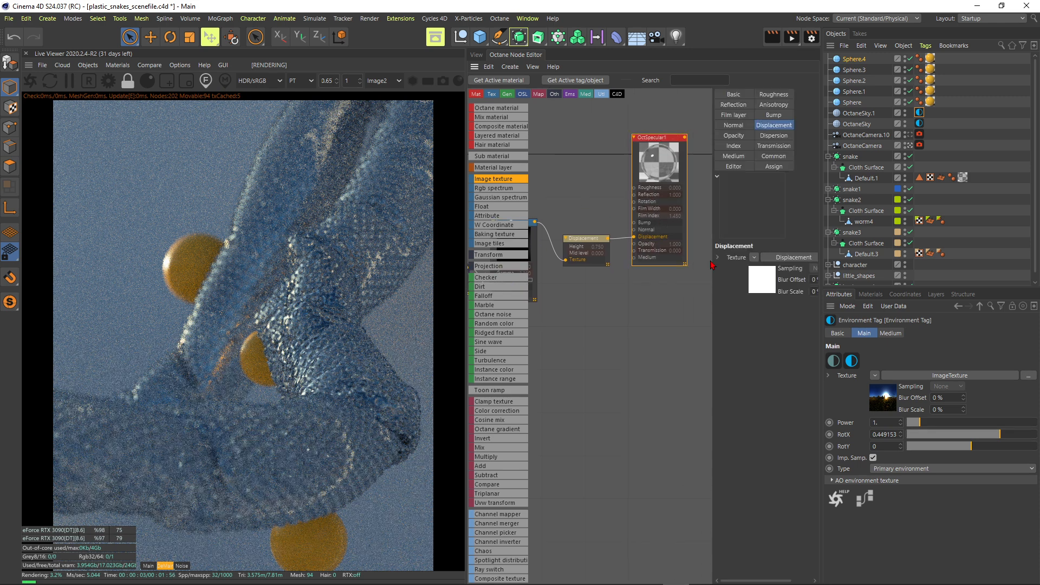
pyautogui.click(733, 146)
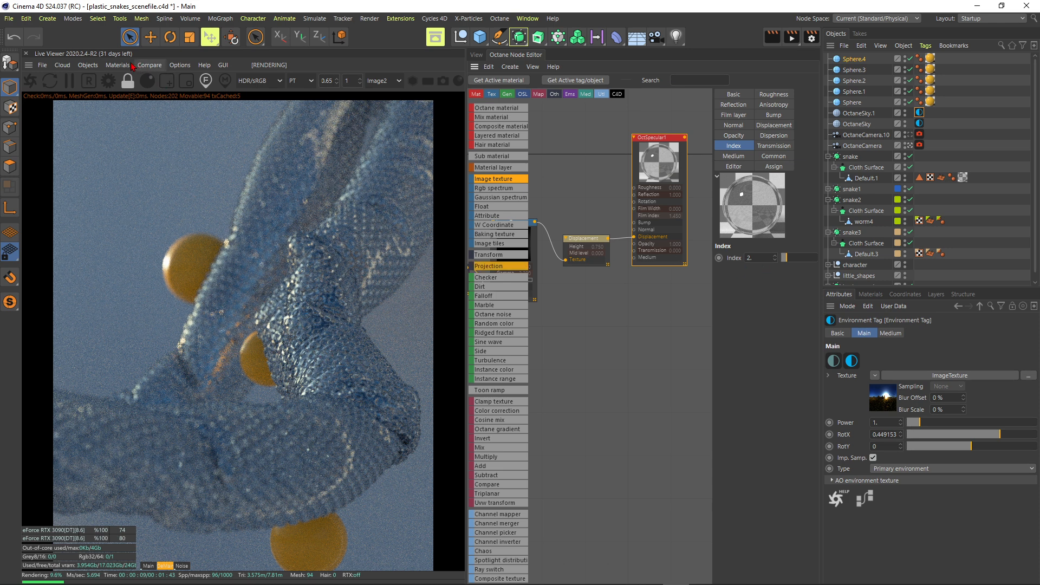
pyautogui.click(148, 65)
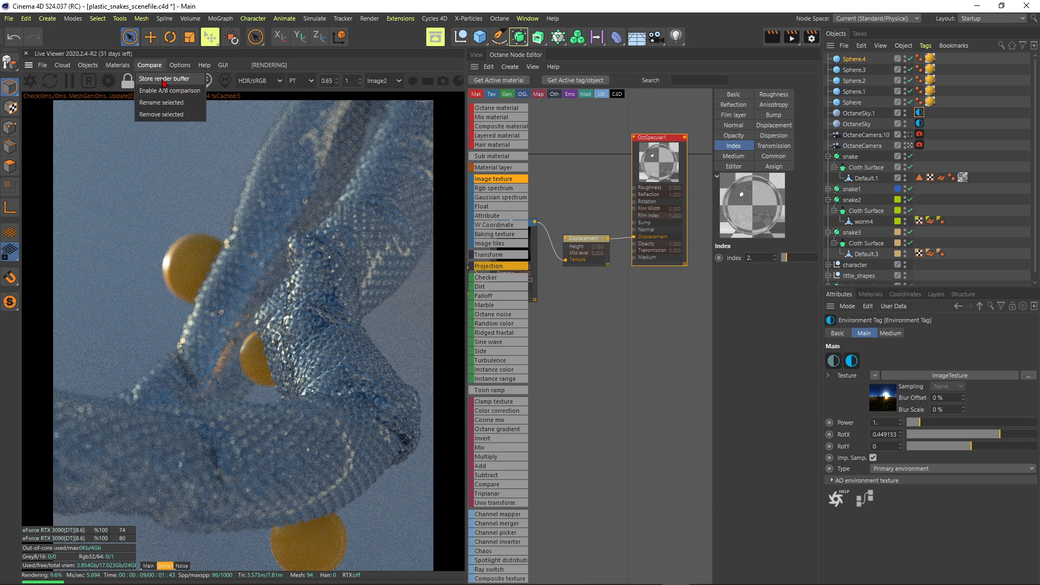
pyautogui.click(163, 78)
# Step: Try OctSpecular1's index at 1.3 and at 3, comparing each render with the stored one
pyautogui.click(757, 257)
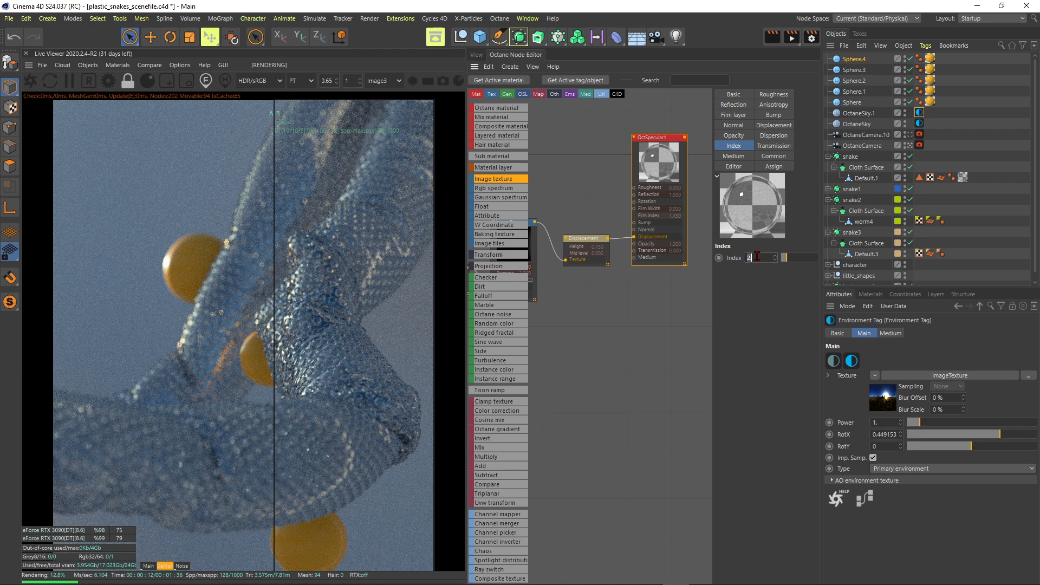
pyautogui.write('1.3')
pyautogui.press('Return')
pyautogui.moveTo(275, 231); pyautogui.dragTo(331, 231)
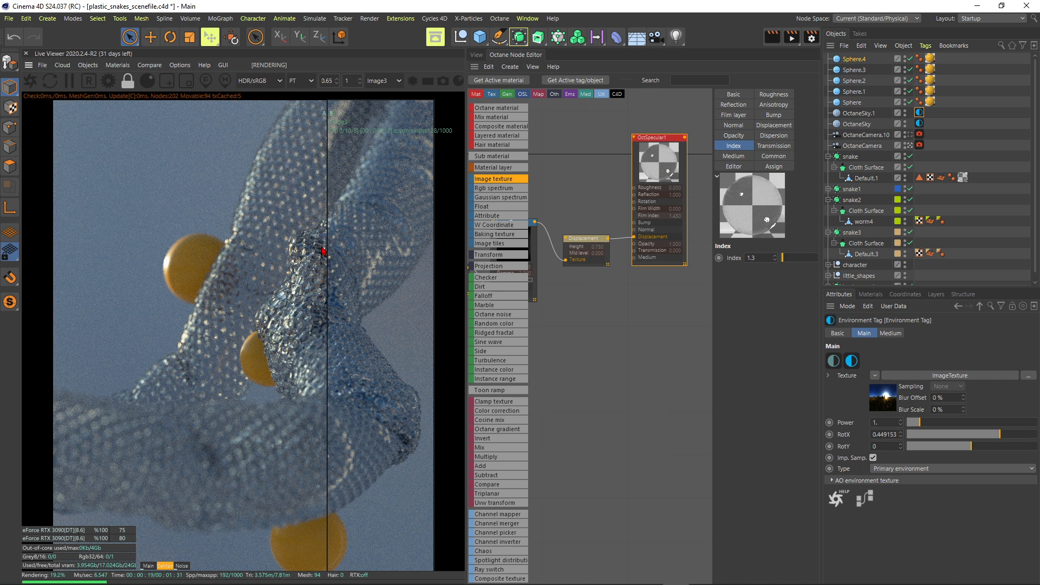
pyautogui.moveTo(328, 253); pyautogui.dragTo(387, 219)
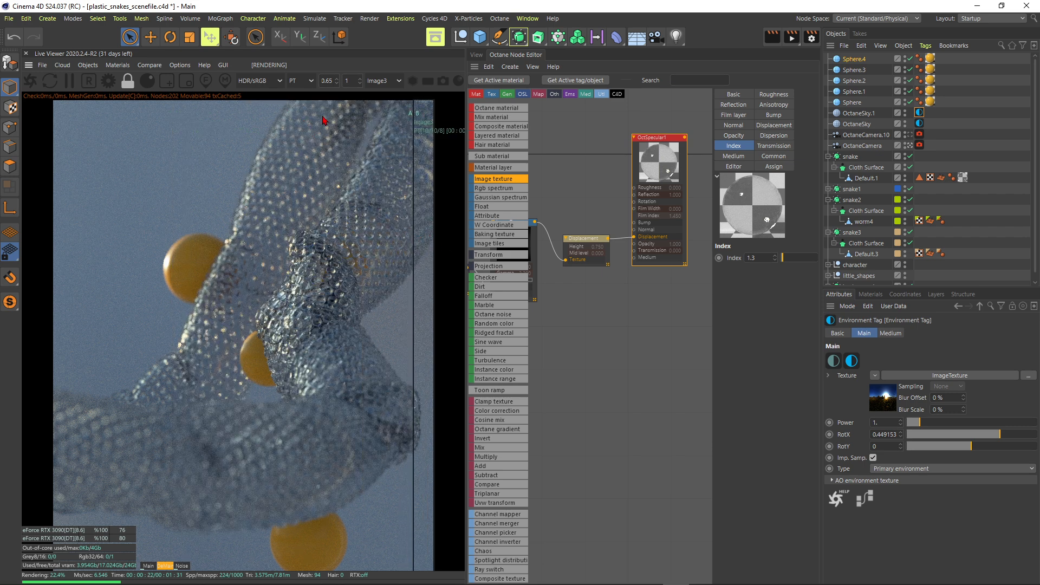
pyautogui.moveTo(413, 241); pyautogui.dragTo(324, 222)
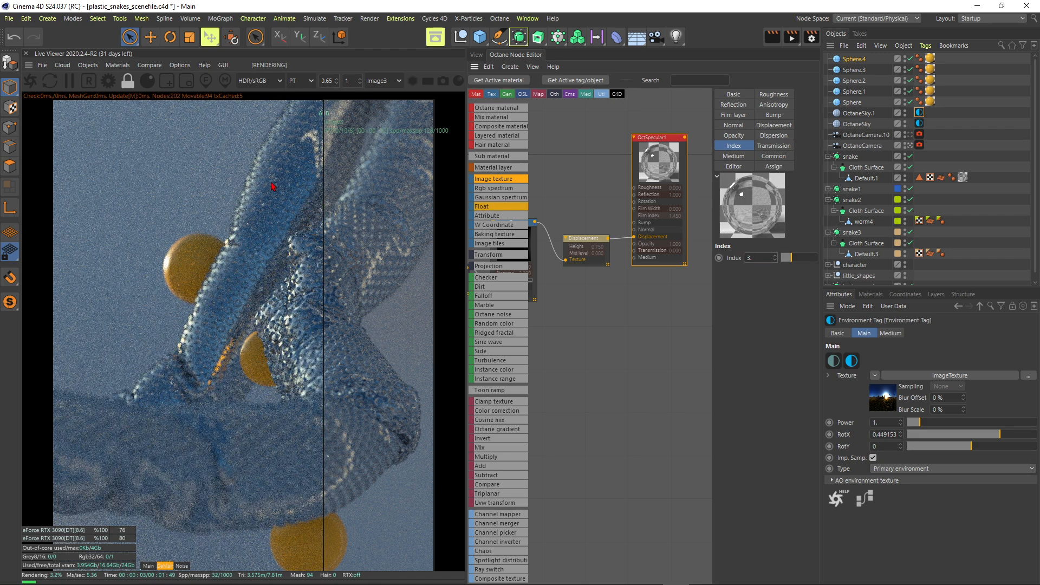
pyautogui.moveTo(324, 193); pyautogui.dragTo(397, 196)
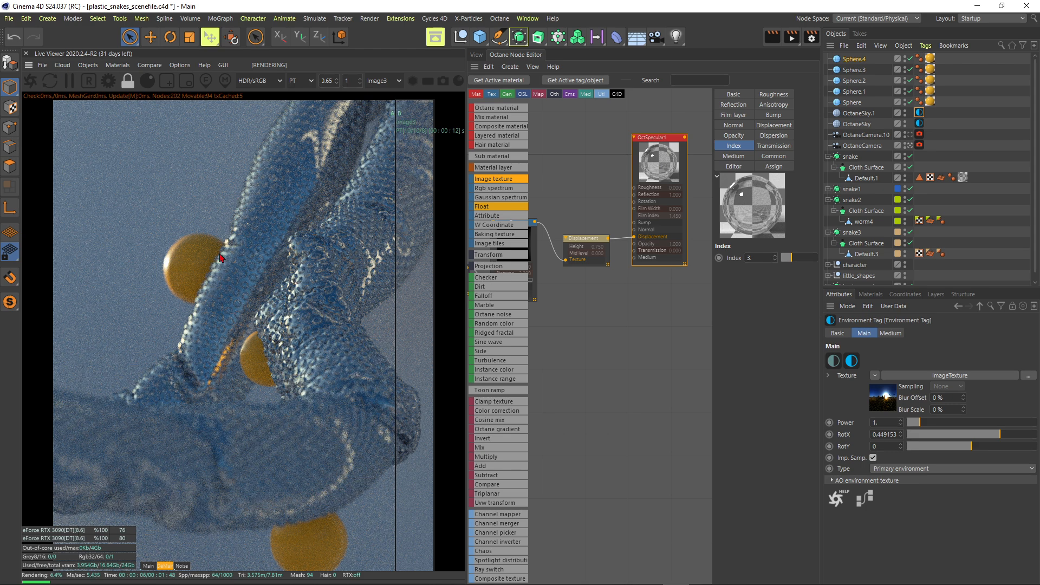
# Step: Set OctSpecular1's index back to 1.3 and compare the snakes with the stored render
pyautogui.doubleClick(759, 255)
pyautogui.write('1.3')
pyautogui.press('Return')
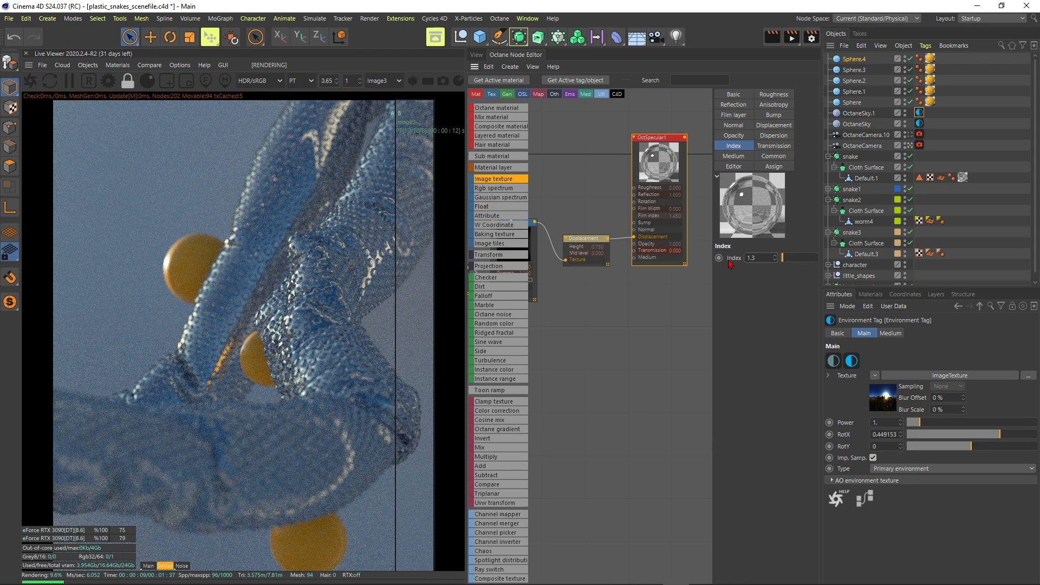
pyautogui.moveTo(397, 229)
pyautogui.mouseDown()
pyautogui.moveTo(406, 214)
pyautogui.moveTo(395, 219)
pyautogui.mouseUp()
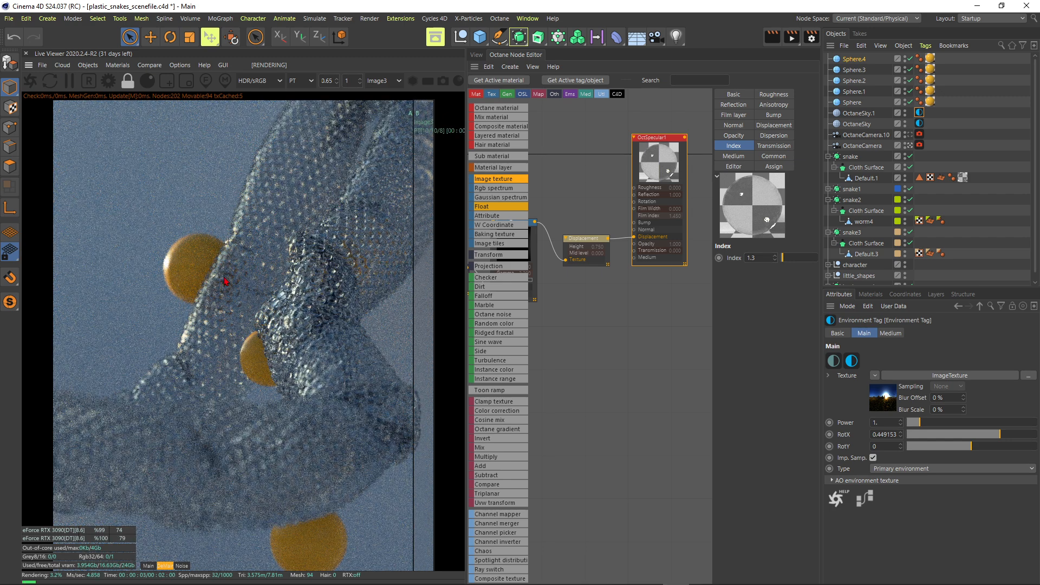
pyautogui.moveTo(415, 243); pyautogui.dragTo(352, 227)
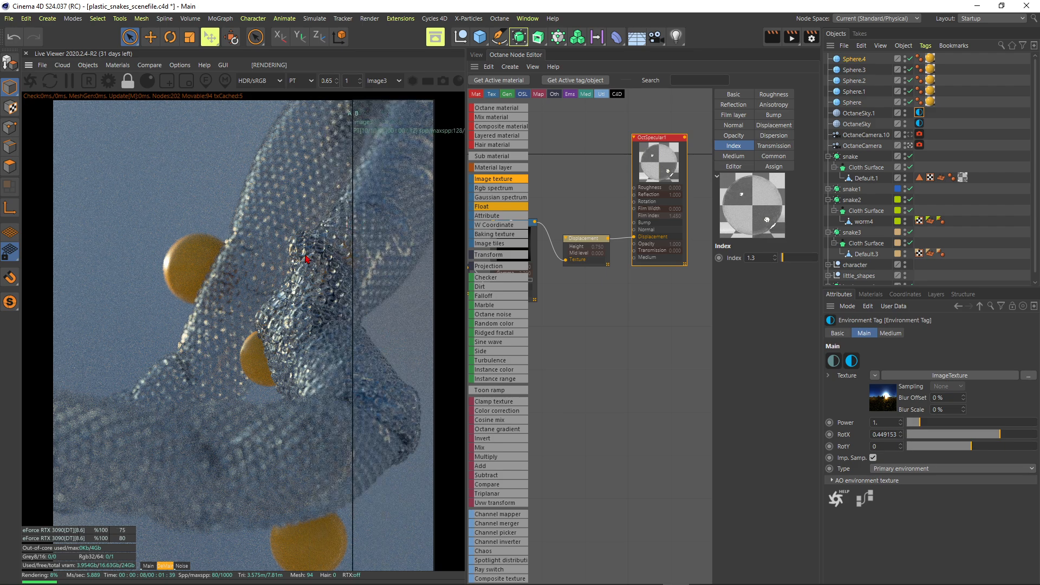
# Step: Try an index of 1.6 on OctSpecular1 and compare it with the stored render
pyautogui.press('BackSpace')
pyautogui.write('6')
pyautogui.press('Return')
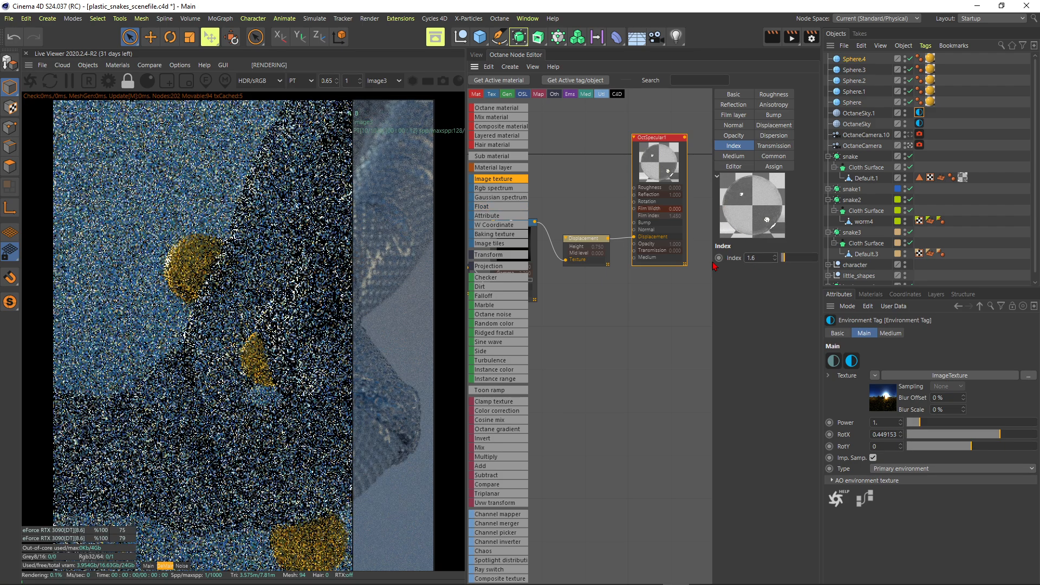
pyautogui.moveTo(353, 250); pyautogui.dragTo(324, 249)
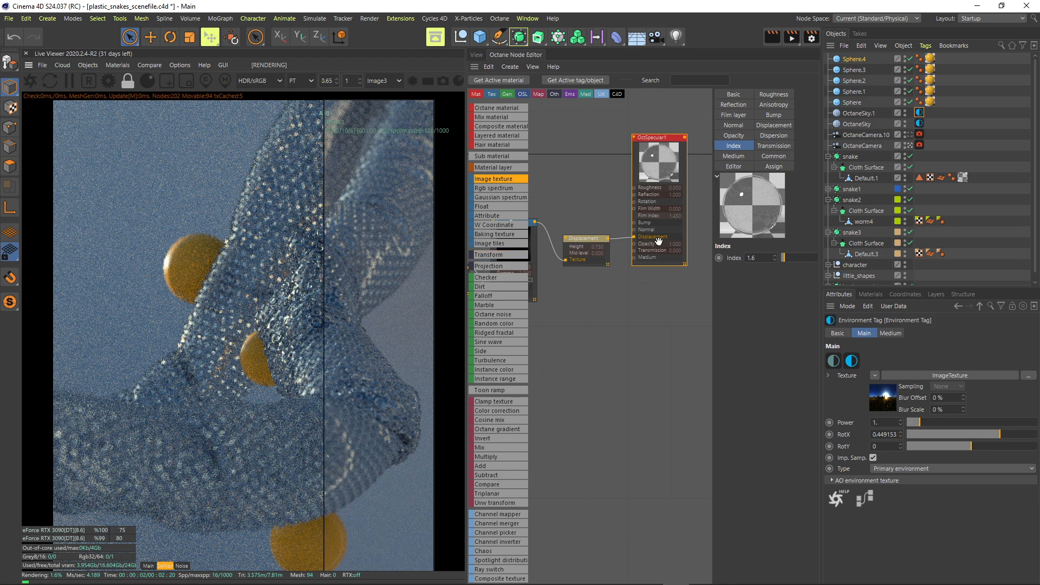
# Step: Try an index of 2 on OctSpecular1 and reveal more of the live render in the comparison
pyautogui.doubleClick(756, 257)
pyautogui.write('2')
pyautogui.press('Return')
pyautogui.moveTo(325, 214); pyautogui.dragTo(403, 211)
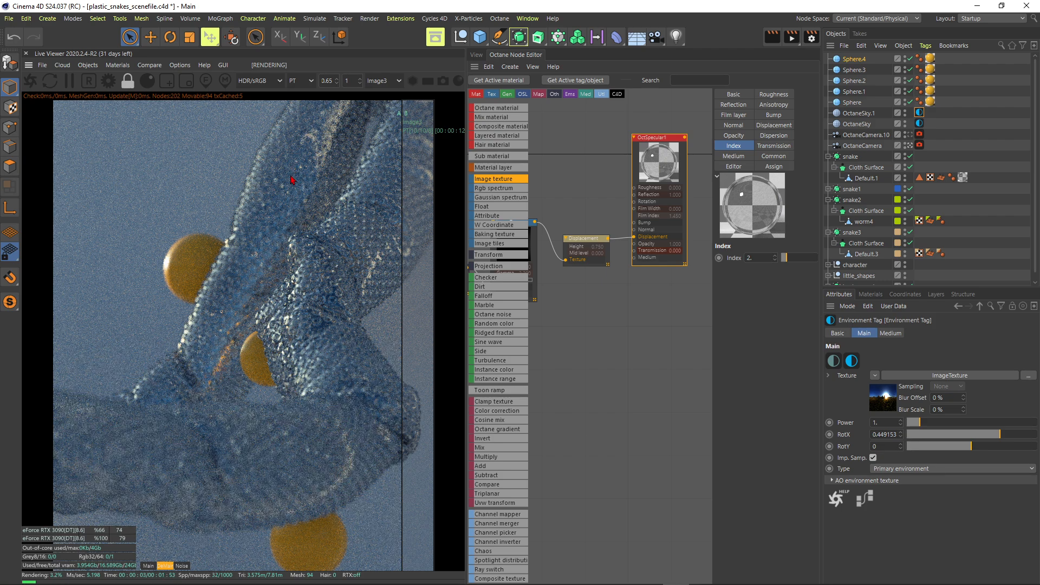
# Step: Set OctSpecular1's index to 1.5 and shift the A/B divider to view the live render
pyautogui.moveTo(759, 261); pyautogui.dragTo(735, 259)
pyautogui.write('1.5')
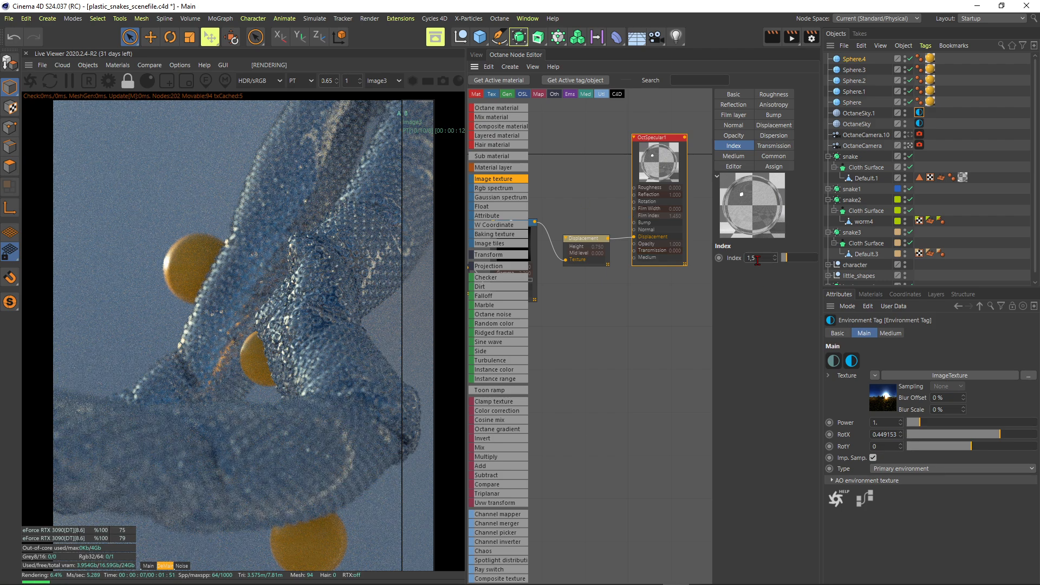
pyautogui.press('Return')
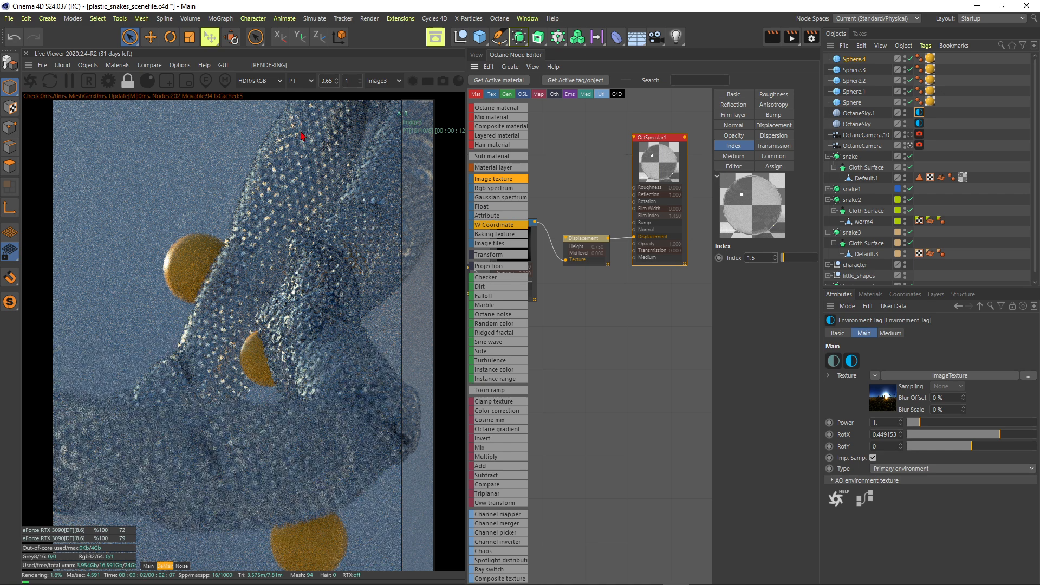
pyautogui.moveTo(401, 255); pyautogui.dragTo(419, 256)
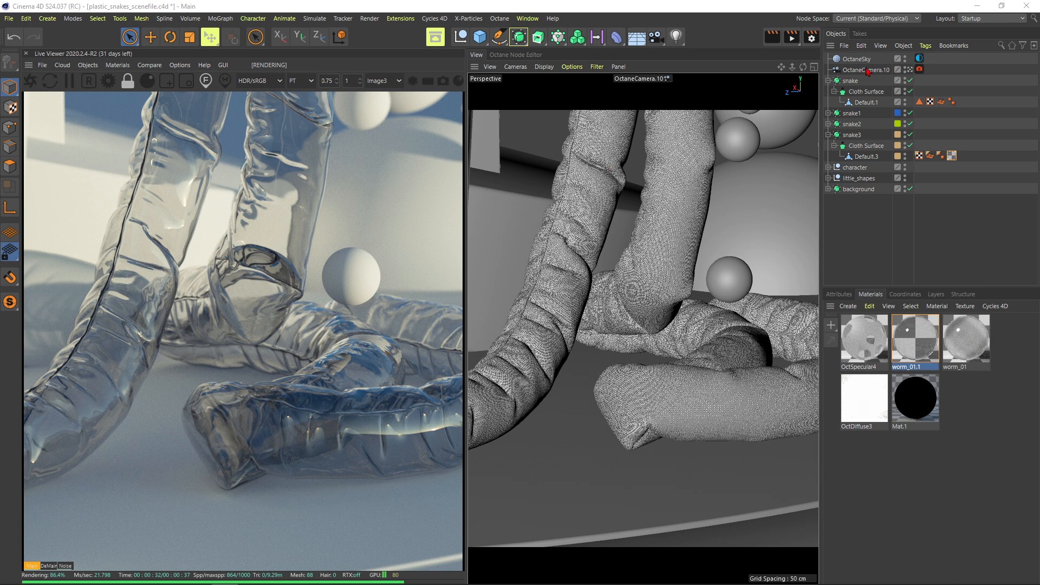
# Step: Store the current render for comparison and set the roughness float of material worm_01.1 to 0.03
pyautogui.doubleClick(921, 349)
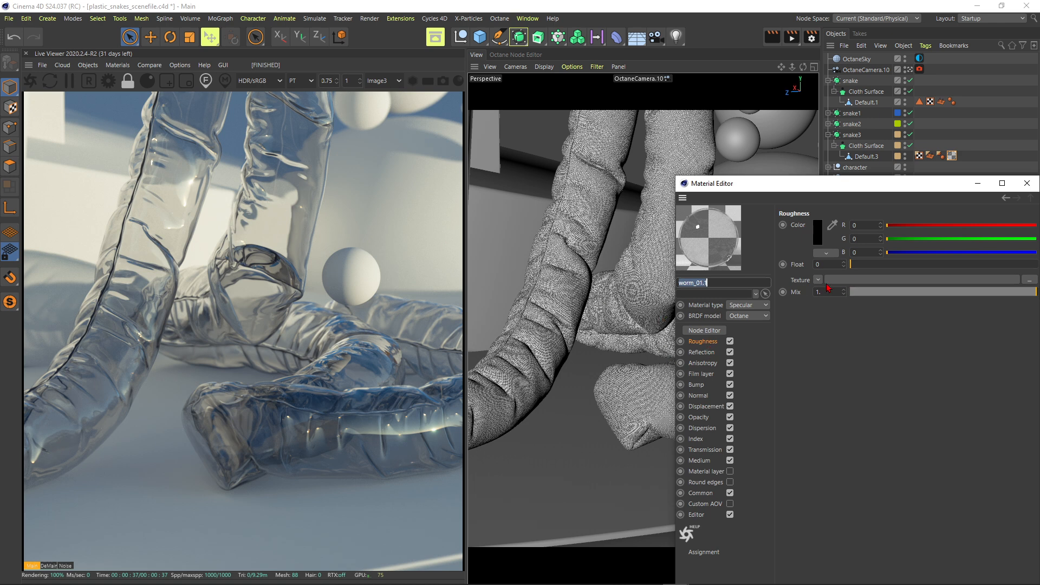
pyautogui.click(146, 65)
pyautogui.click(164, 86)
pyautogui.click(822, 264)
pyautogui.press('Return')
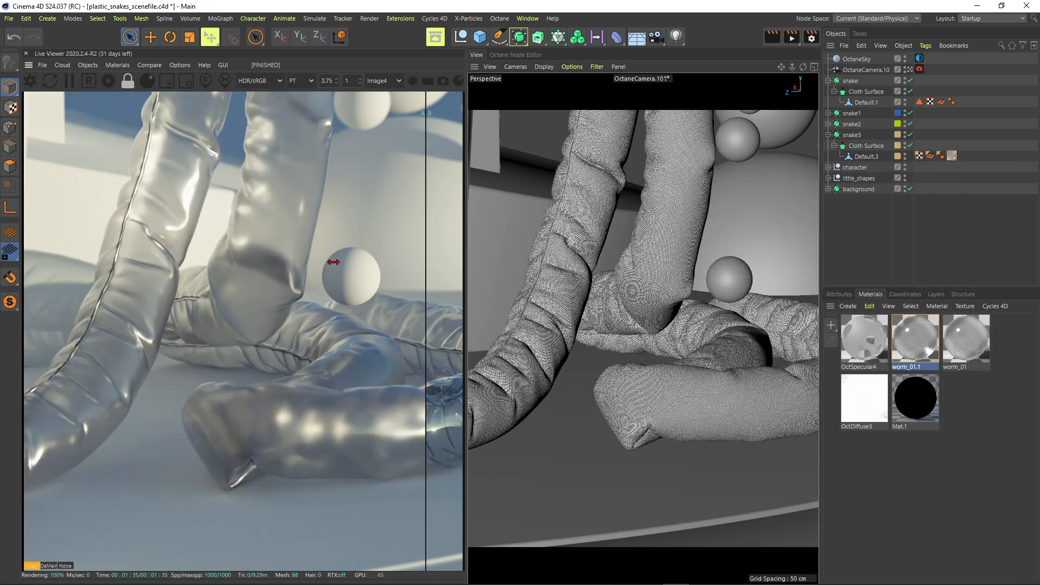
# Step: Compare the roughened snakes with the stored render by sweeping the A/B divider across them
pyautogui.moveTo(336, 274); pyautogui.dragTo(279, 259)
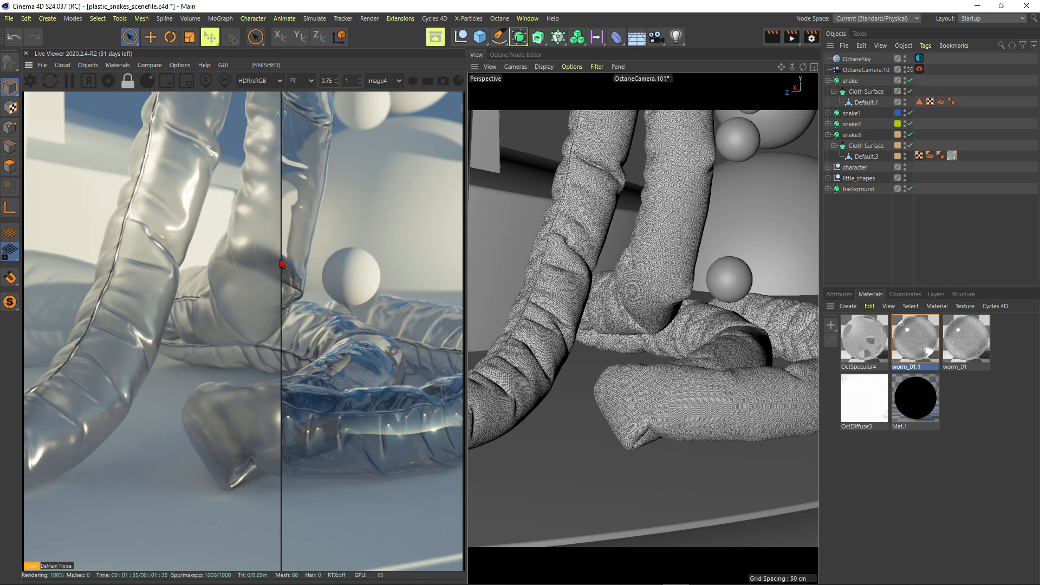
pyautogui.moveTo(277, 244); pyautogui.dragTo(190, 234)
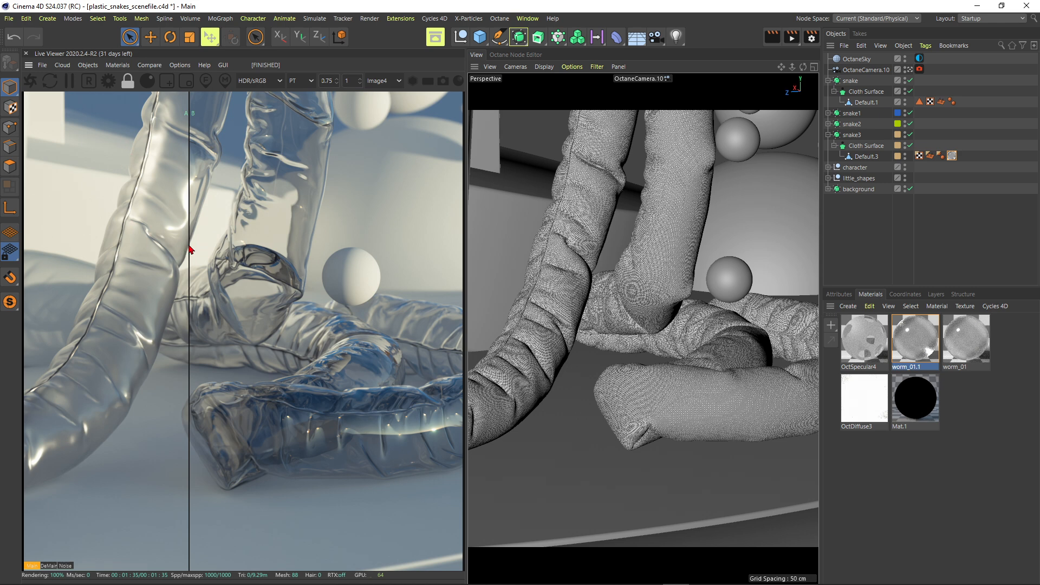
pyautogui.moveTo(187, 250); pyautogui.dragTo(258, 244)
# Step: Open worm_01.1's node graph and examine the file name of the image texture feeding the Gradient node
pyautogui.doubleClick(913, 342)
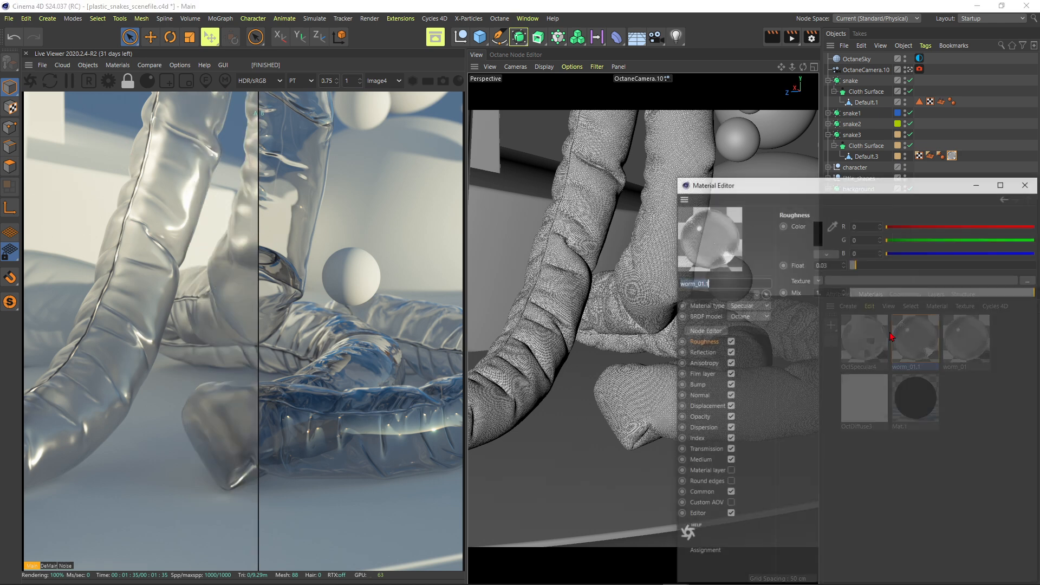
pyautogui.click(591, 309)
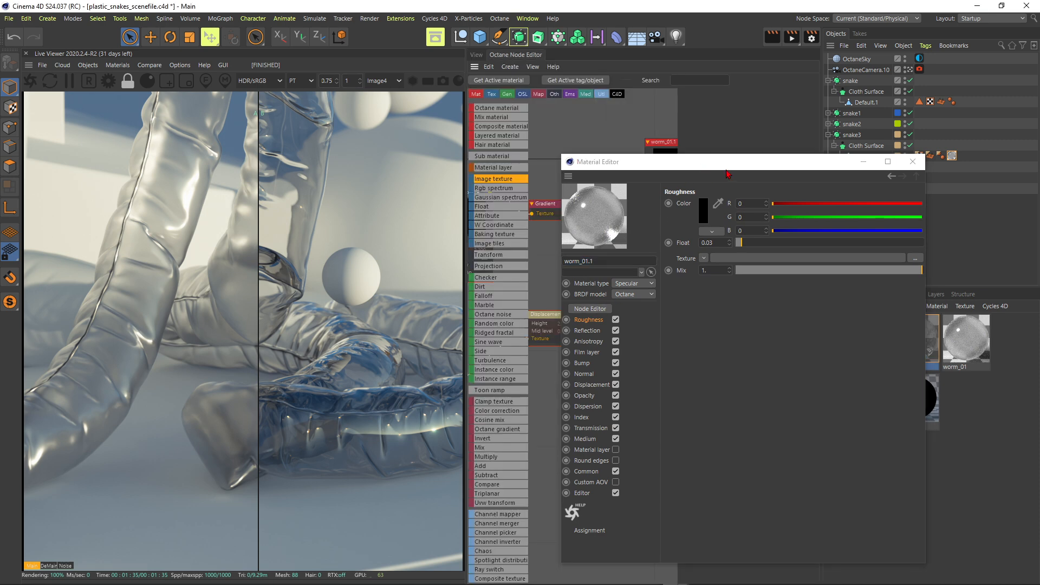
pyautogui.click(550, 212)
pyautogui.moveTo(550, 182); pyautogui.dragTo(670, 178, button='middle')
pyautogui.click(588, 189)
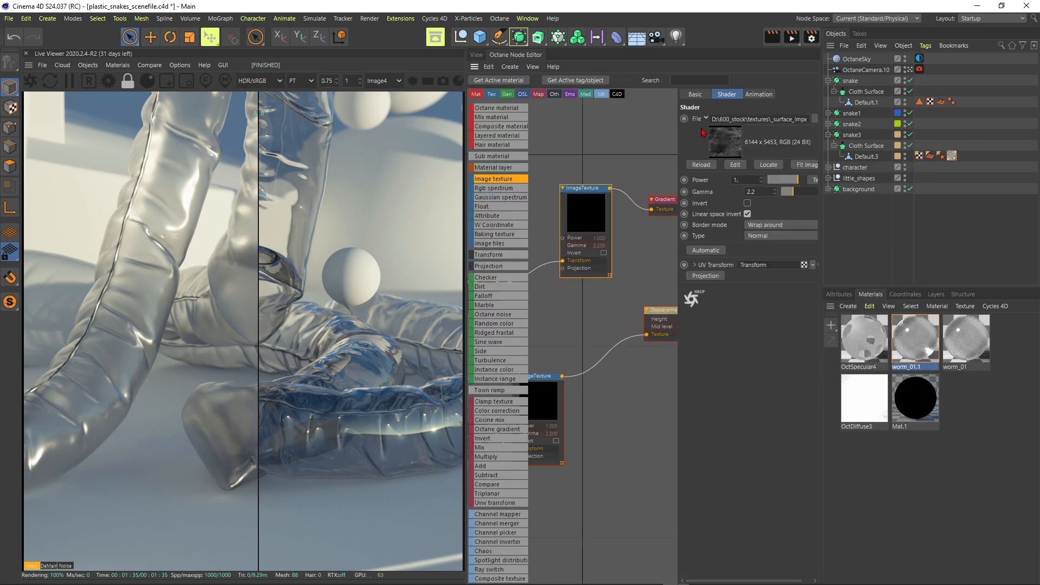
pyautogui.doubleClick(772, 118)
pyautogui.moveTo(781, 122)
pyautogui.mouseDown()
pyautogui.moveTo(809, 127)
pyautogui.moveTo(738, 129)
pyautogui.moveTo(787, 121)
pyautogui.mouseUp()
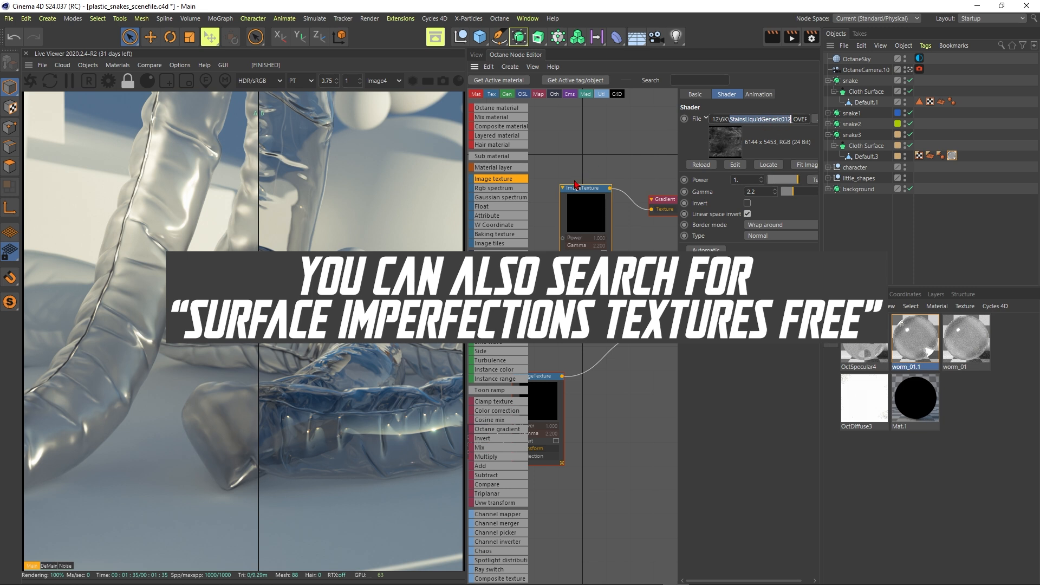
# Step: Connect the image texture to worm_01.1's Roughness input and compare the result with the stored render
pyautogui.moveTo(609, 190); pyautogui.dragTo(546, 194, button='middle')
pyautogui.scroll(-3, 585, 183)
pyautogui.moveTo(556, 202); pyautogui.dragTo(661, 203)
pyautogui.moveTo(388, 283); pyautogui.dragTo(377, 282)
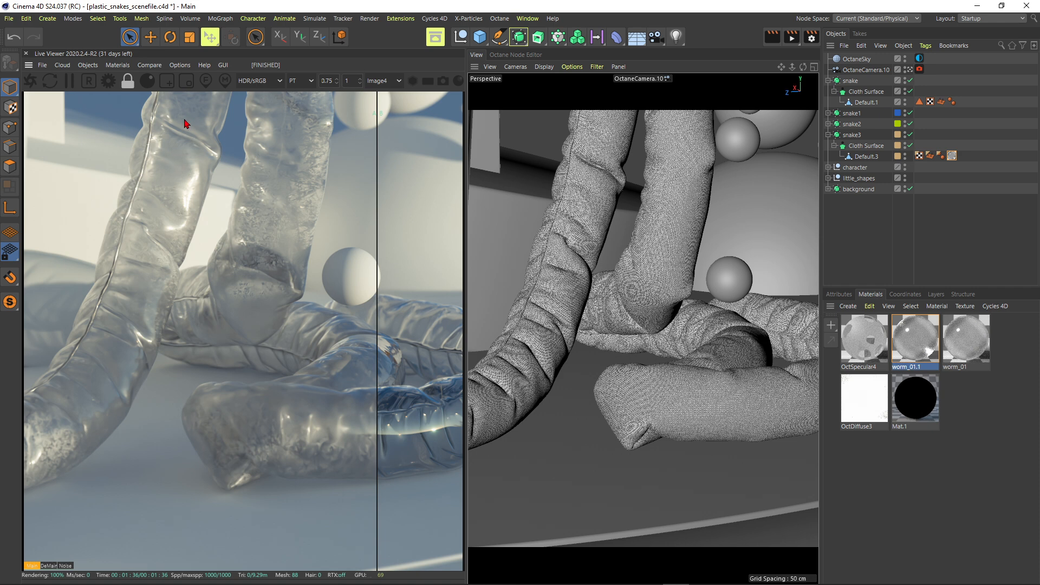
pyautogui.moveTo(378, 208)
pyautogui.mouseDown()
pyautogui.moveTo(423, 197)
pyautogui.moveTo(275, 193)
pyautogui.moveTo(401, 193)
pyautogui.moveTo(344, 191)
pyautogui.moveTo(384, 194)
pyautogui.mouseUp()
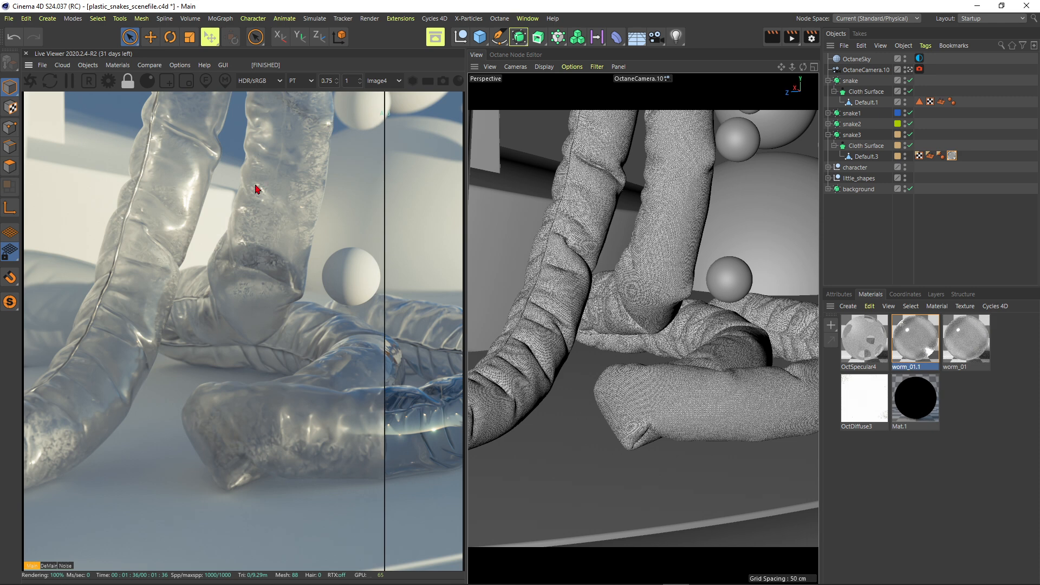
# Step: Open worm_01.1's node graph and shift the Gradient node's black knot toward the white end of the ramp
pyautogui.doubleClick(914, 346)
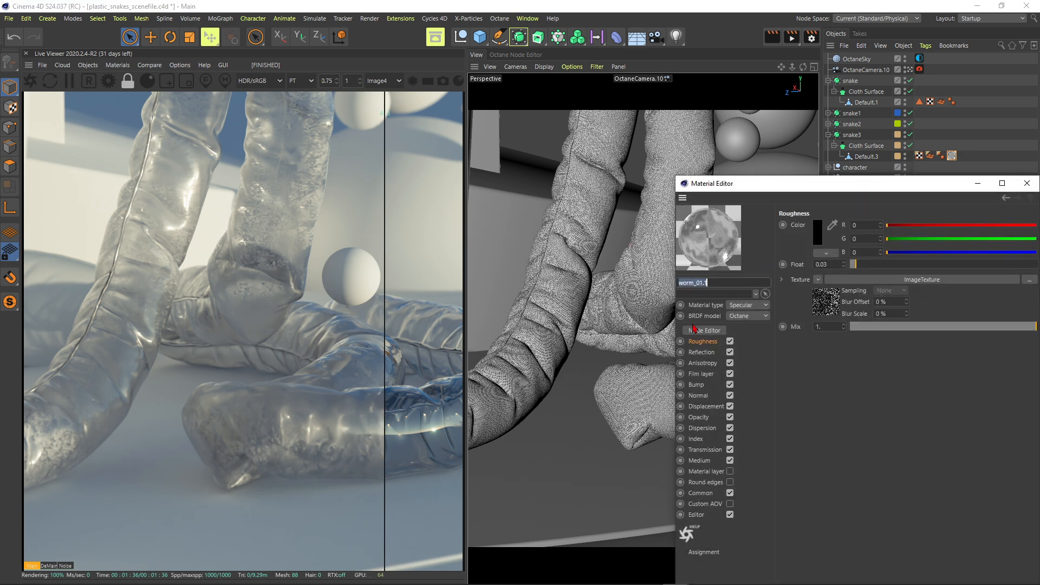
pyautogui.click(703, 330)
pyautogui.click(1027, 183)
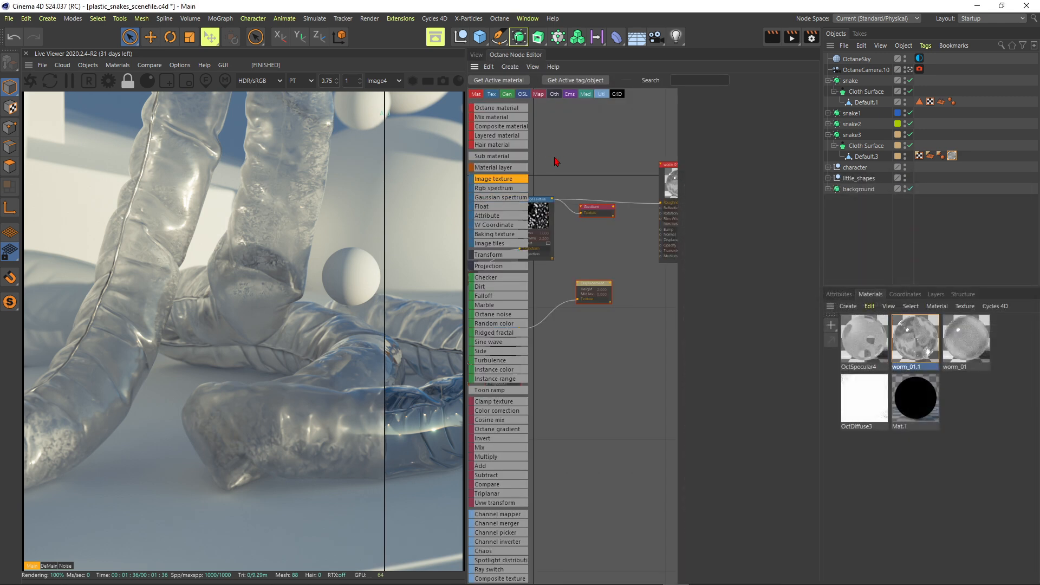
pyautogui.scroll(3, 576, 192)
pyautogui.moveTo(576, 192); pyautogui.dragTo(579, 190, button='middle')
pyautogui.scroll(-2, 590, 188)
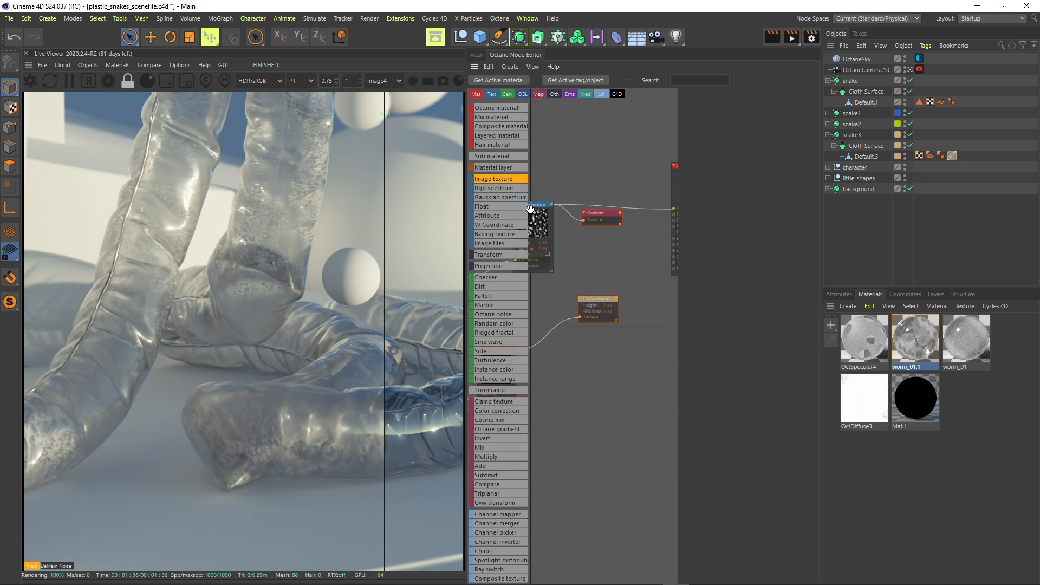
pyautogui.click(596, 214)
pyautogui.moveTo(621, 188); pyautogui.dragTo(610, 189, button='middle')
pyautogui.moveTo(813, 230); pyautogui.dragTo(816, 230)
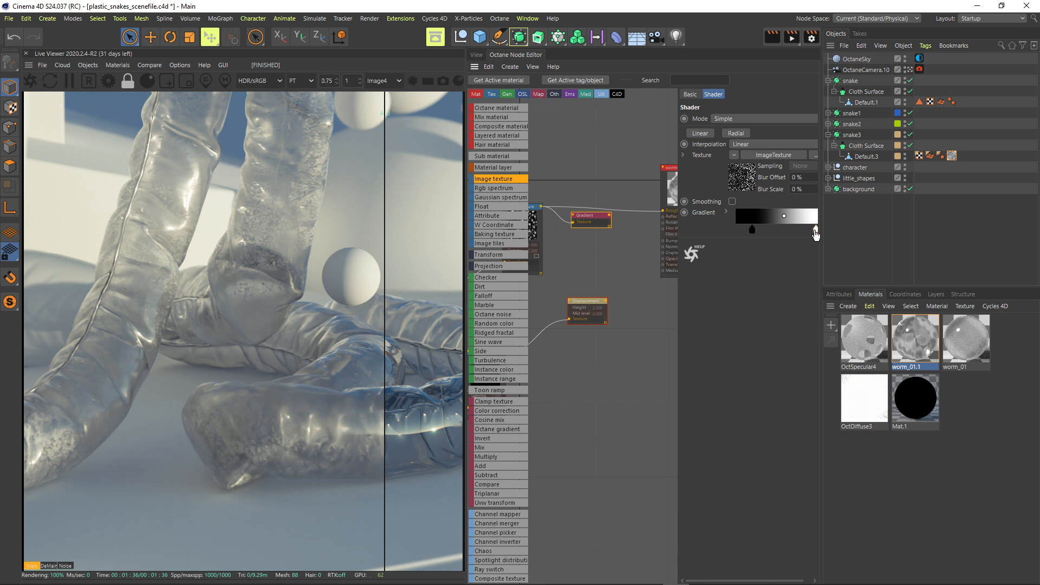
pyautogui.moveTo(752, 230); pyautogui.dragTo(774, 230)
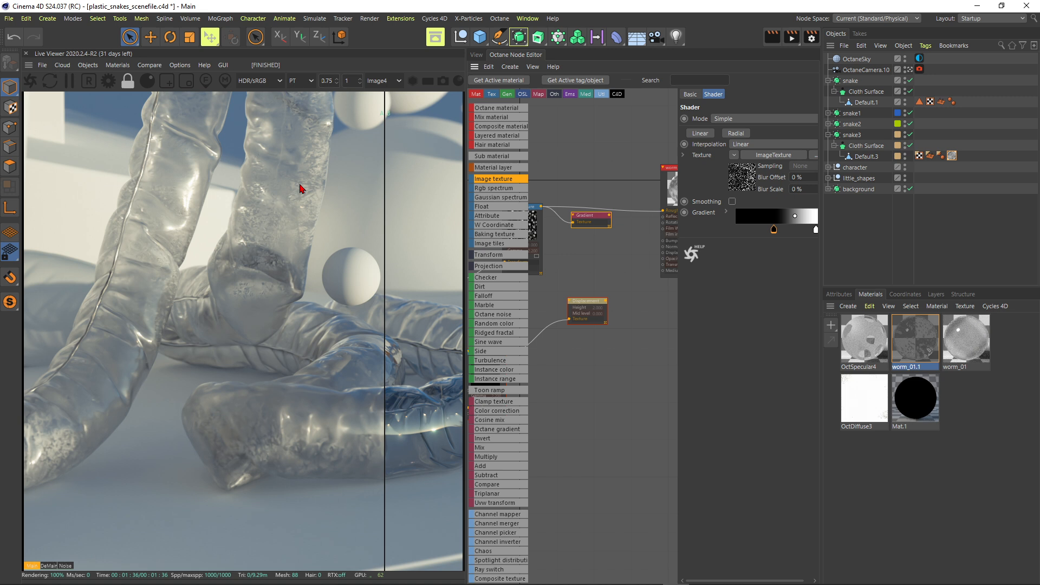
# Step: Store the current render for comparison and connect the Gradient node's output to worm_01.1's Roughness input
pyautogui.click(145, 65)
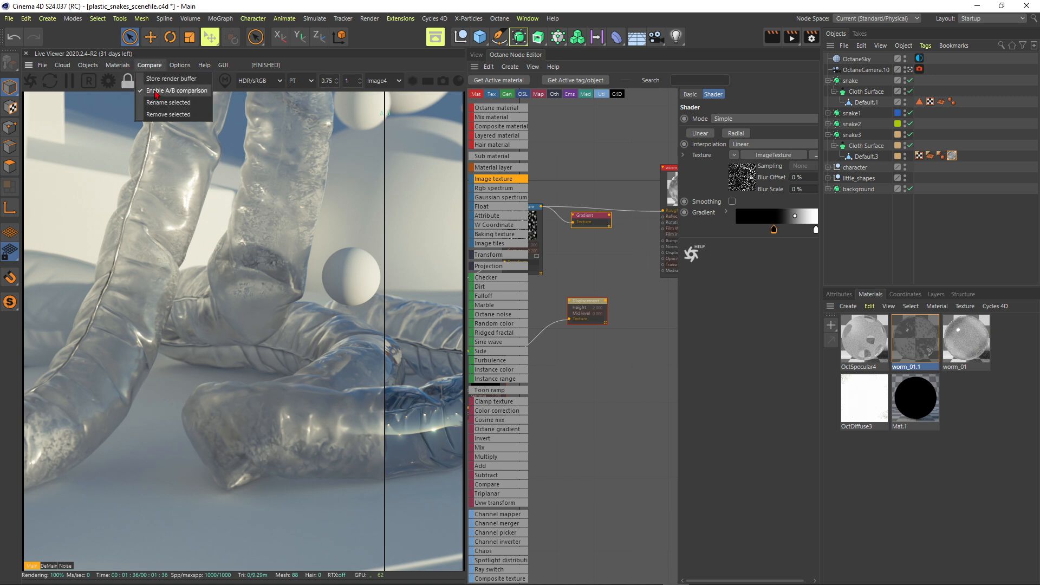
pyautogui.click(162, 81)
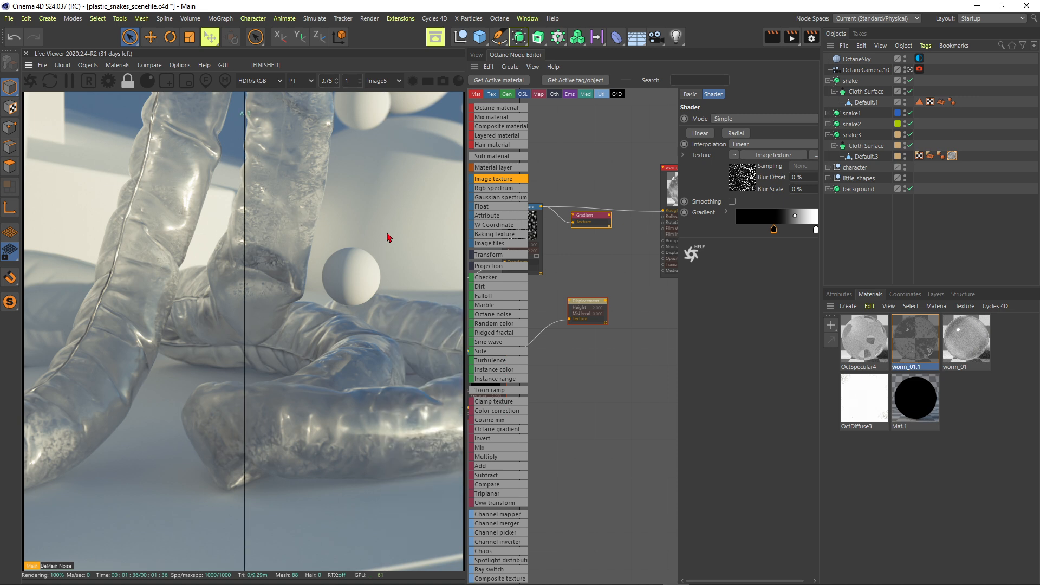
pyautogui.moveTo(610, 216); pyautogui.dragTo(664, 211)
# Step: Compare the gradient-driven roughness with the stored render by sweeping the A/B divider across the snakes
pyautogui.click(476, 55)
pyautogui.moveTo(245, 231); pyautogui.dragTo(337, 227)
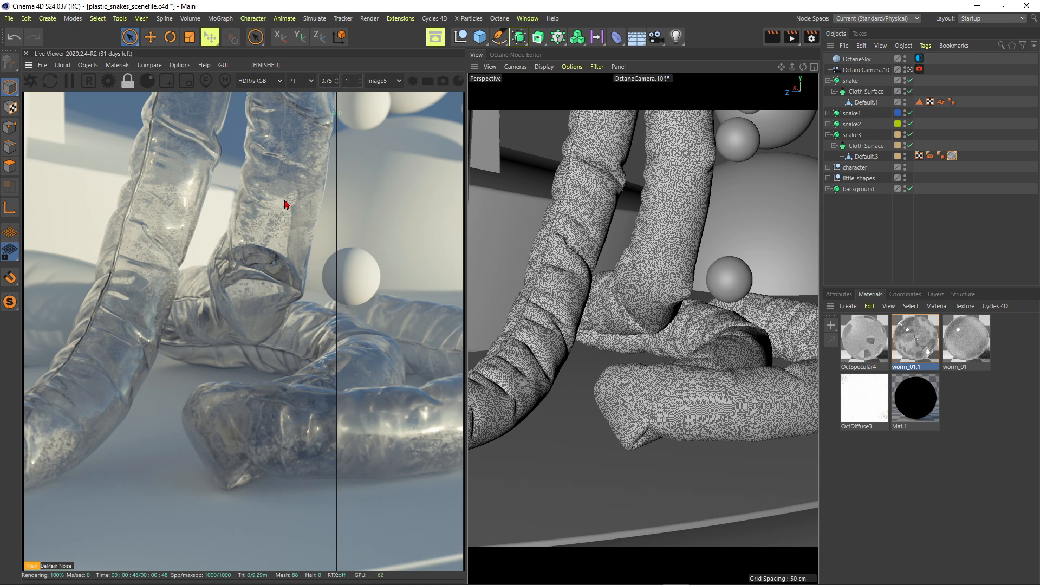
pyautogui.moveTo(336, 199); pyautogui.dragTo(143, 198)
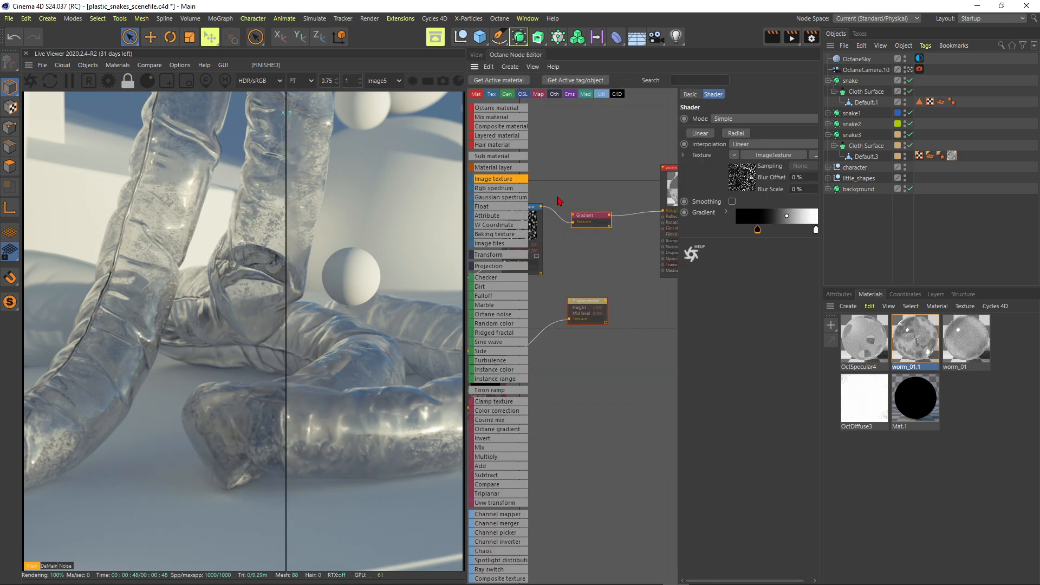
# Step: Reposition the ImageTexture and Gradient nodes closer to the worm_01.1 material node
pyautogui.moveTo(532, 208); pyautogui.dragTo(608, 218)
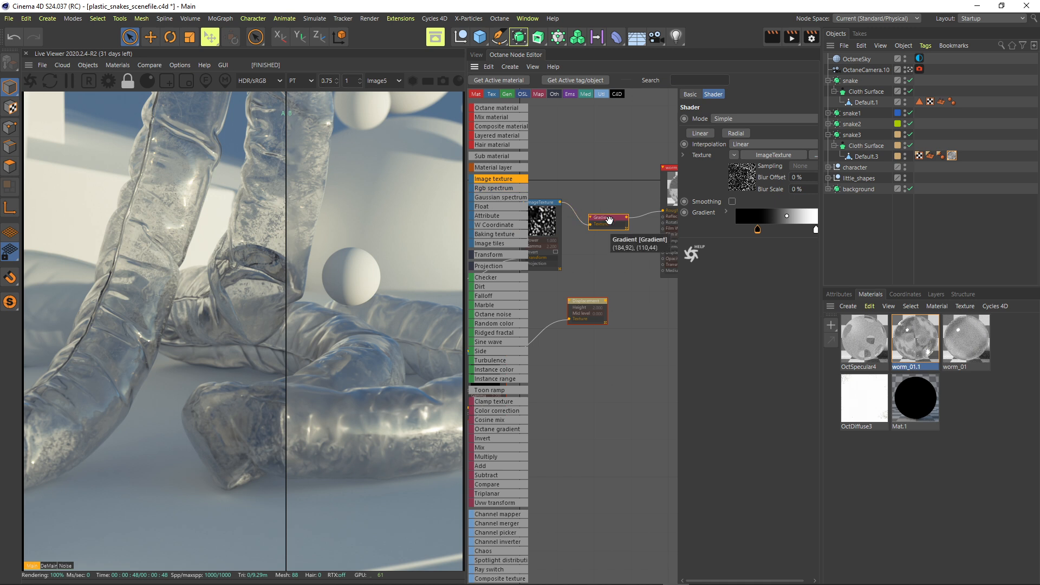
pyautogui.moveTo(752, 230); pyautogui.dragTo(743, 235)
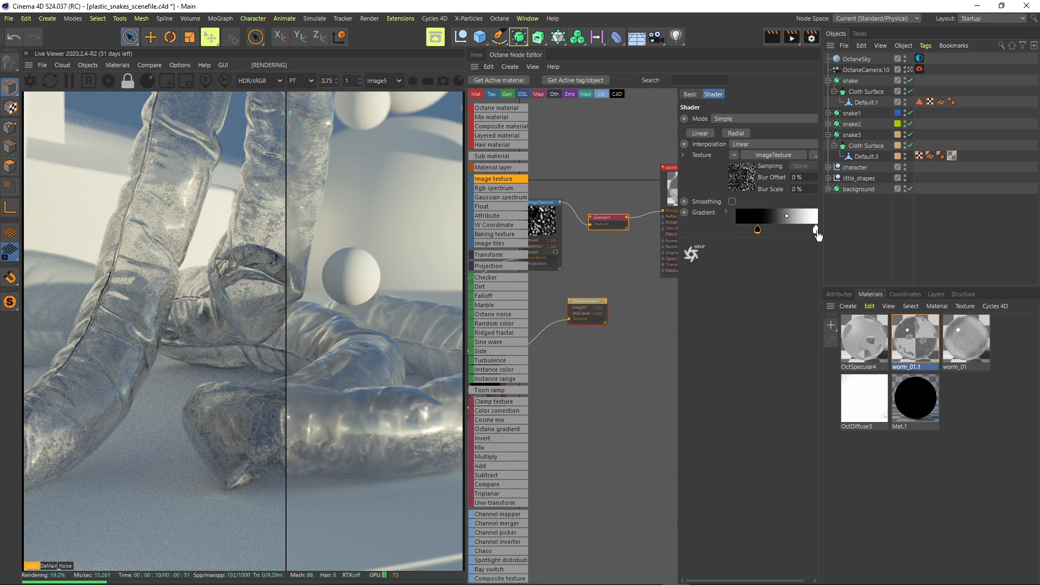
pyautogui.moveTo(818, 236)
# Step: Lighten the Gradient's black knot to a value of 44% and compare the snakes with the stored render
pyautogui.doubleClick(757, 230)
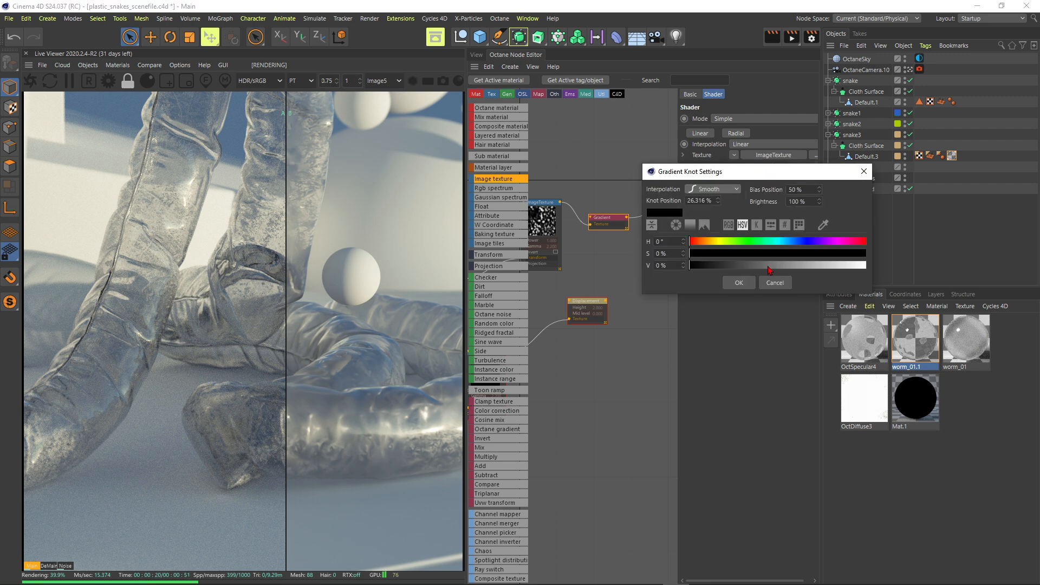
pyautogui.moveTo(701, 269); pyautogui.dragTo(766, 266)
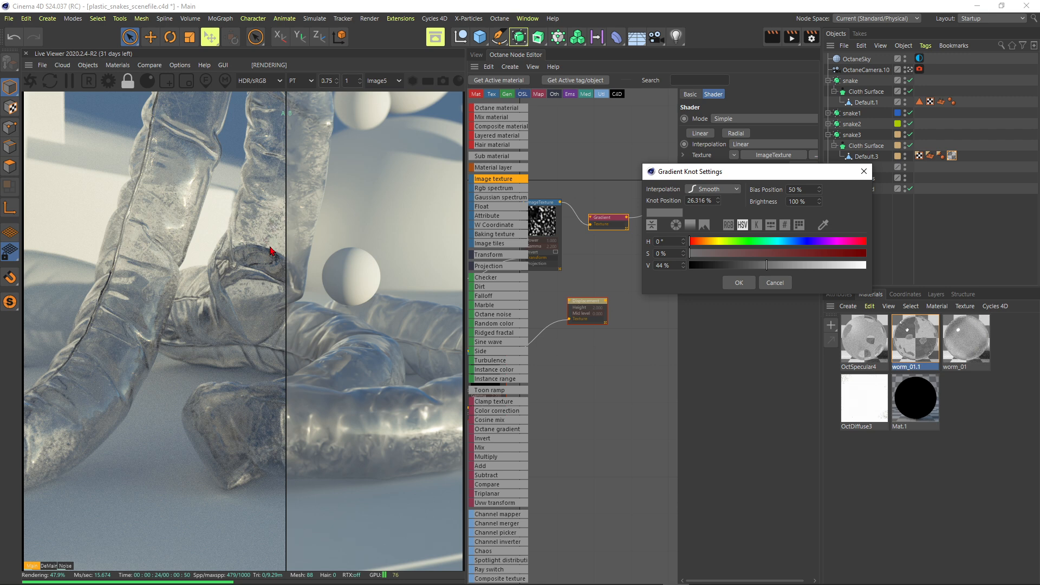
pyautogui.click(740, 283)
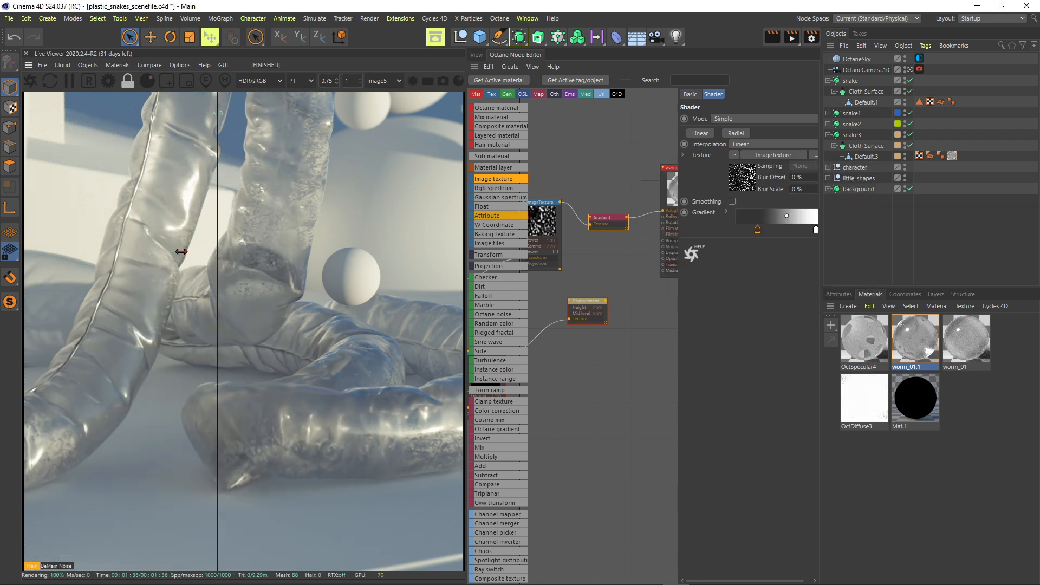
pyautogui.moveTo(221, 251); pyautogui.dragTo(446, 231)
pyautogui.moveTo(440, 297); pyautogui.dragTo(181, 249)
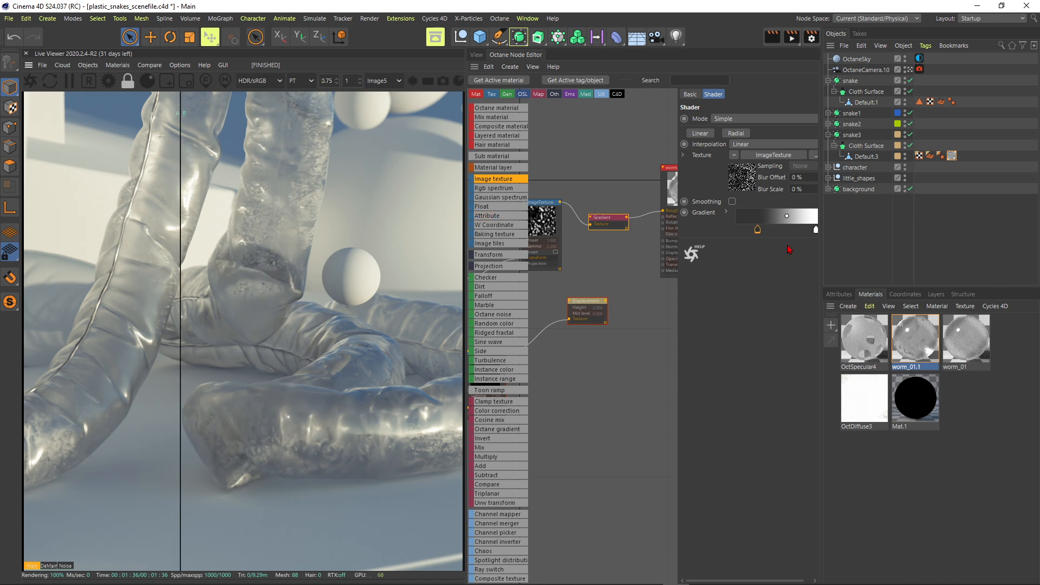
# Step: Set the Gradient's dark knot back to black with a value of 0%
pyautogui.doubleClick(758, 229)
pyautogui.moveTo(719, 265); pyautogui.dragTo(714, 265)
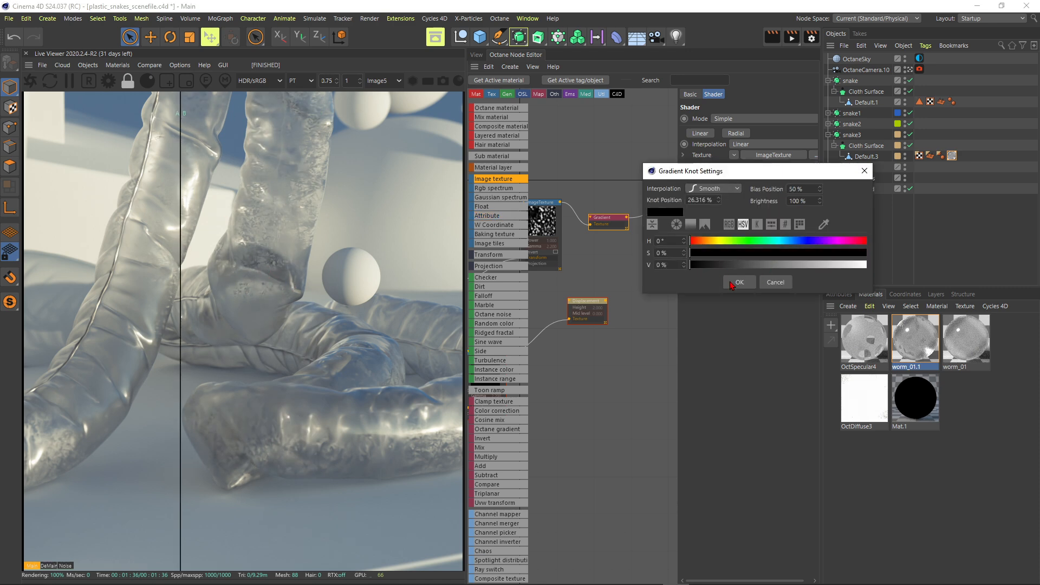
pyautogui.click(739, 281)
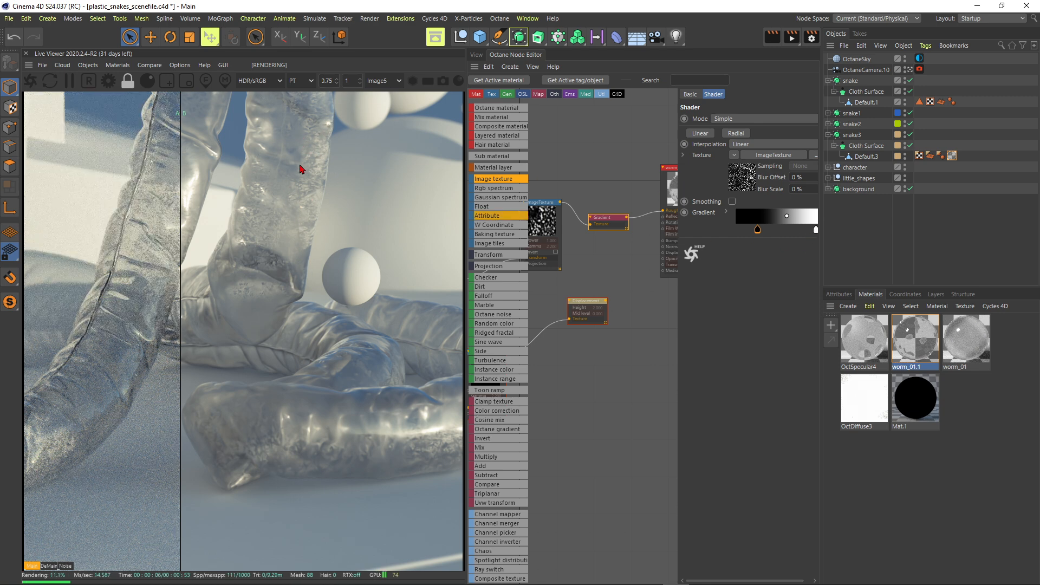
# Step: Darken the Gradient's white knot to a value of 77% and compare the snakes with the stored render
pyautogui.doubleClick(815, 233)
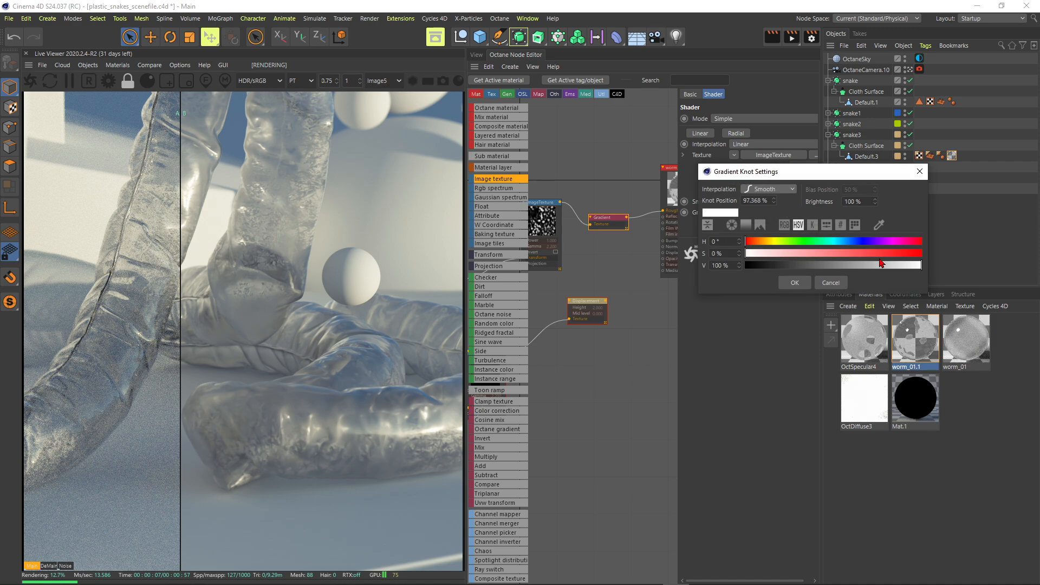
pyautogui.moveTo(914, 270); pyautogui.dragTo(883, 266)
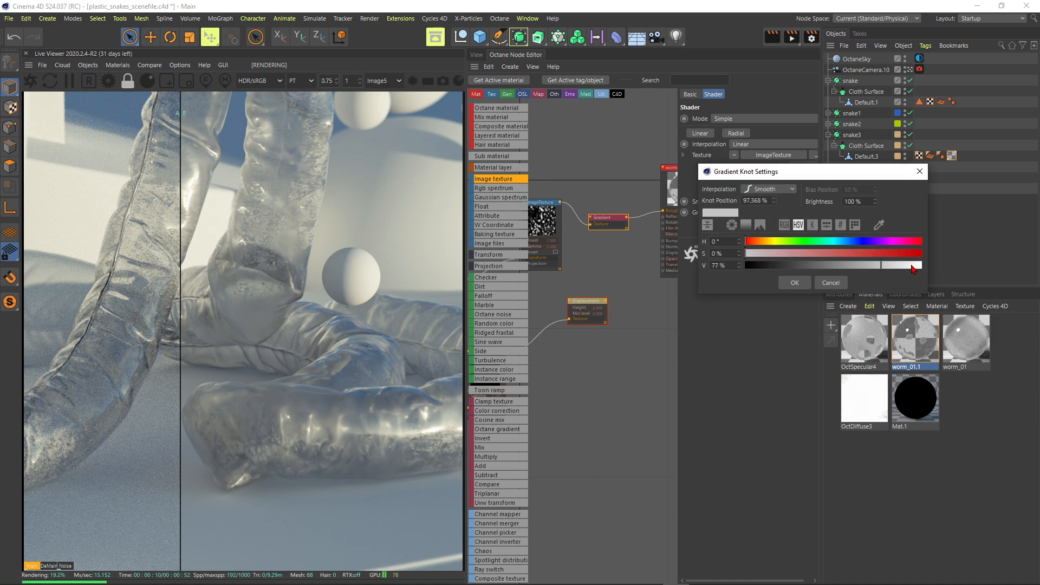
pyautogui.click(795, 282)
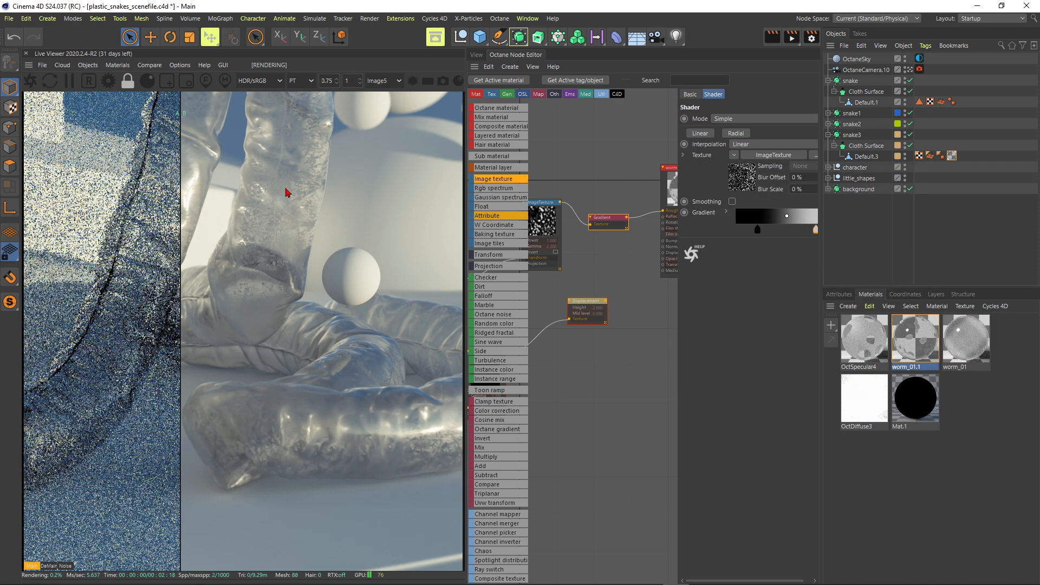
pyautogui.moveTo(182, 268); pyautogui.dragTo(254, 222)
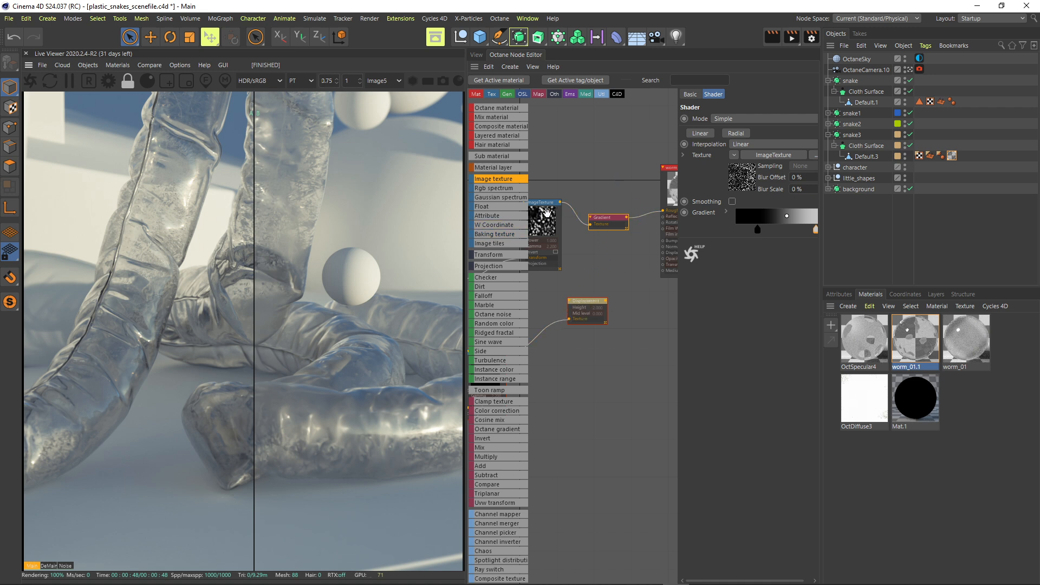
# Step: Connect the Displacement node to worm_01.1's Displacement input, check the simple_circles image texture feeding it, and return to the viewport
pyautogui.moveTo(631, 260); pyautogui.dragTo(663, 253)
pyautogui.moveTo(559, 285)
pyautogui.mouseDown(button='middle')
pyautogui.moveTo(620, 264)
pyautogui.moveTo(619, 230)
pyautogui.moveTo(566, 268)
pyautogui.mouseUp(button='middle')
pyautogui.click(552, 305)
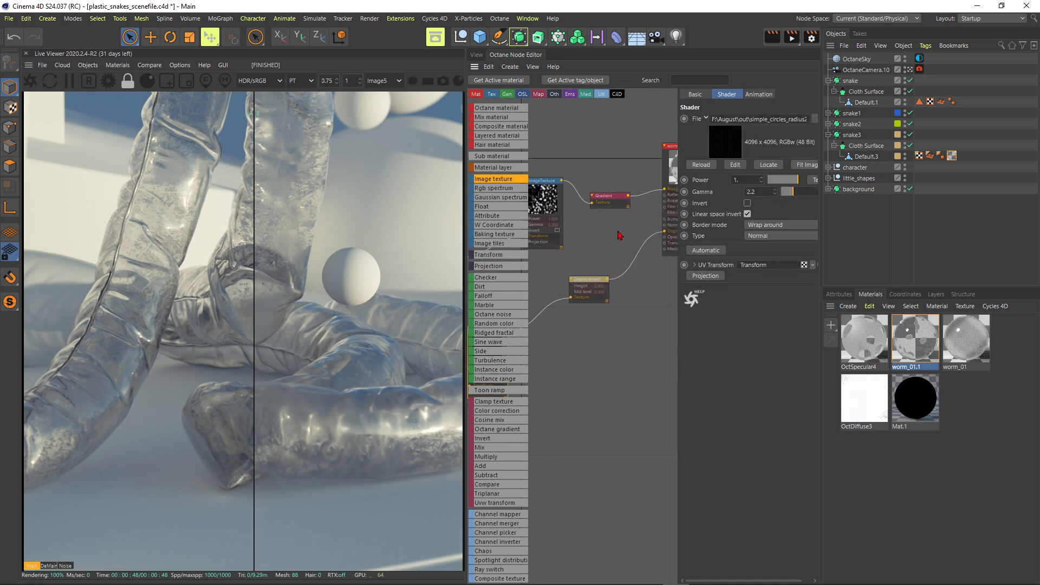
pyautogui.click(476, 56)
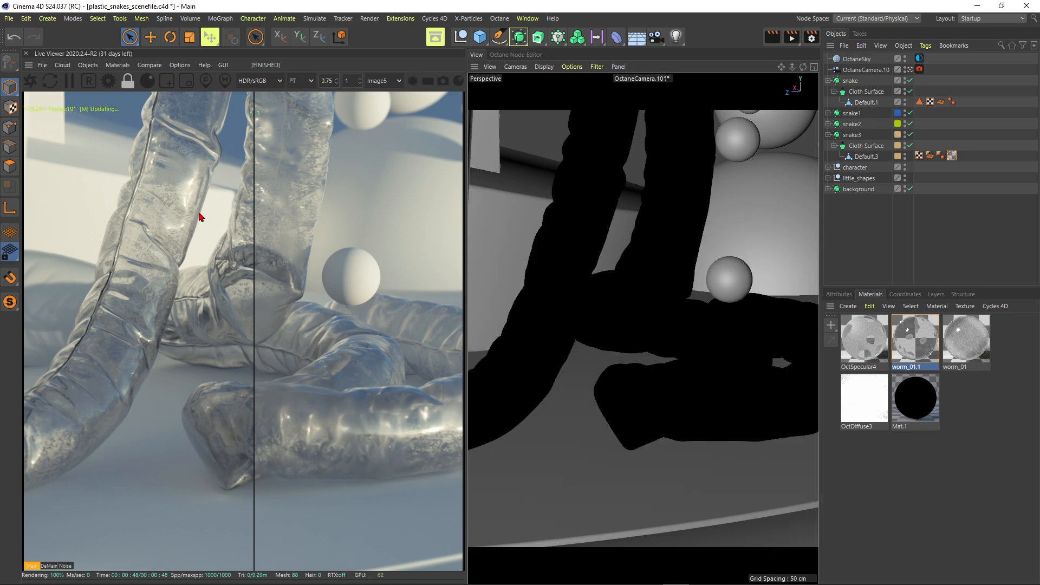